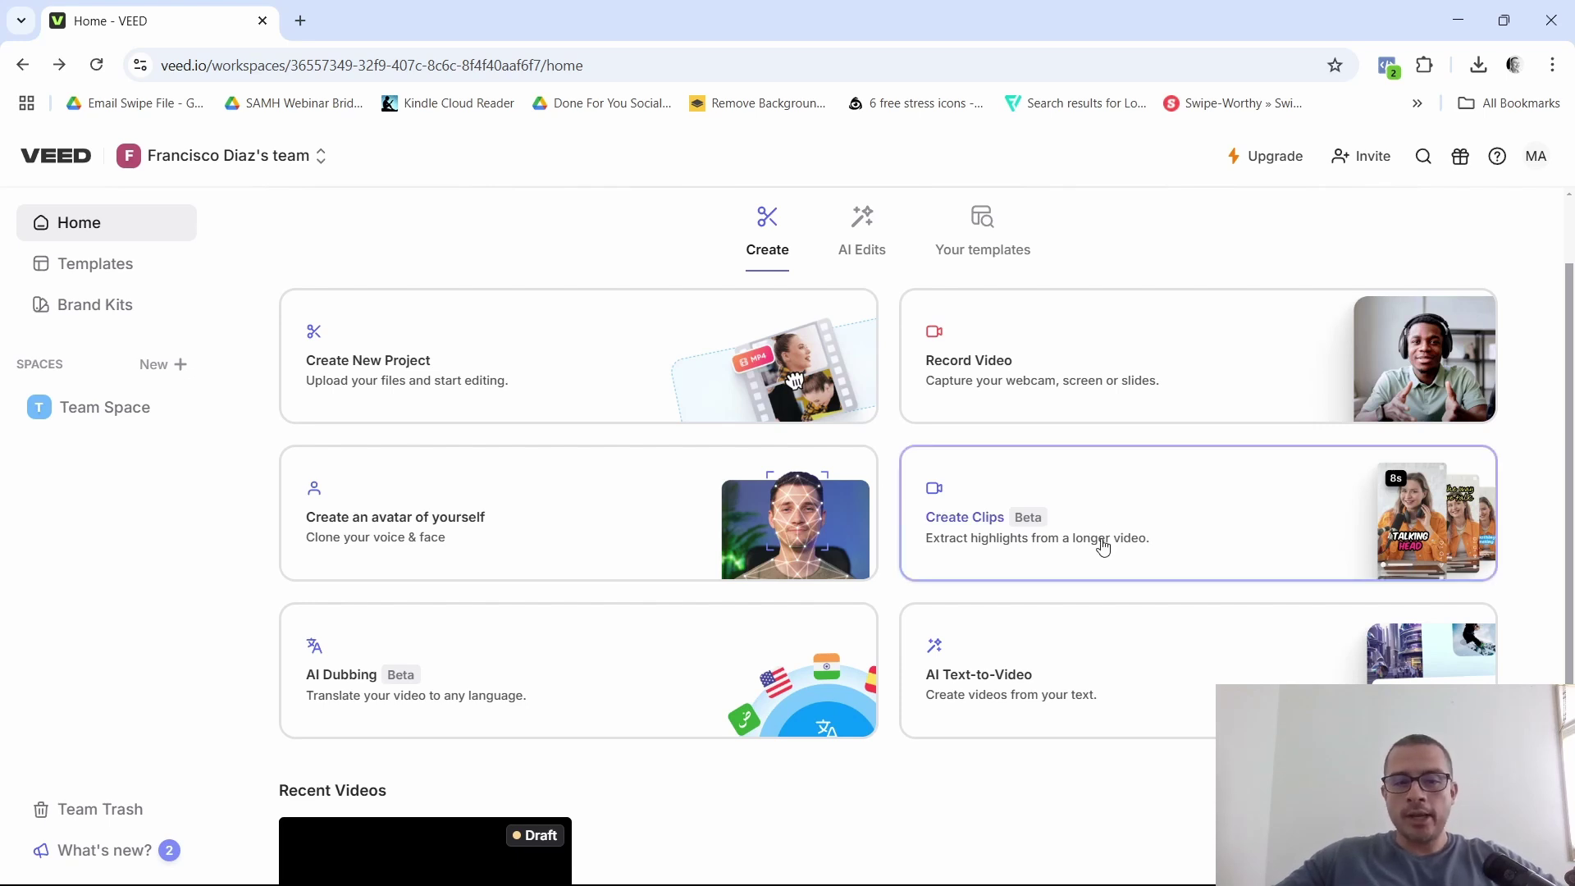
Step: Scroll down the VEED home page and back up to the top
scroll(1103, 547, "down", 3)
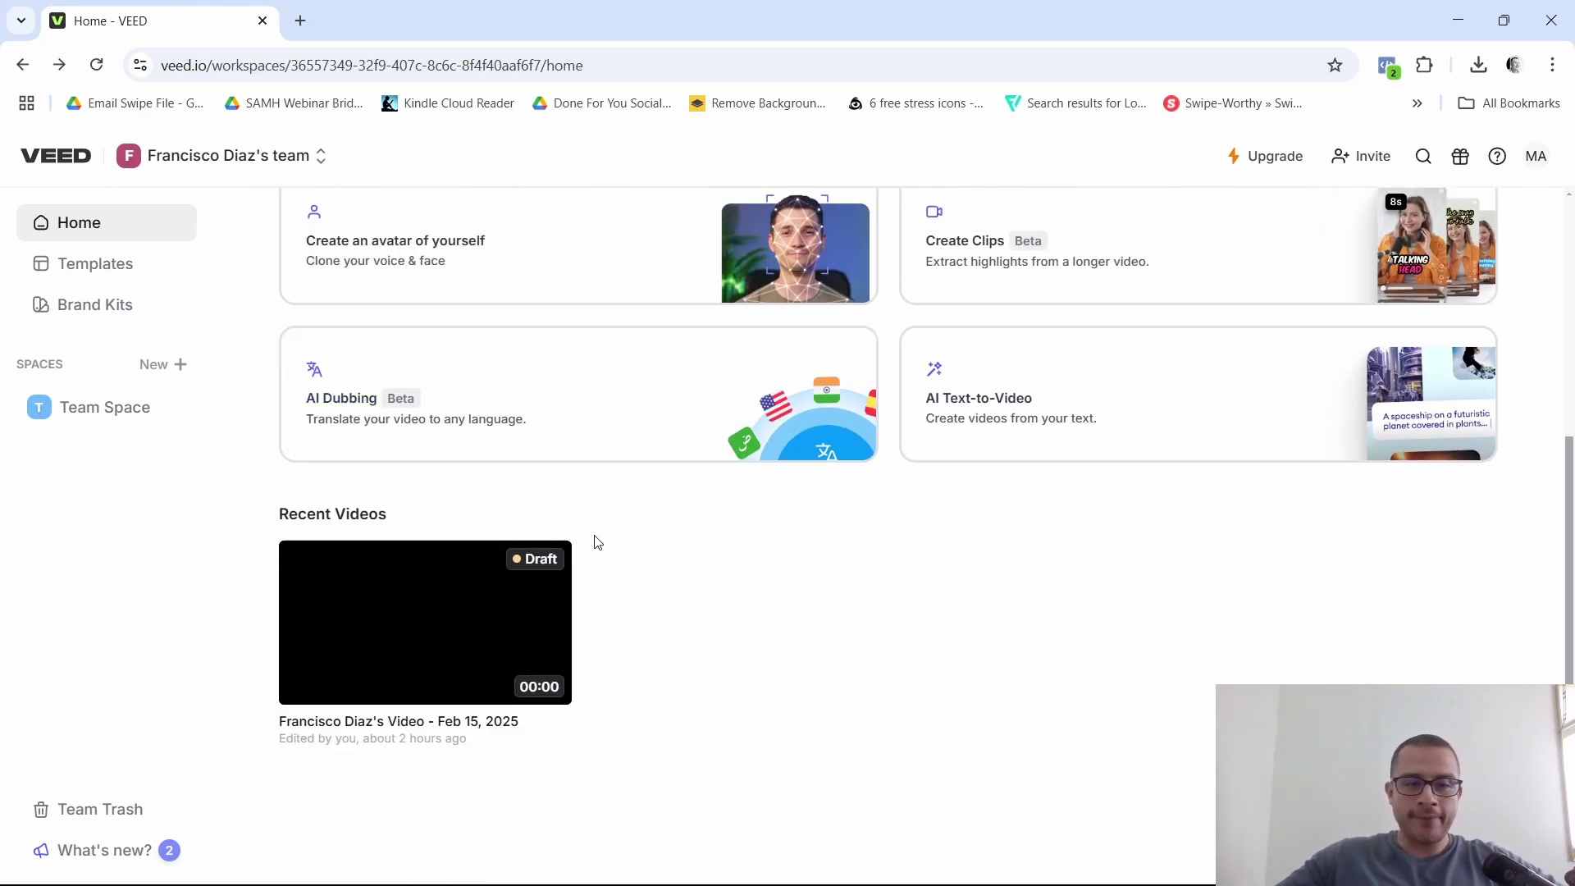
mouse_move(405, 620)
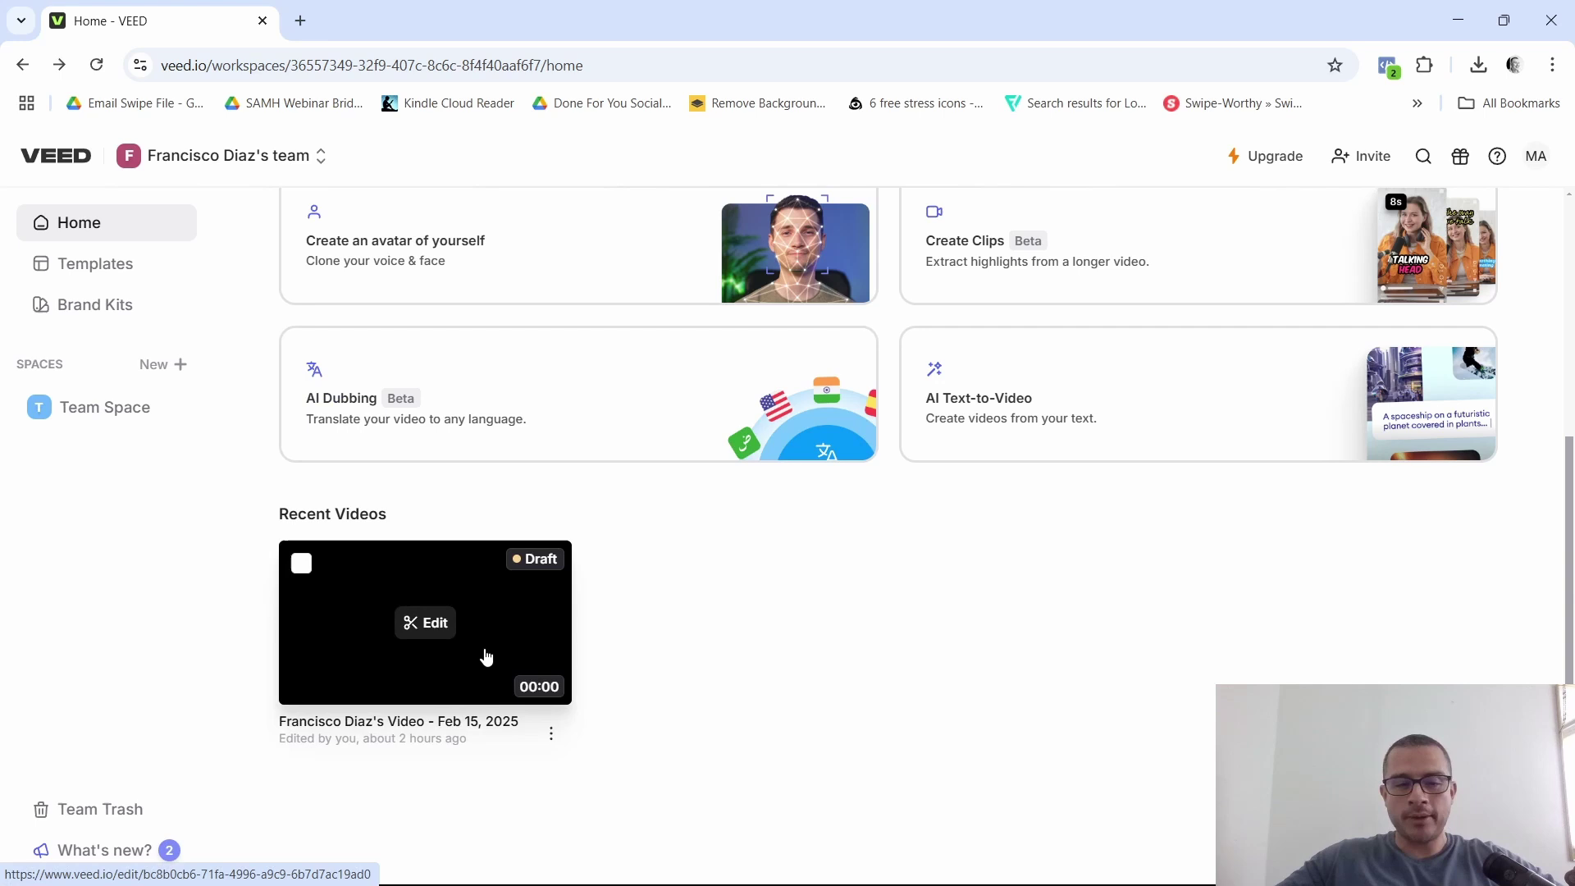
scroll(587, 720, "up", 1)
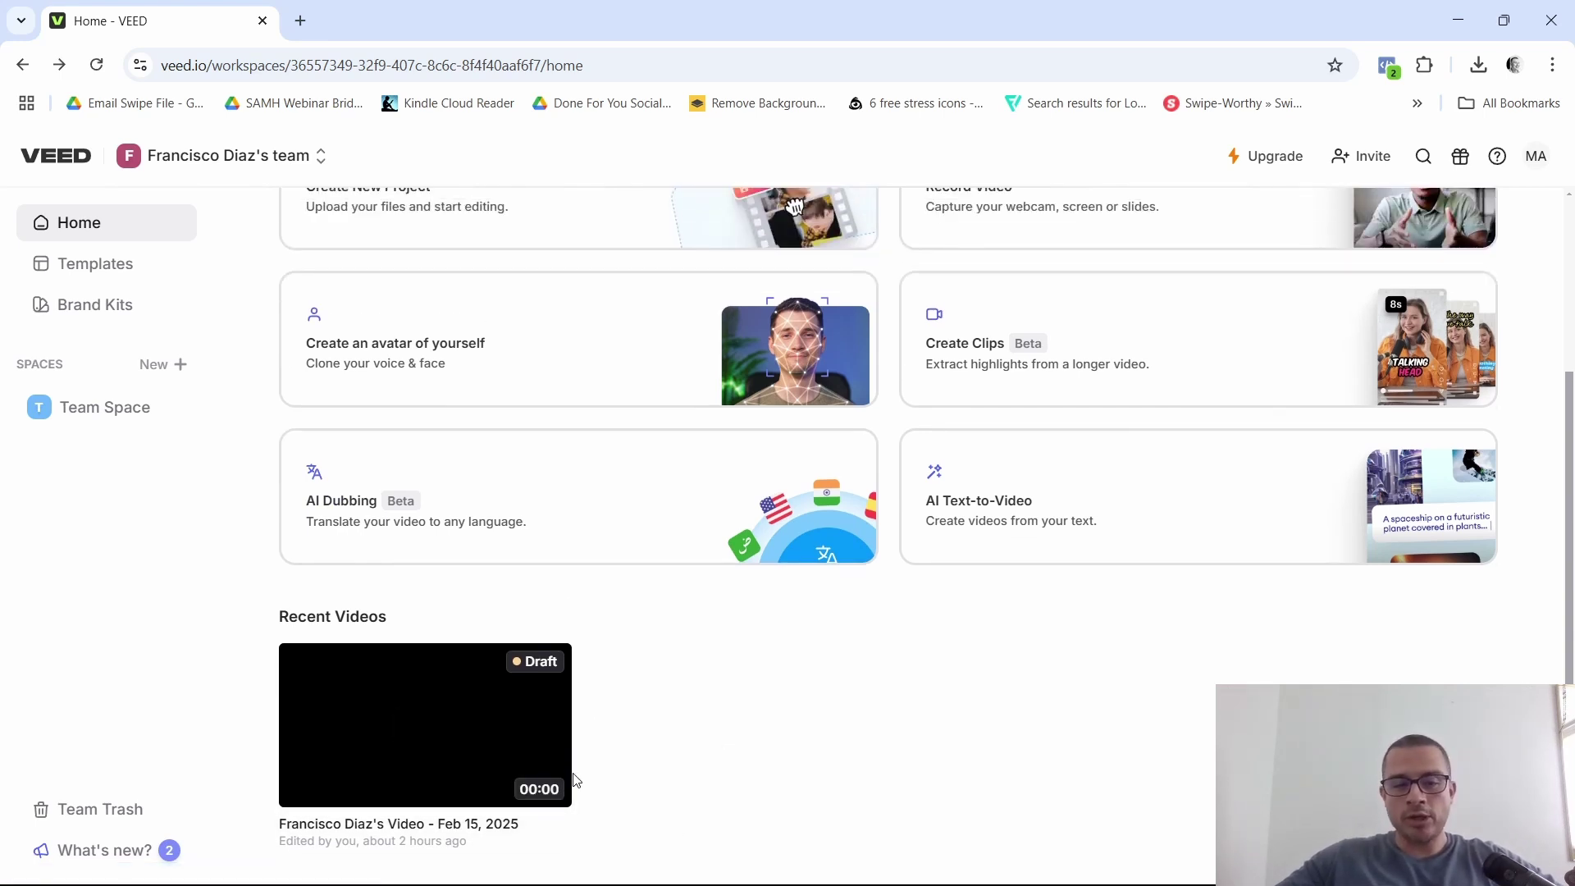
scroll(697, 776, "up", 3)
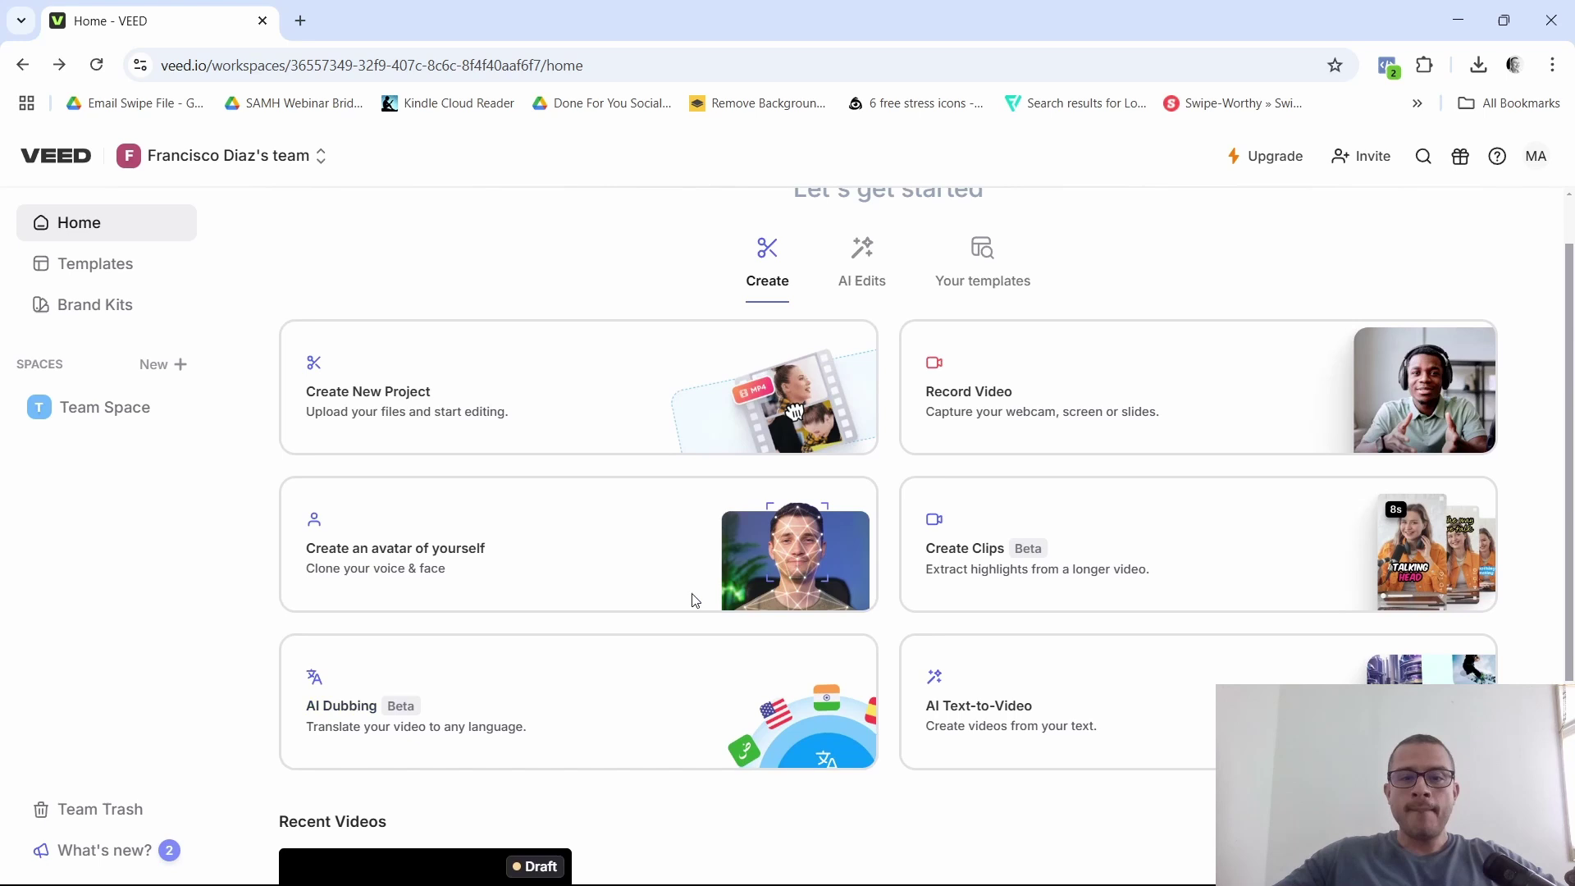
scroll(705, 615, "up", 1)
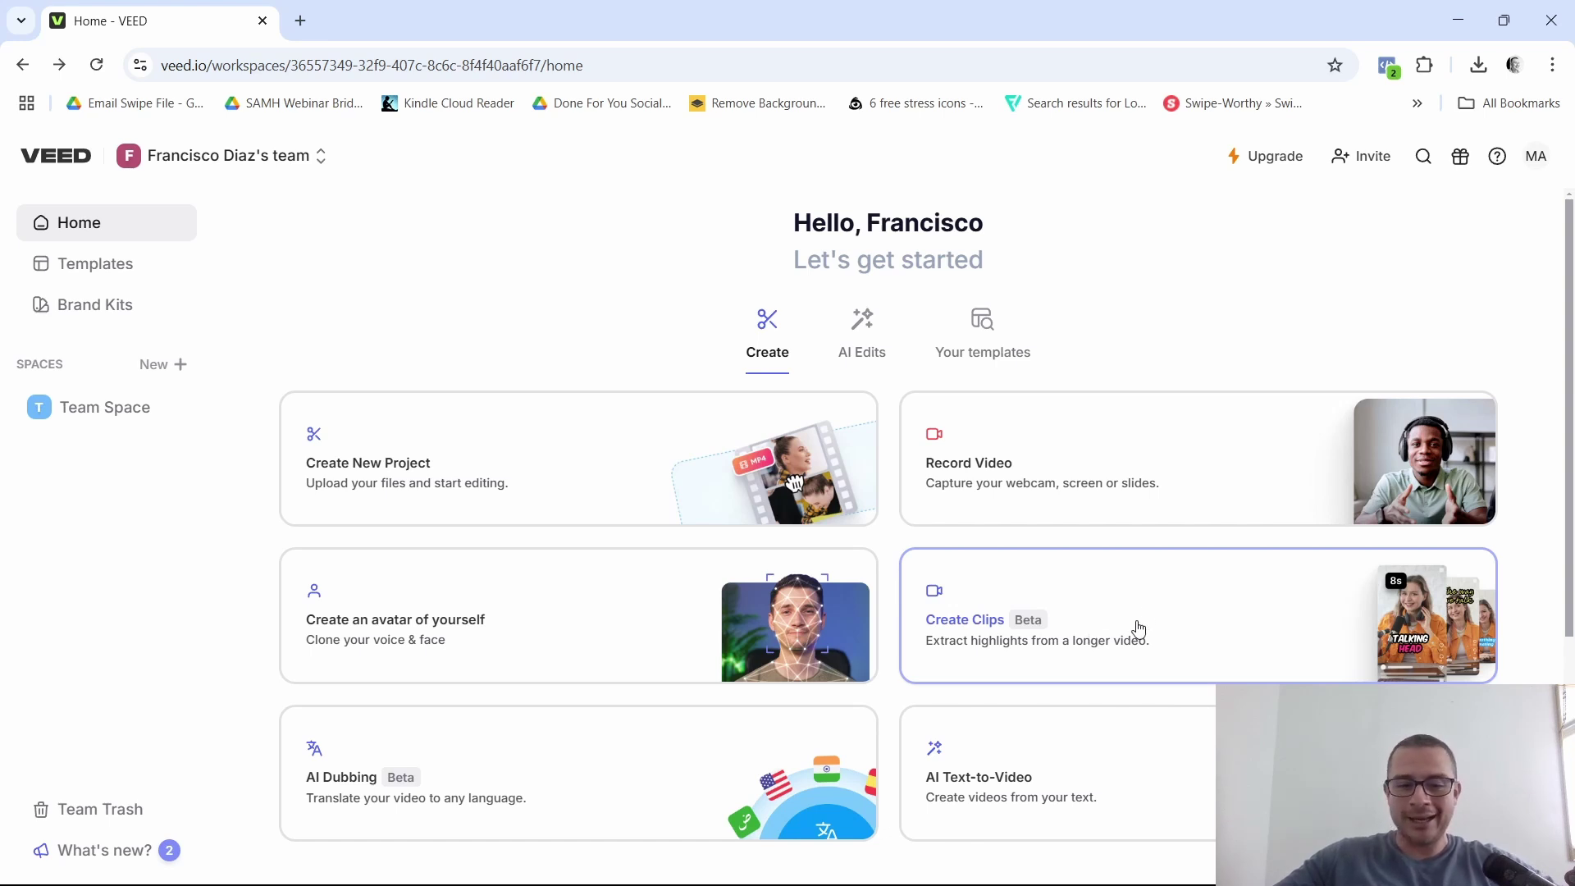
Step: Switch to the AI Edits tab and browse cards like AI Text-to-Video and Clean Audio
left_click(867, 329)
scroll(951, 369, "down", 3)
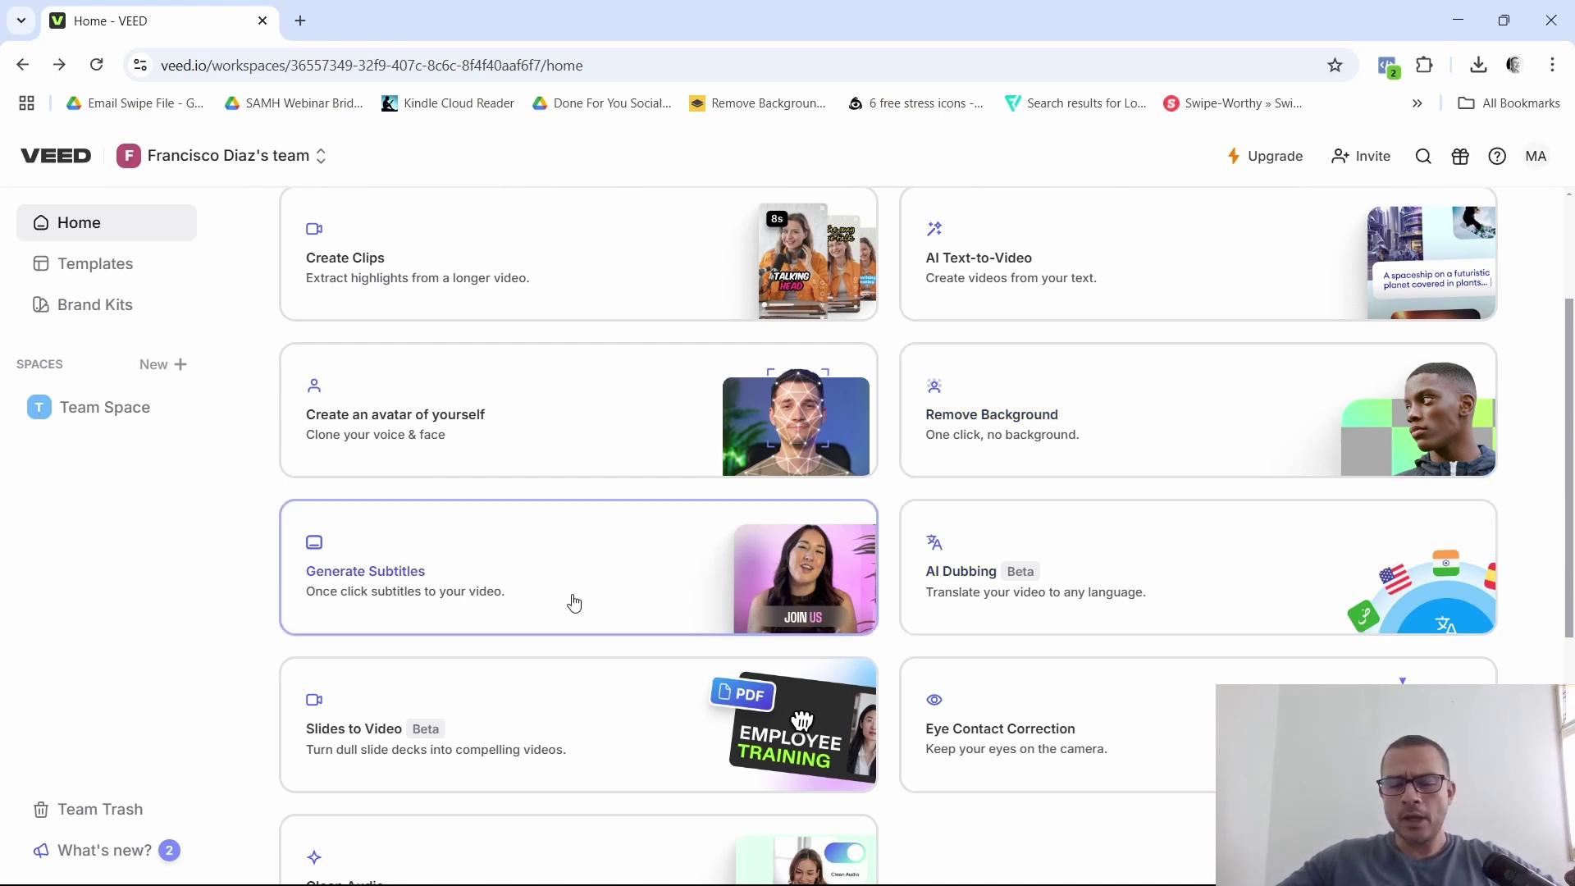
scroll(591, 595, "down", 3)
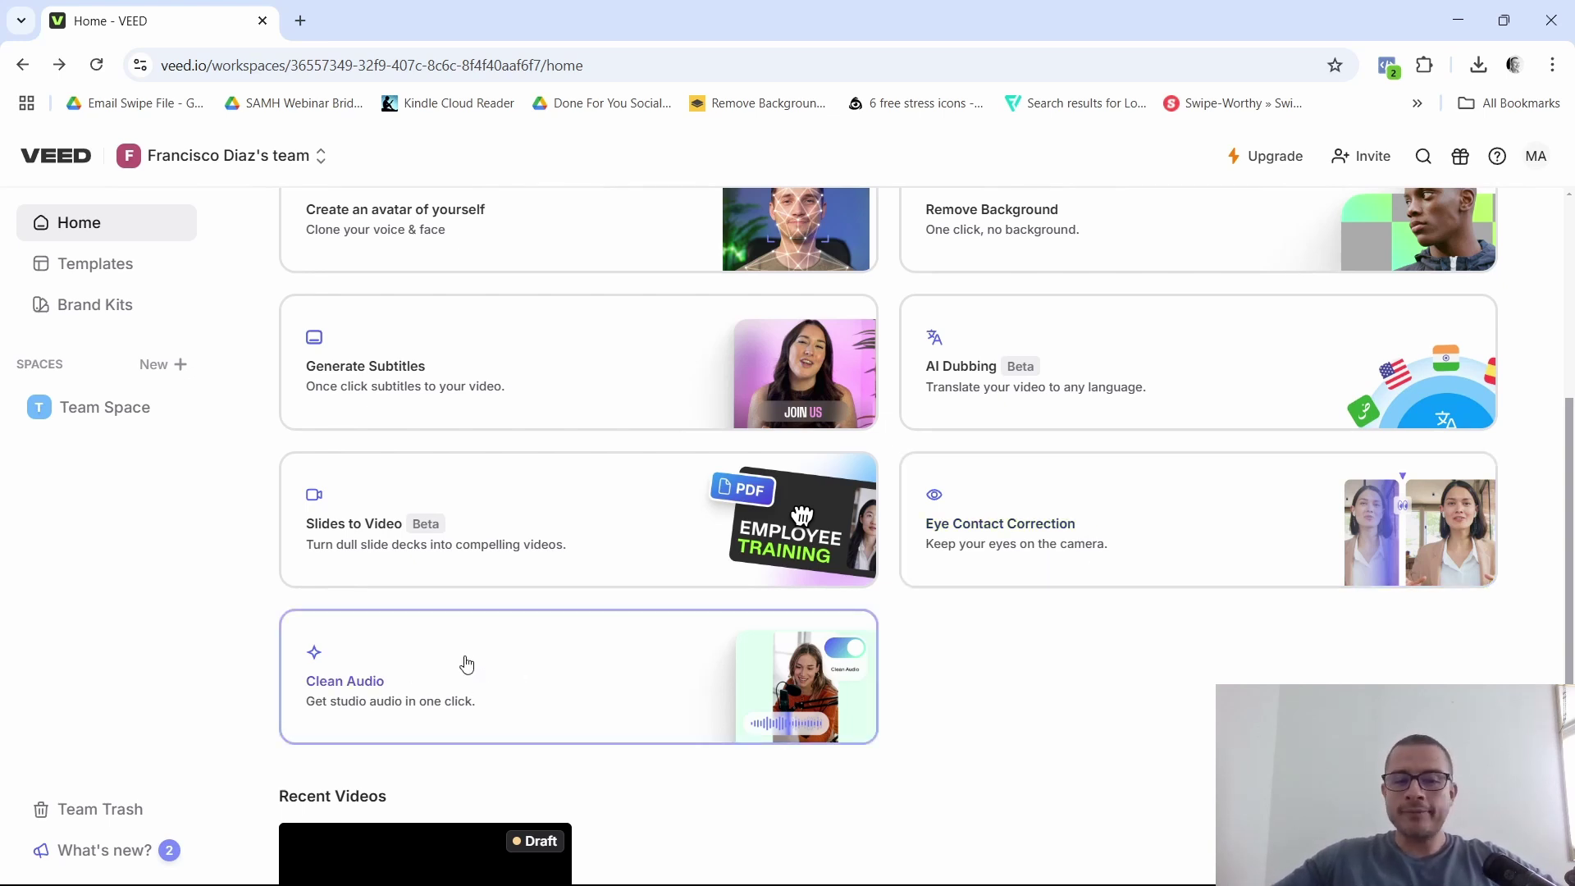
scroll(541, 749, "up", 5)
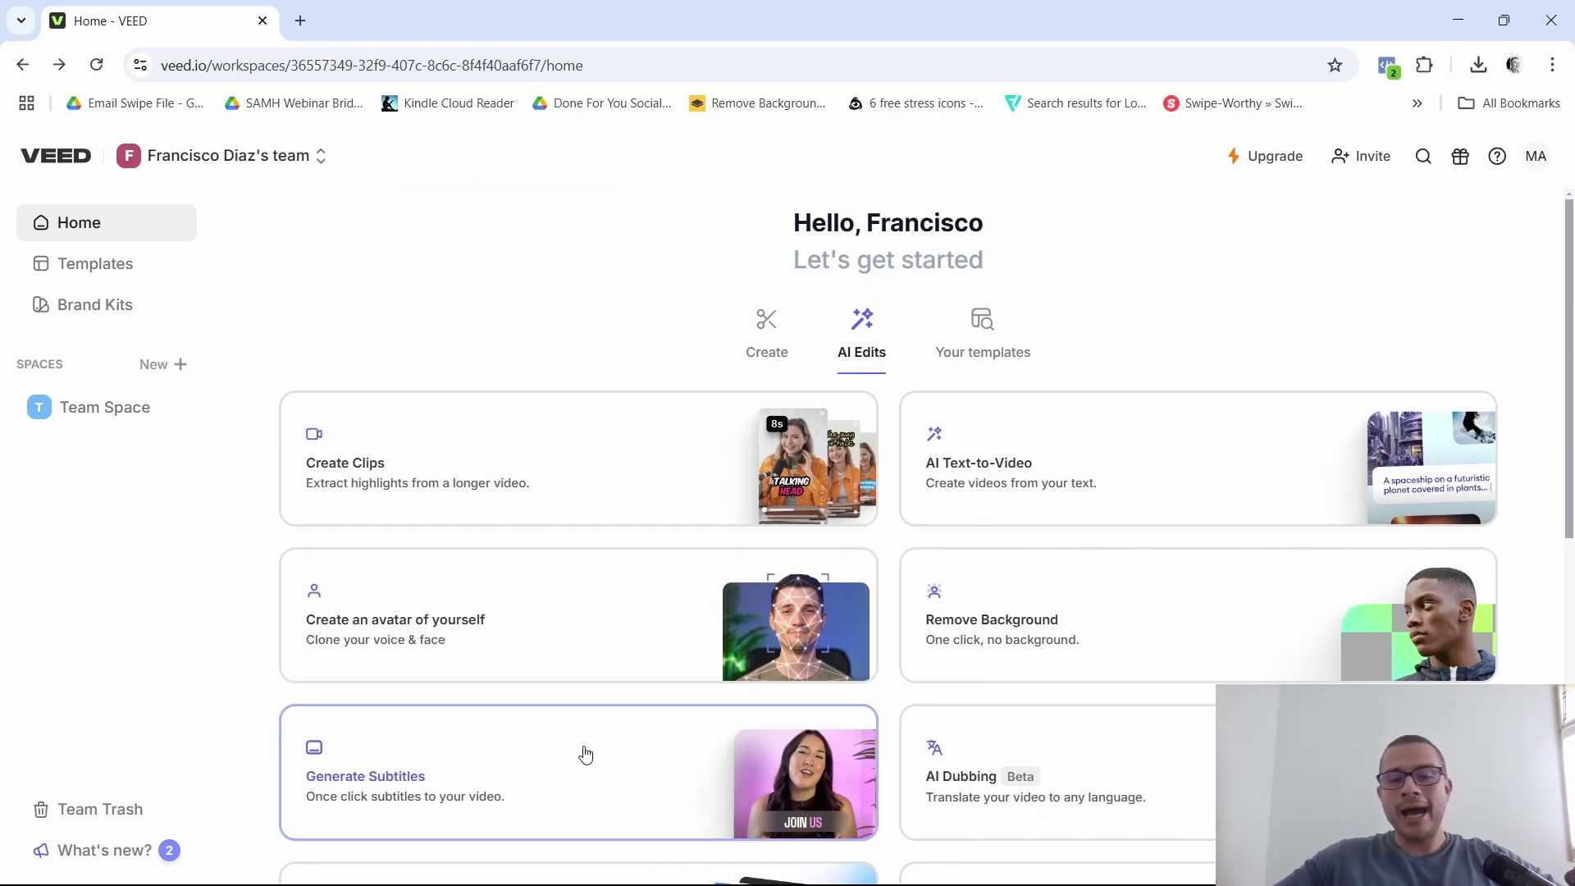
scroll(583, 752, "down", 3)
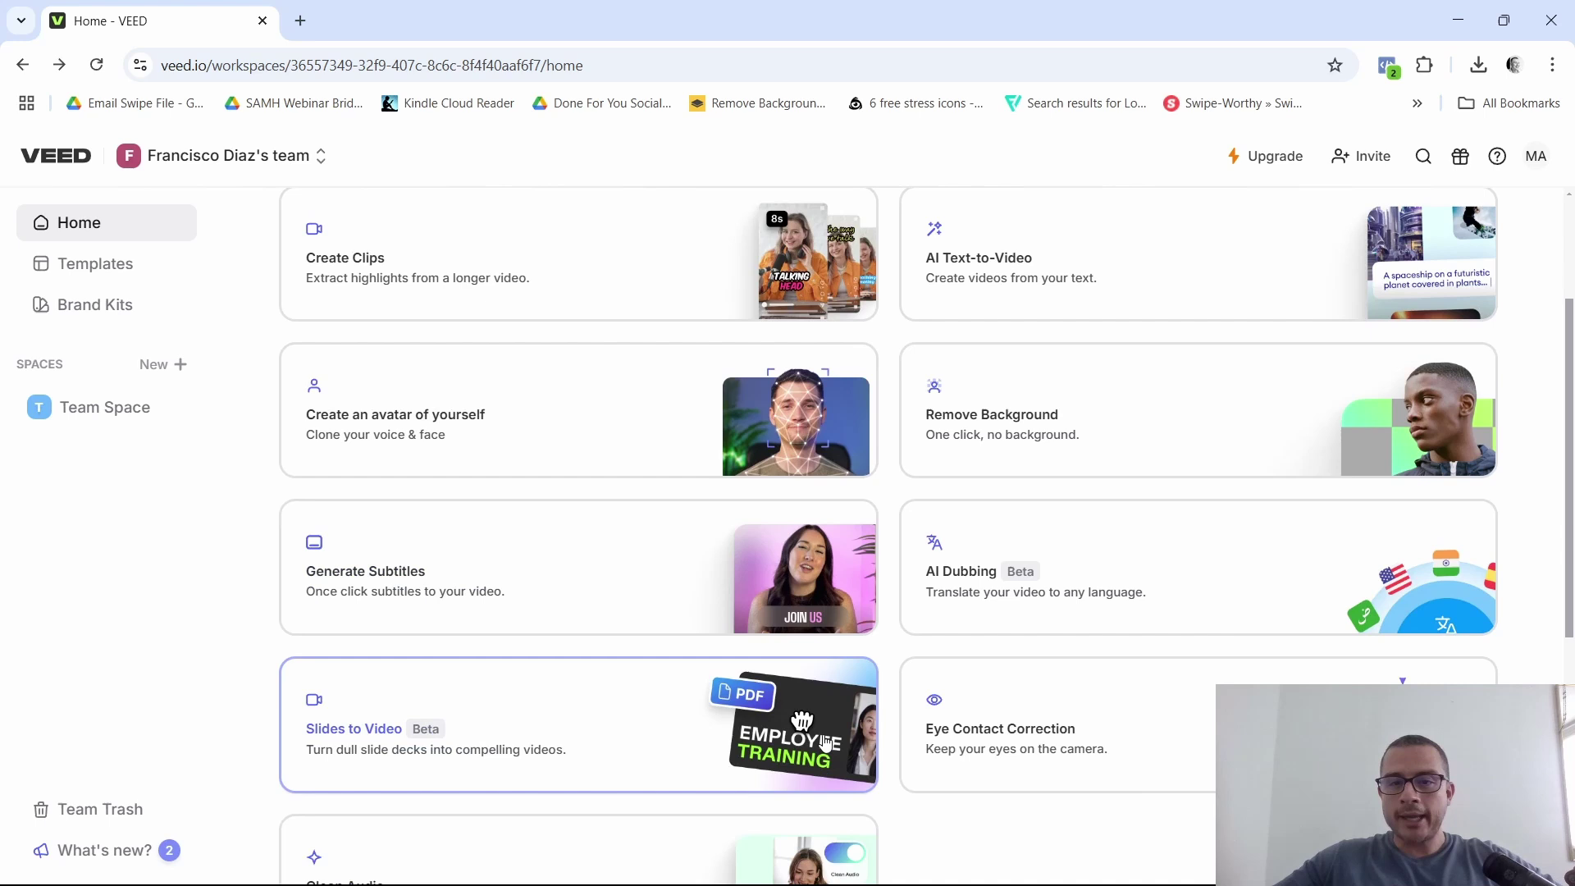
scroll(826, 742, "up", 3)
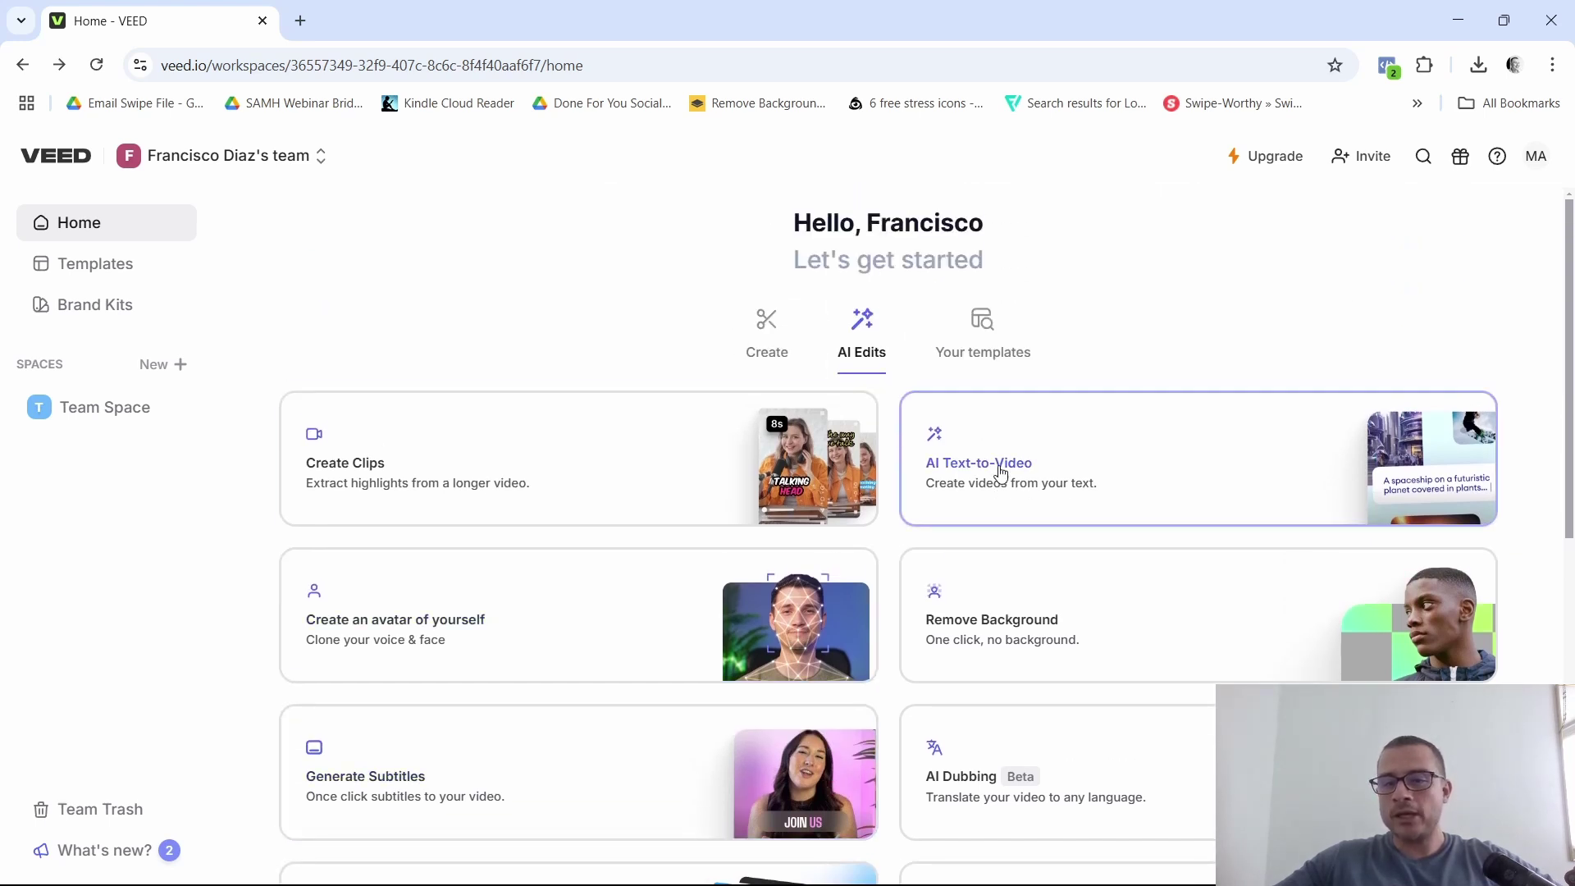
Step: Try Create a template under Your templates, then dismiss the Subscribe to Enterprise offer
left_click(980, 327)
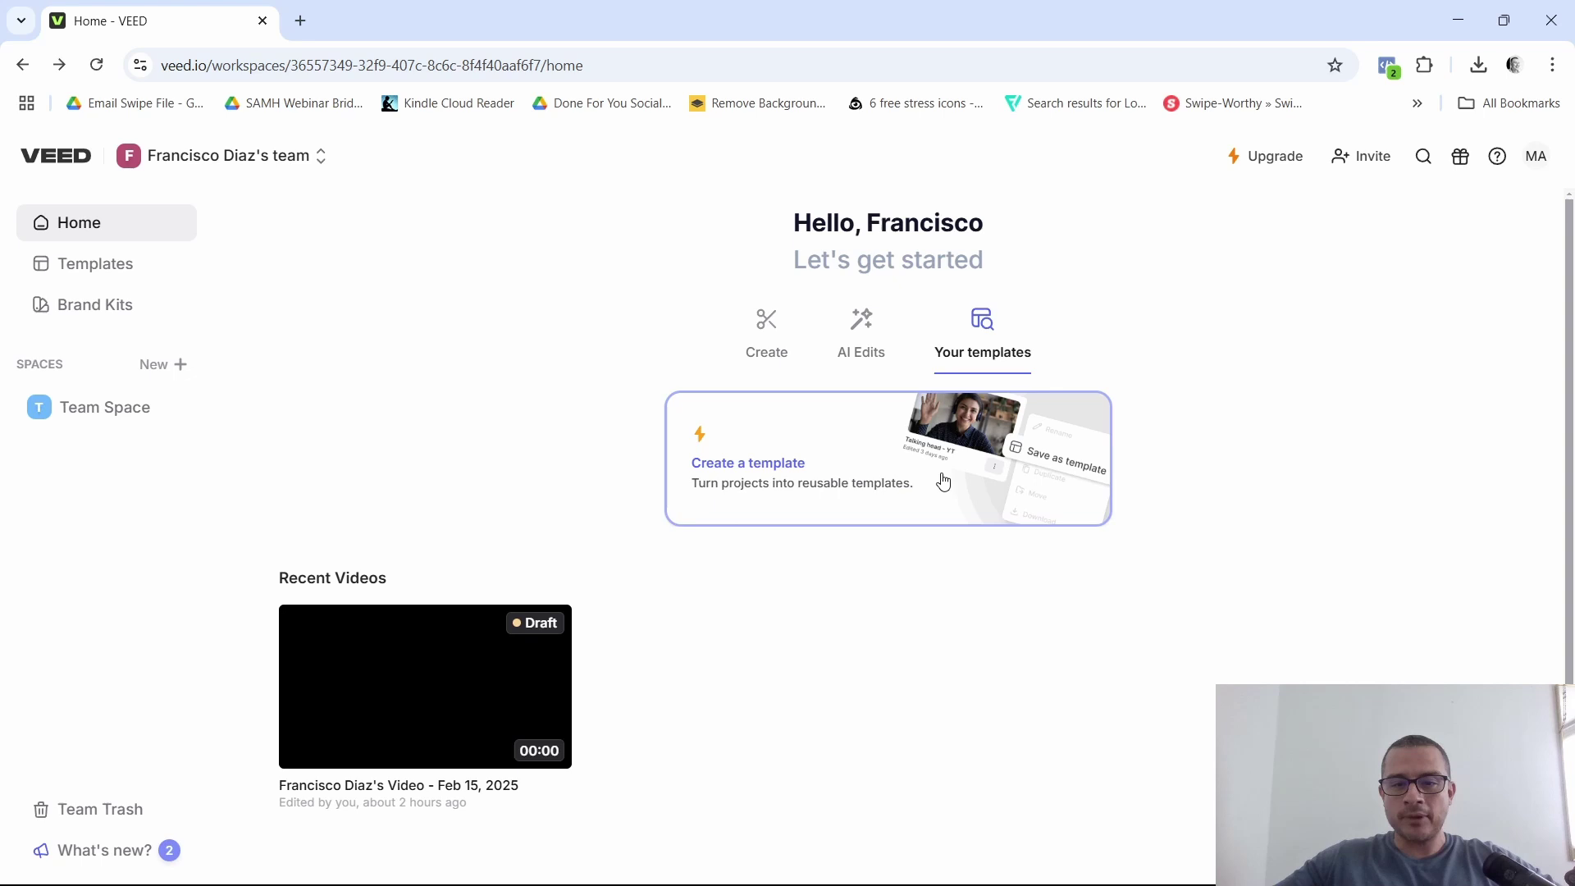
left_click(827, 470)
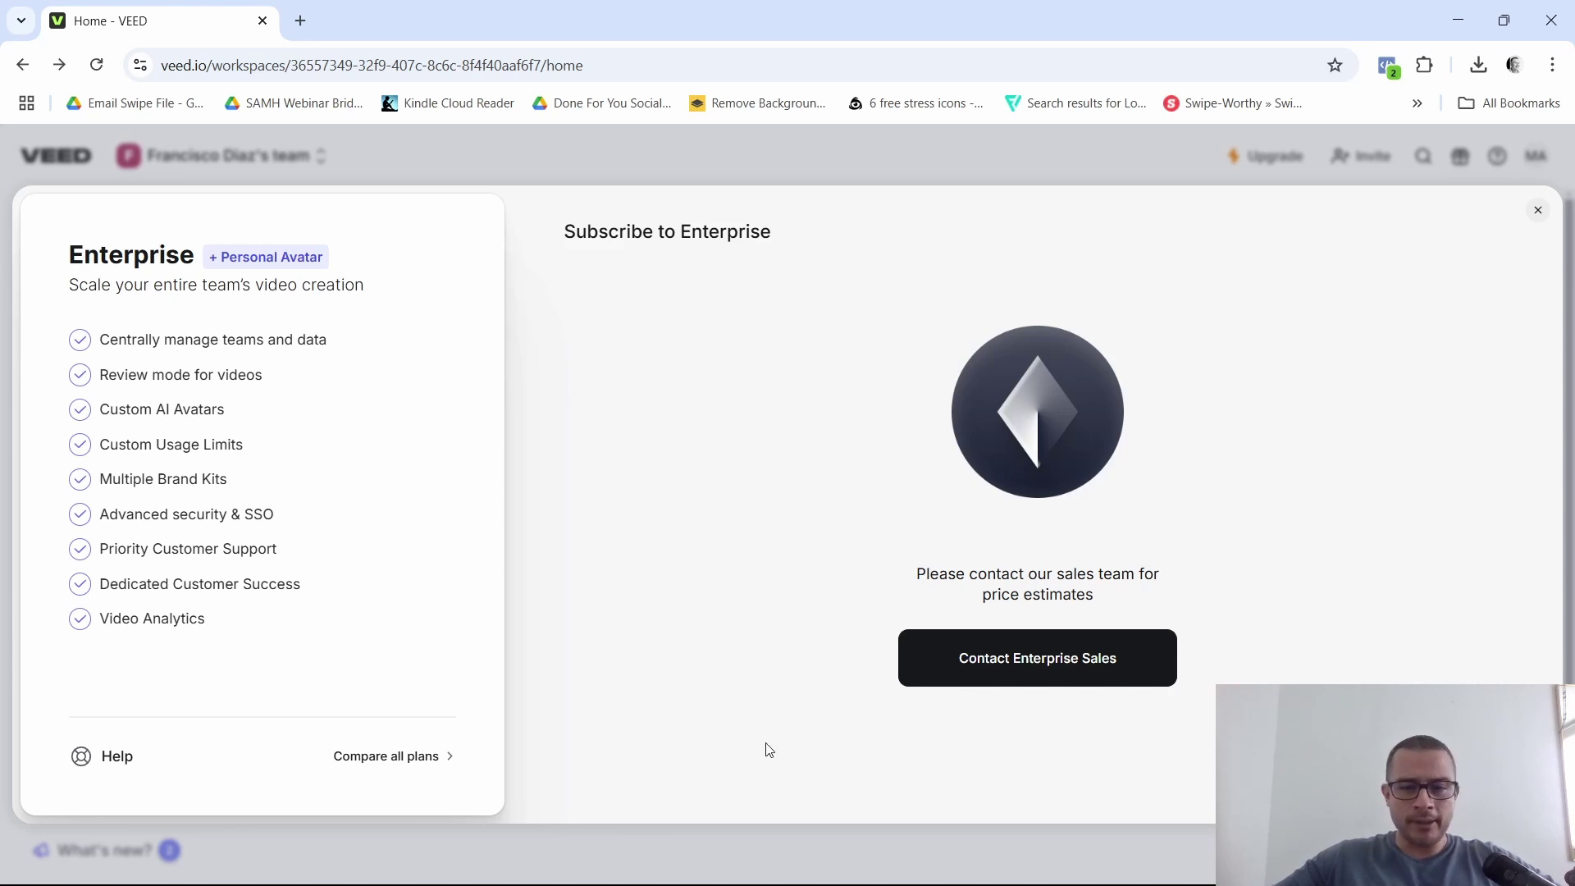
left_click(1536, 213)
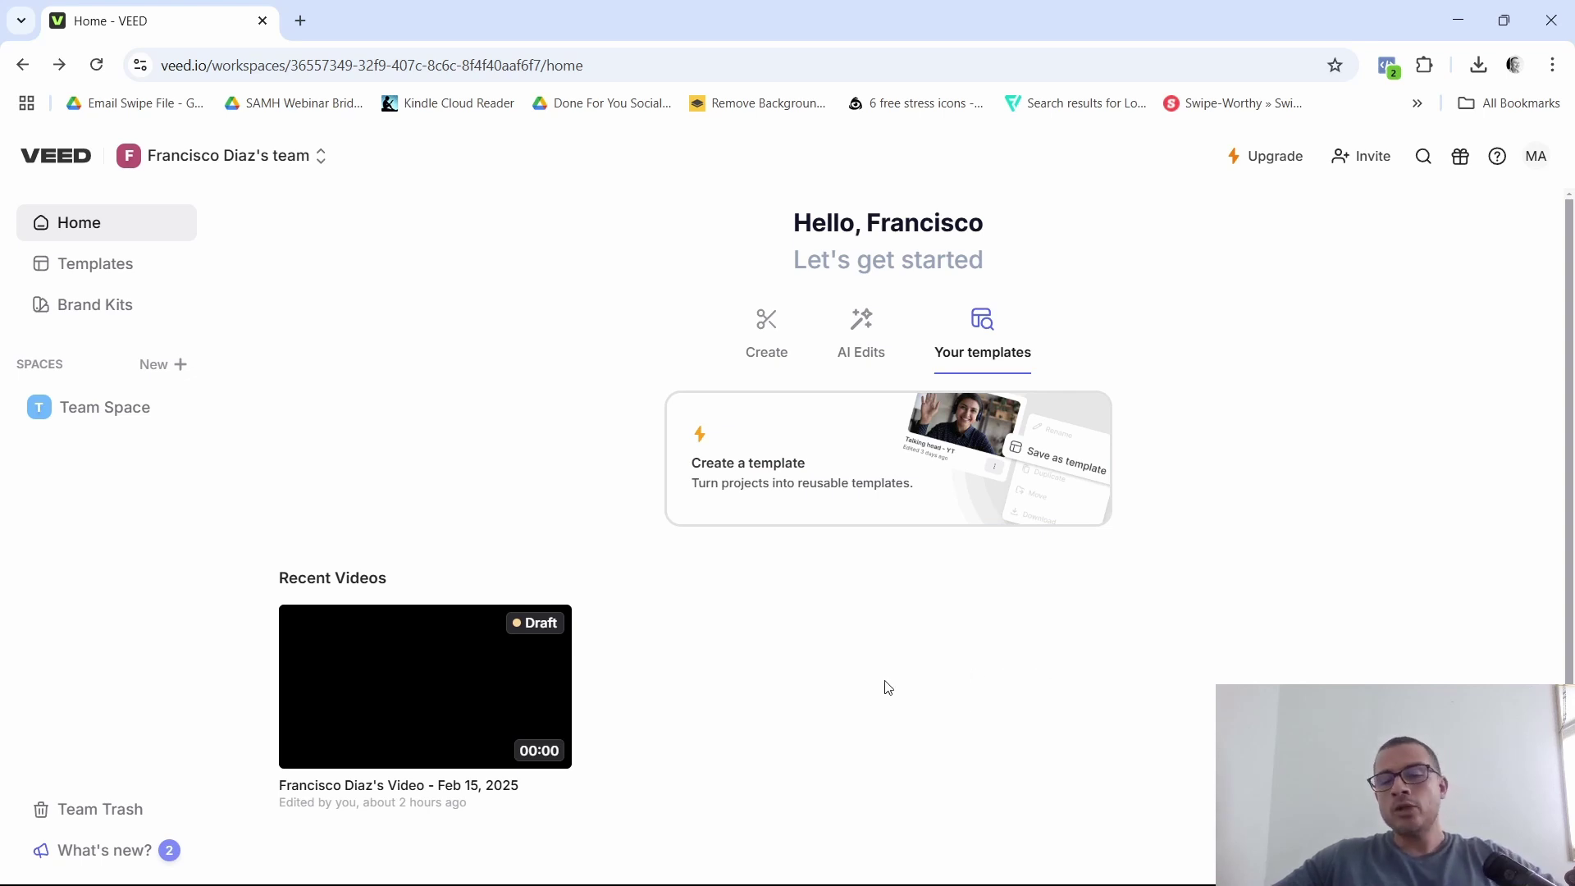
Step: Return the home page to the Create tab's six creation options
left_click(766, 332)
scroll(1121, 506, "down", 5)
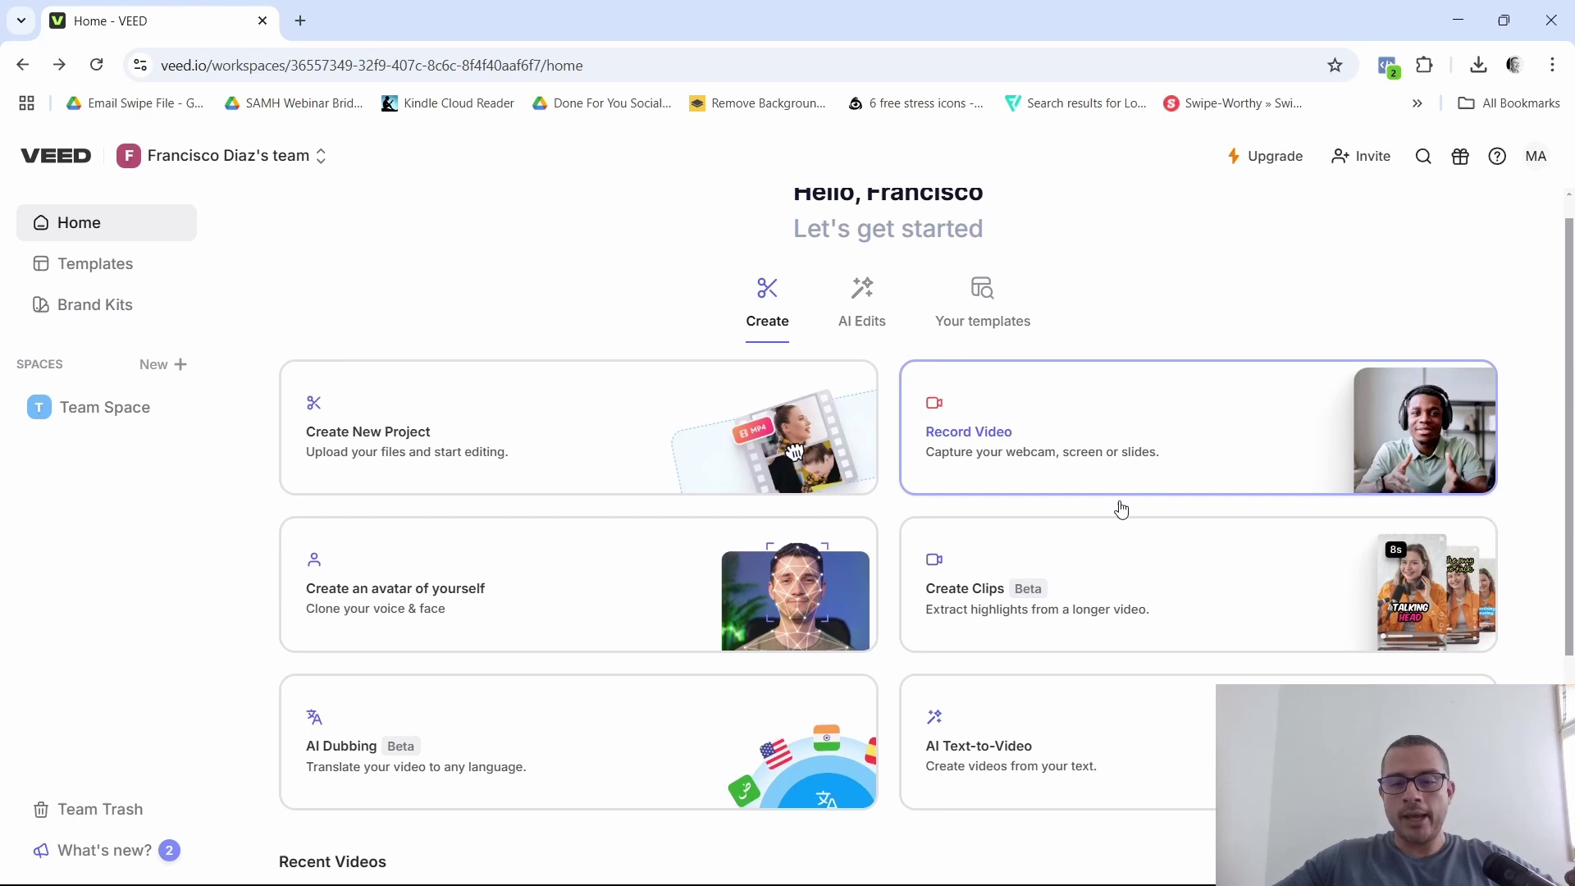
scroll(1110, 618, "up", 2)
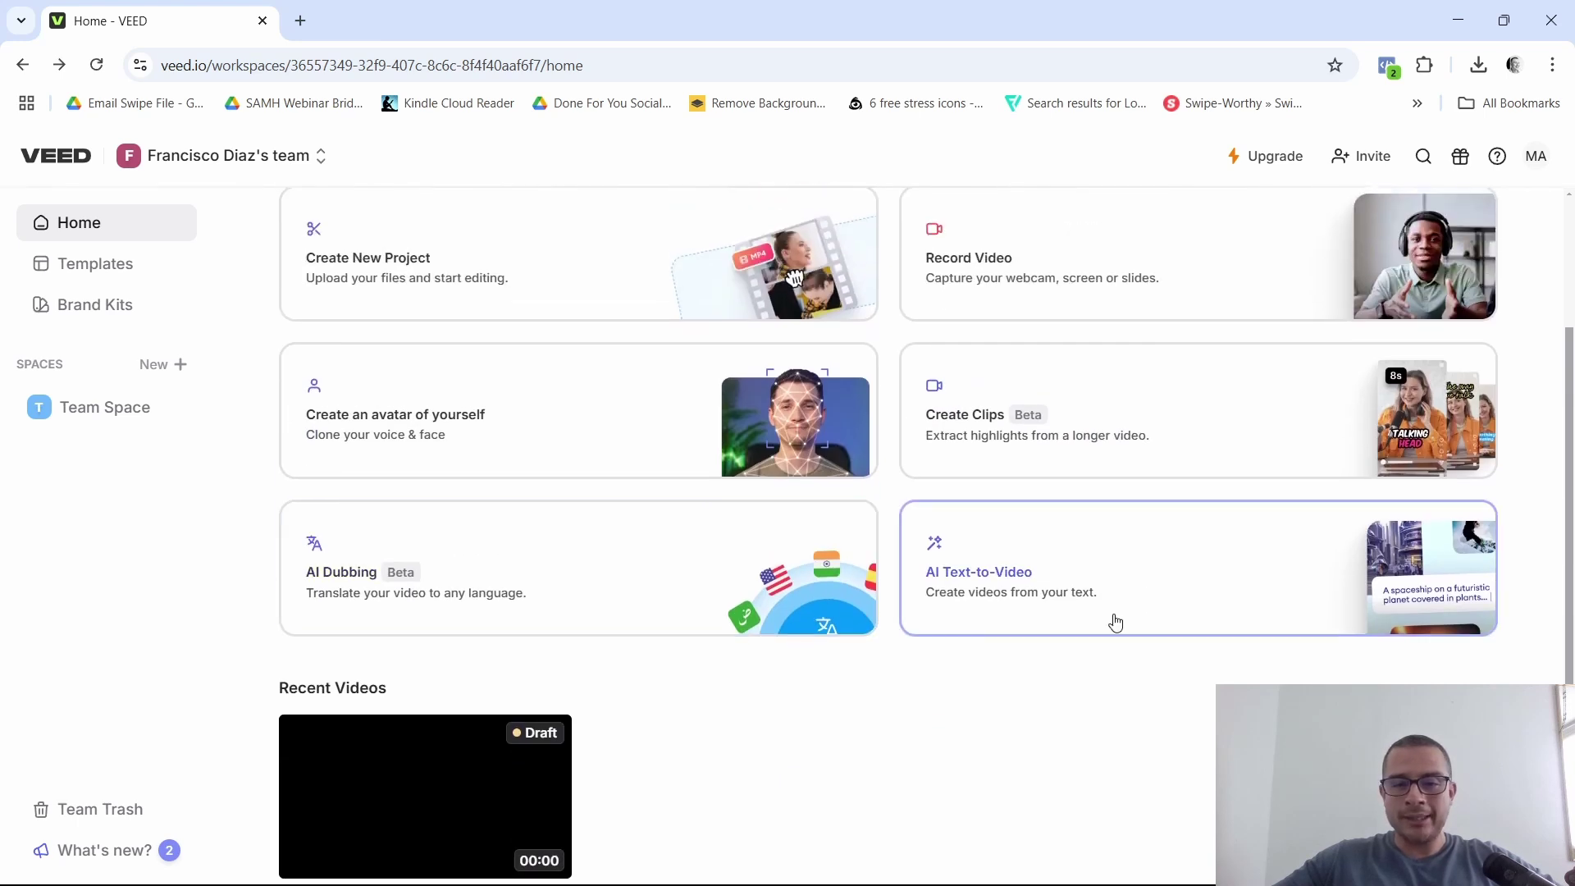
Step: Paste the AI-in-2050 paragraph into AI Text-to-Video's topic box and generate the video
left_click(1075, 594)
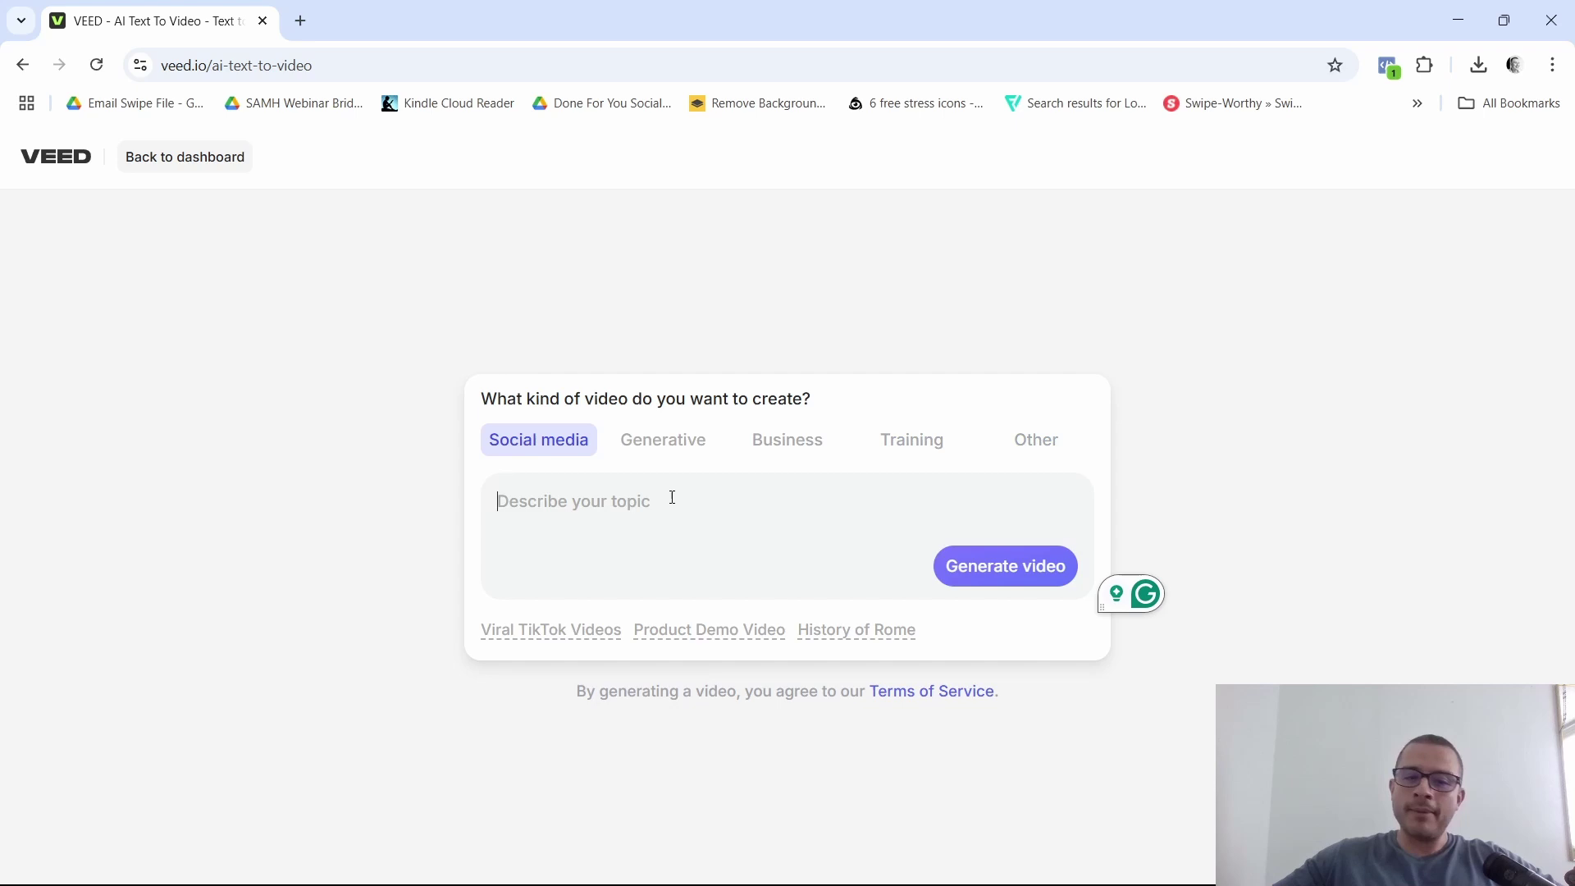
right_click(556, 500)
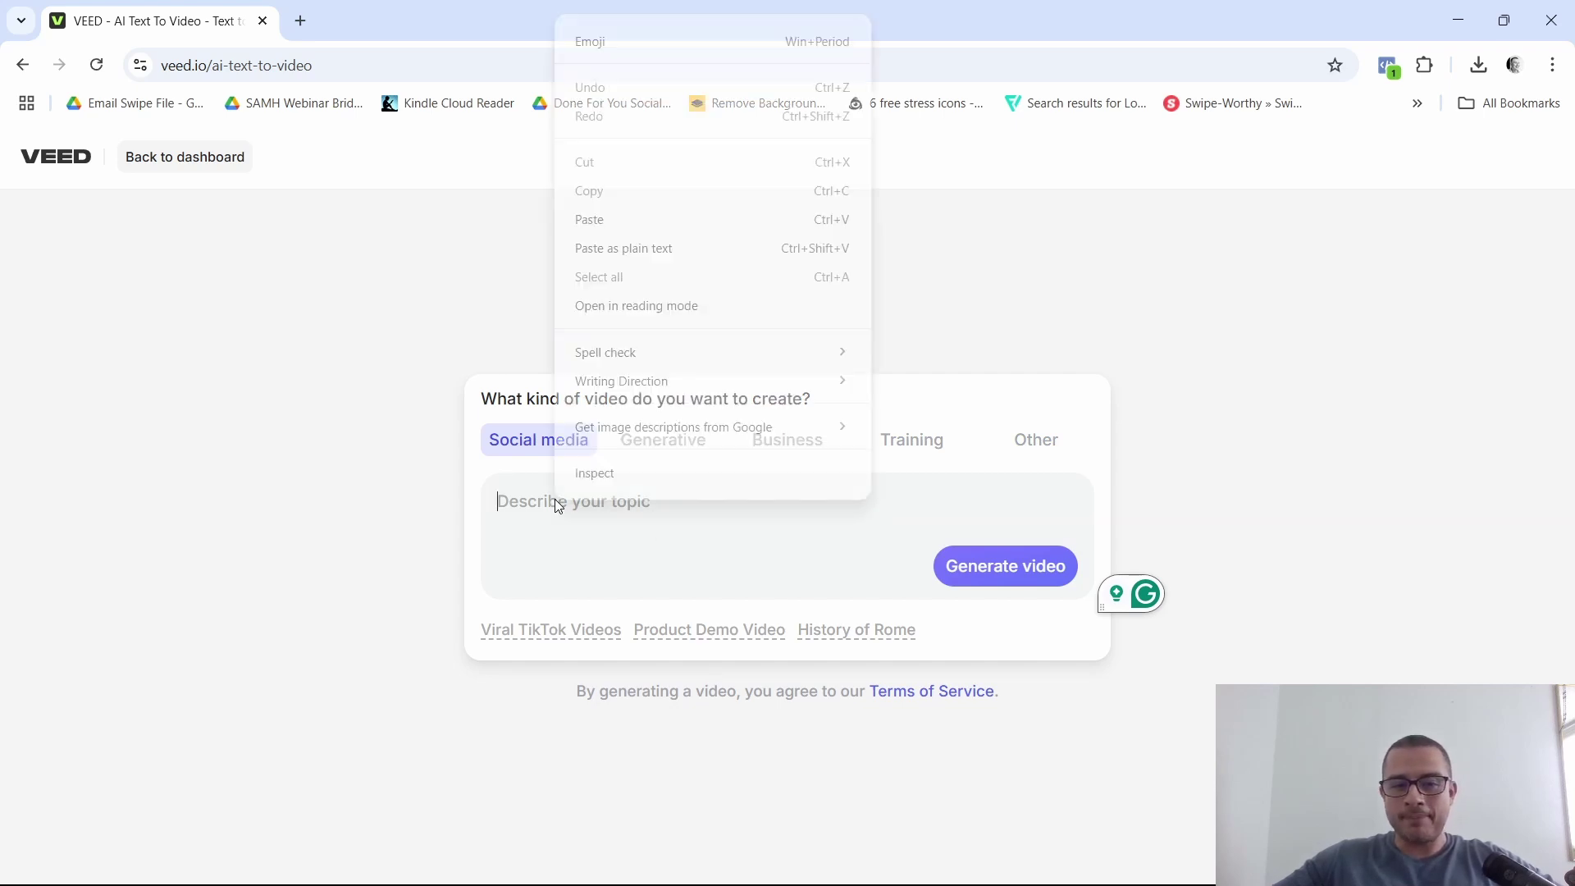
left_click(604, 232)
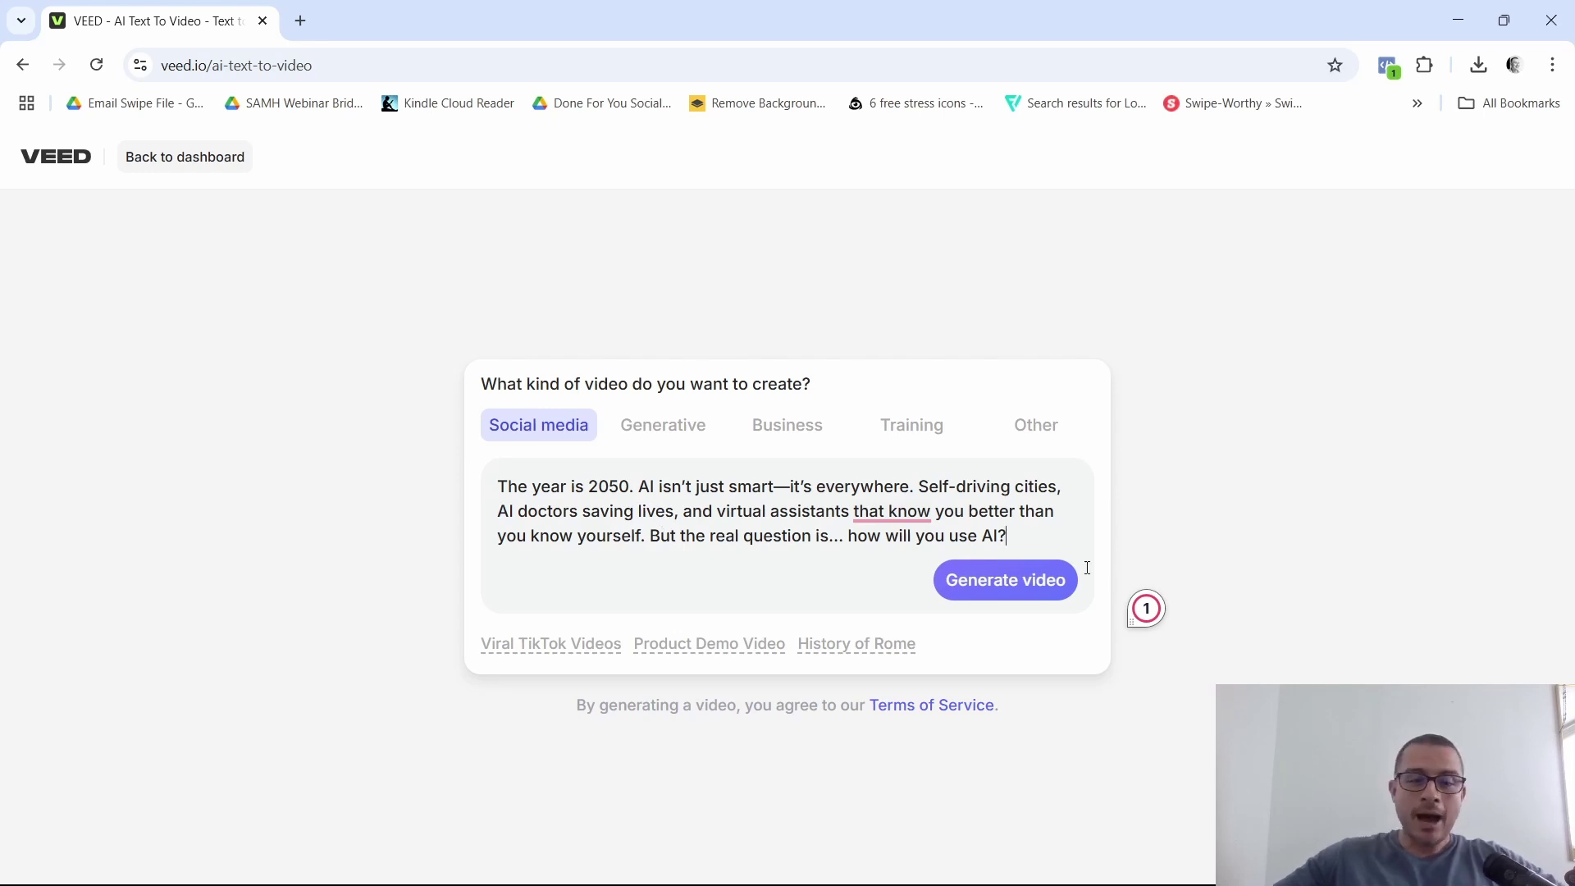
left_click(991, 583)
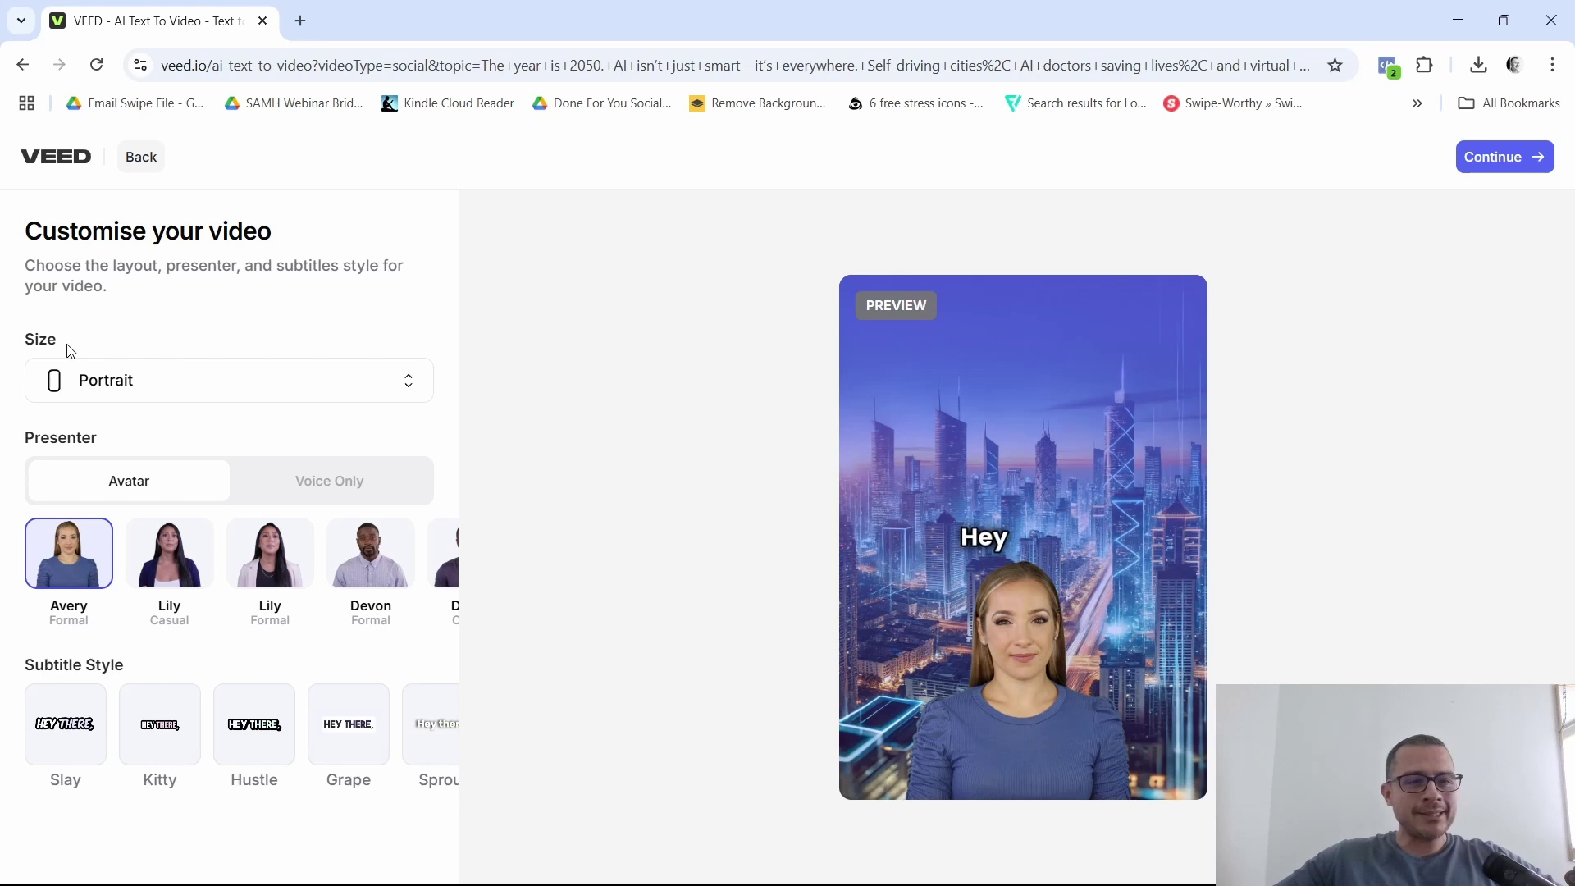
Step: Keep Portrait size, choose a voice-only presenter and keep English narration
left_click(225, 390)
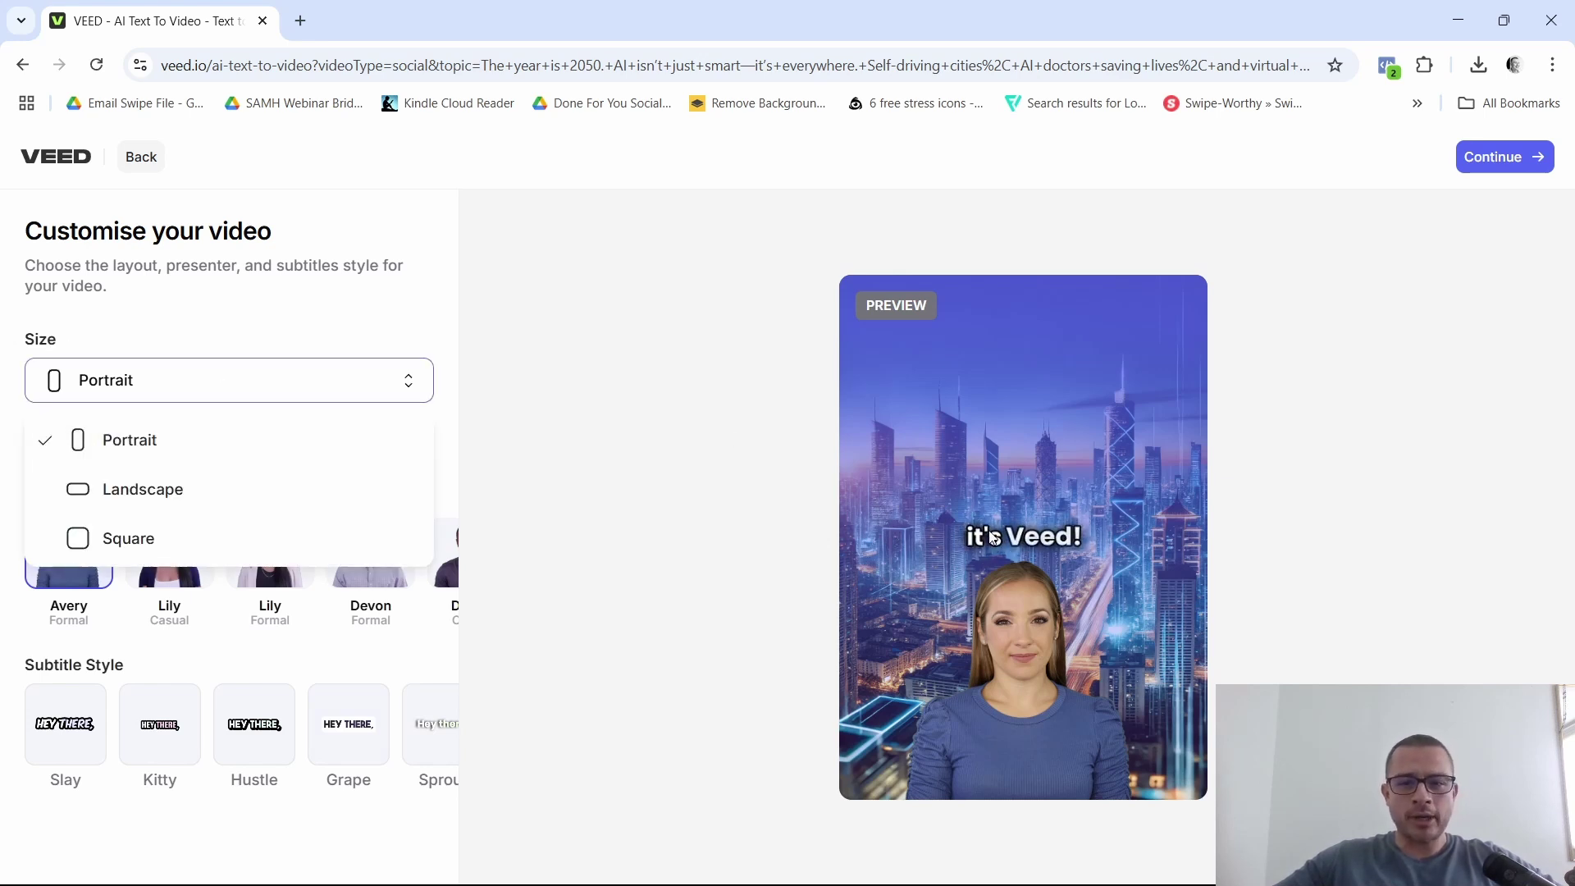
left_click(113, 452)
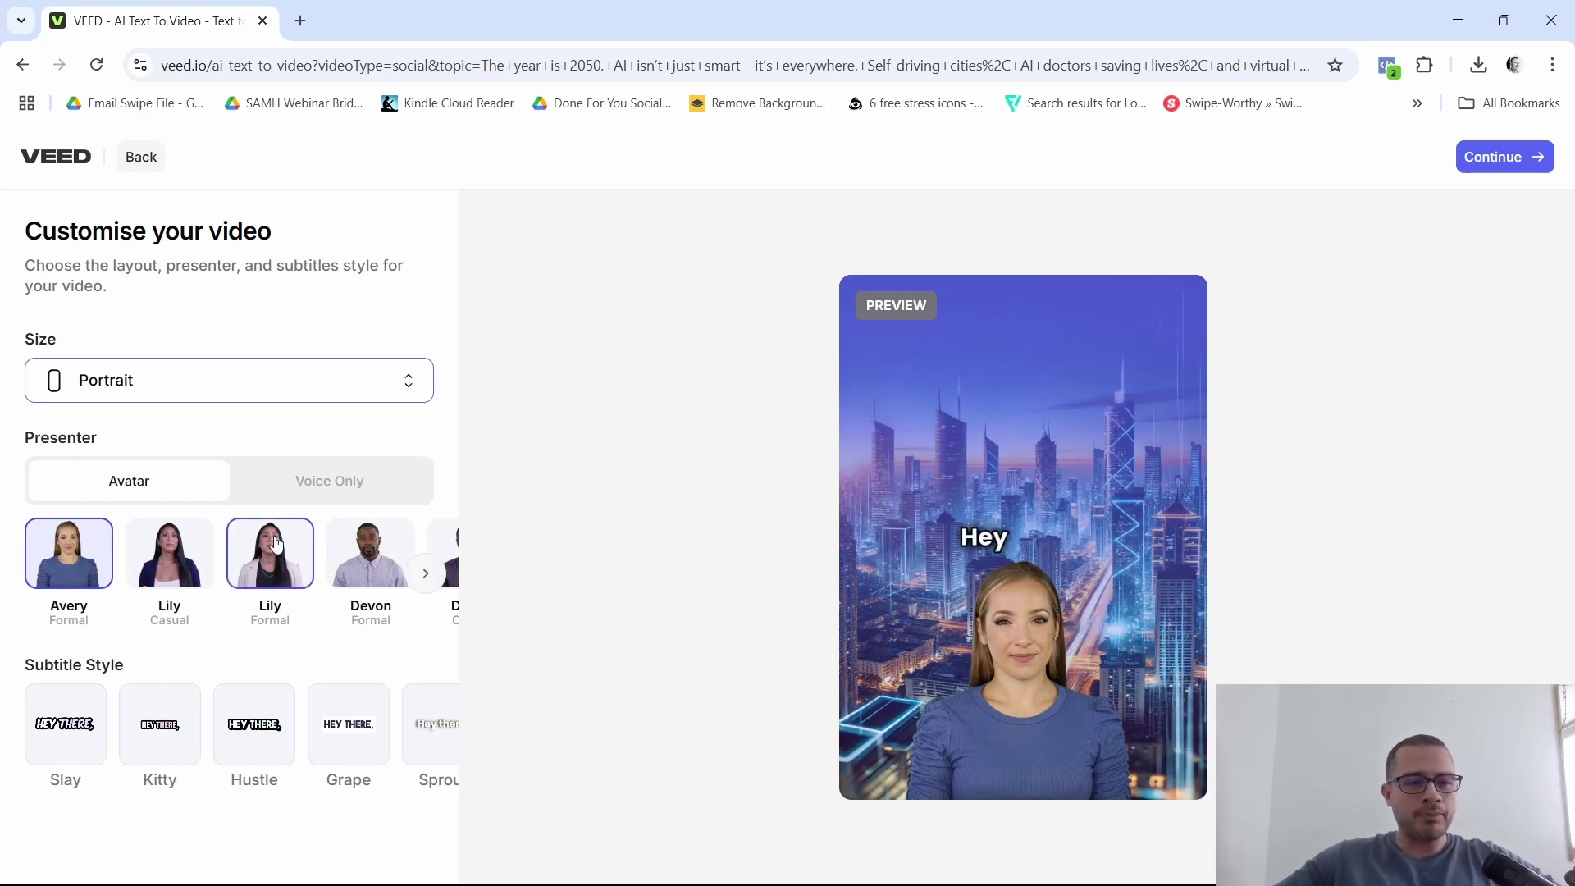
left_click(334, 483)
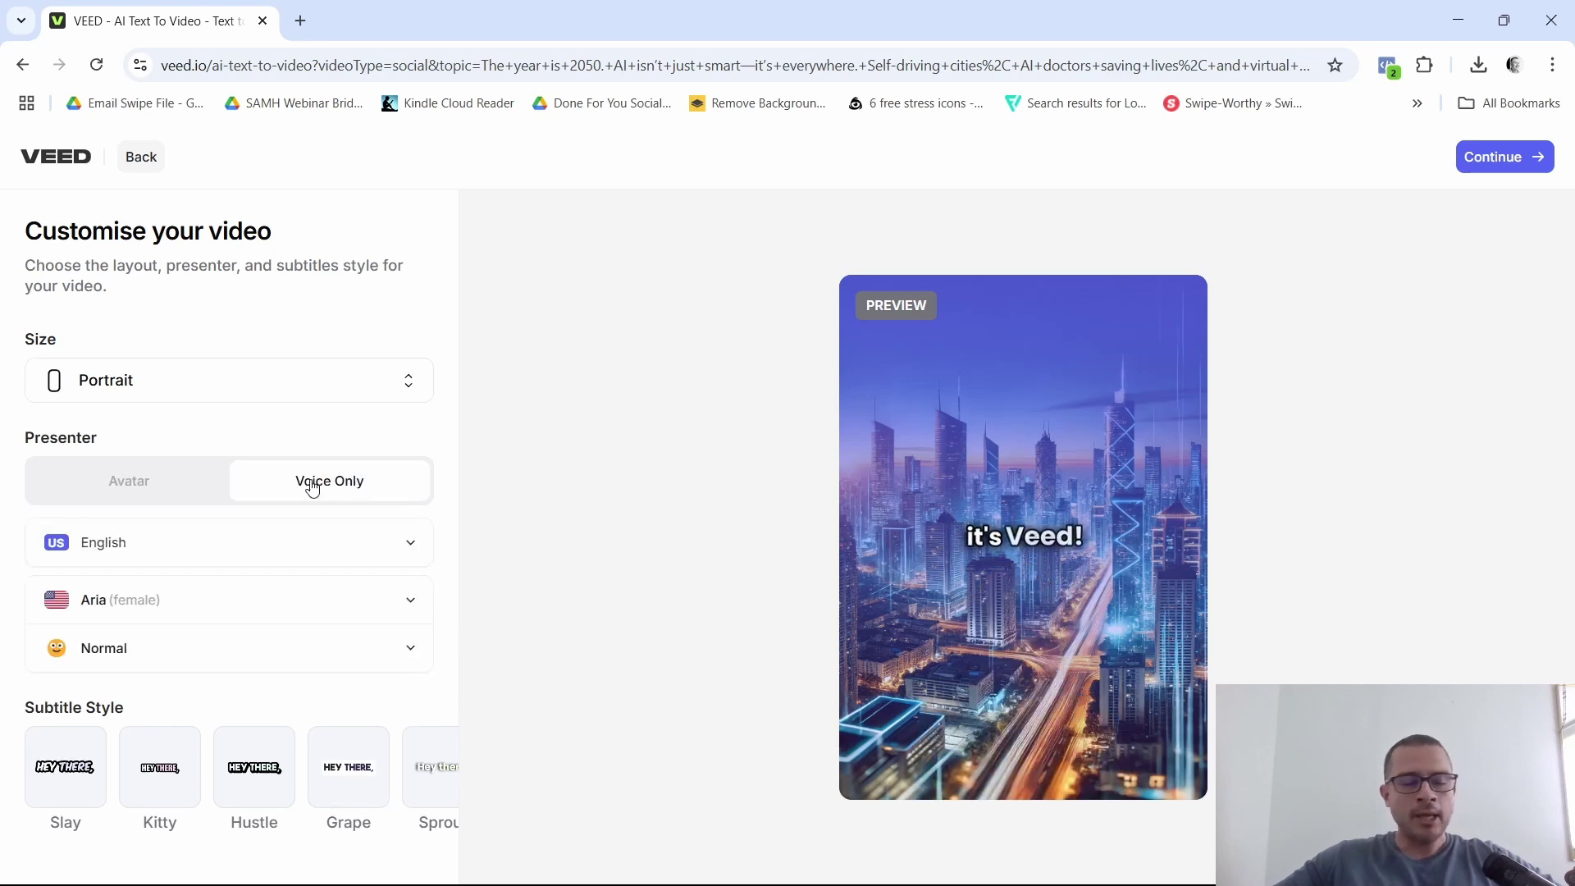
left_click(422, 544)
scroll(268, 642, "down", 3)
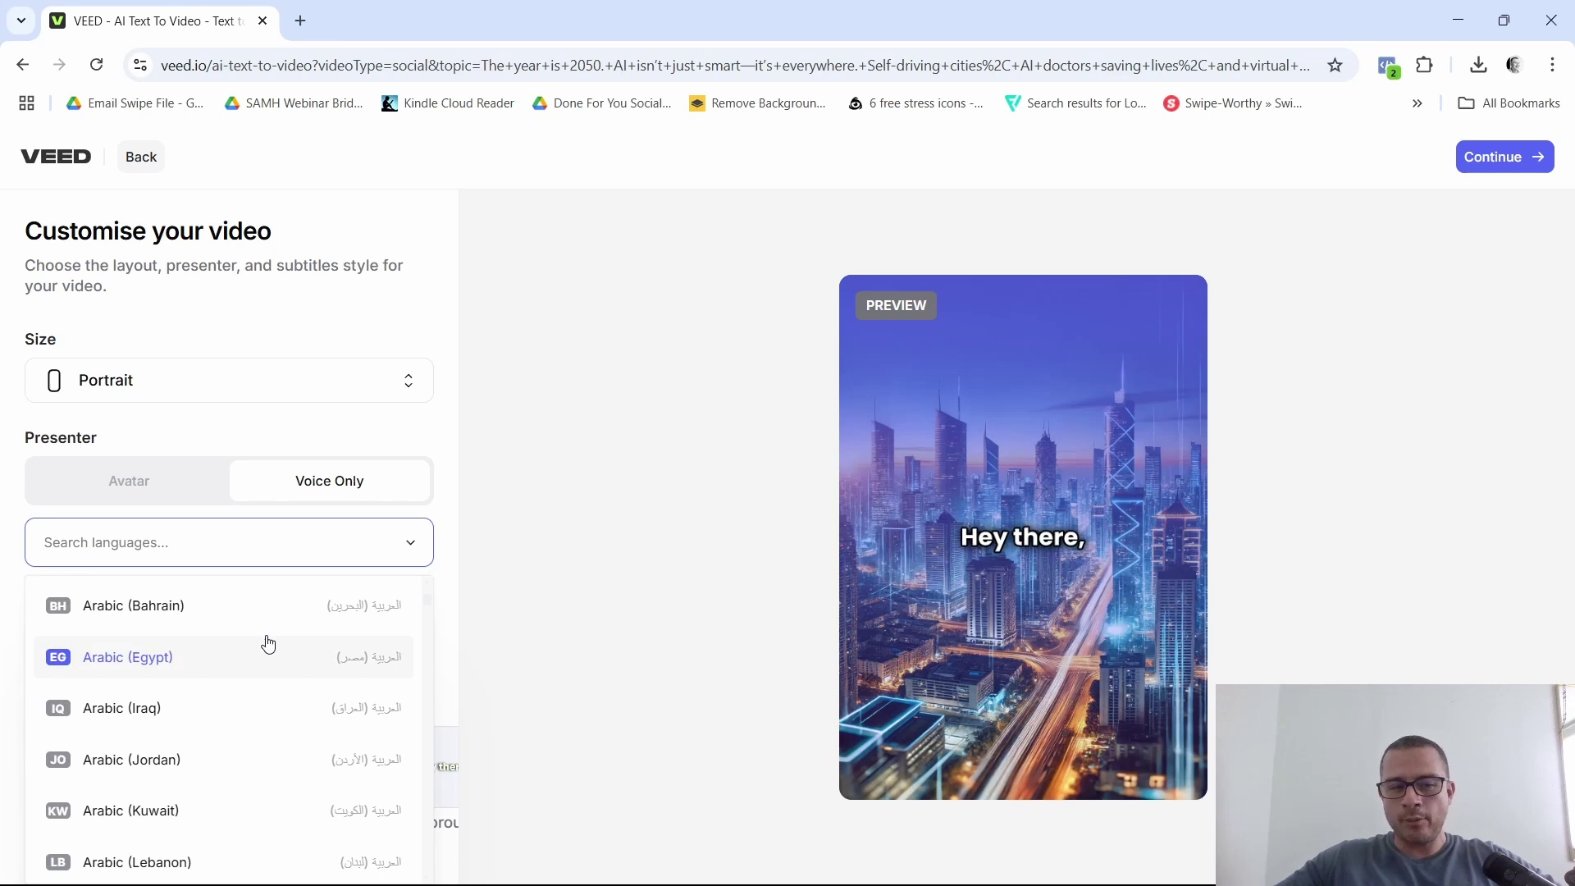
scroll(411, 587, "up", 3)
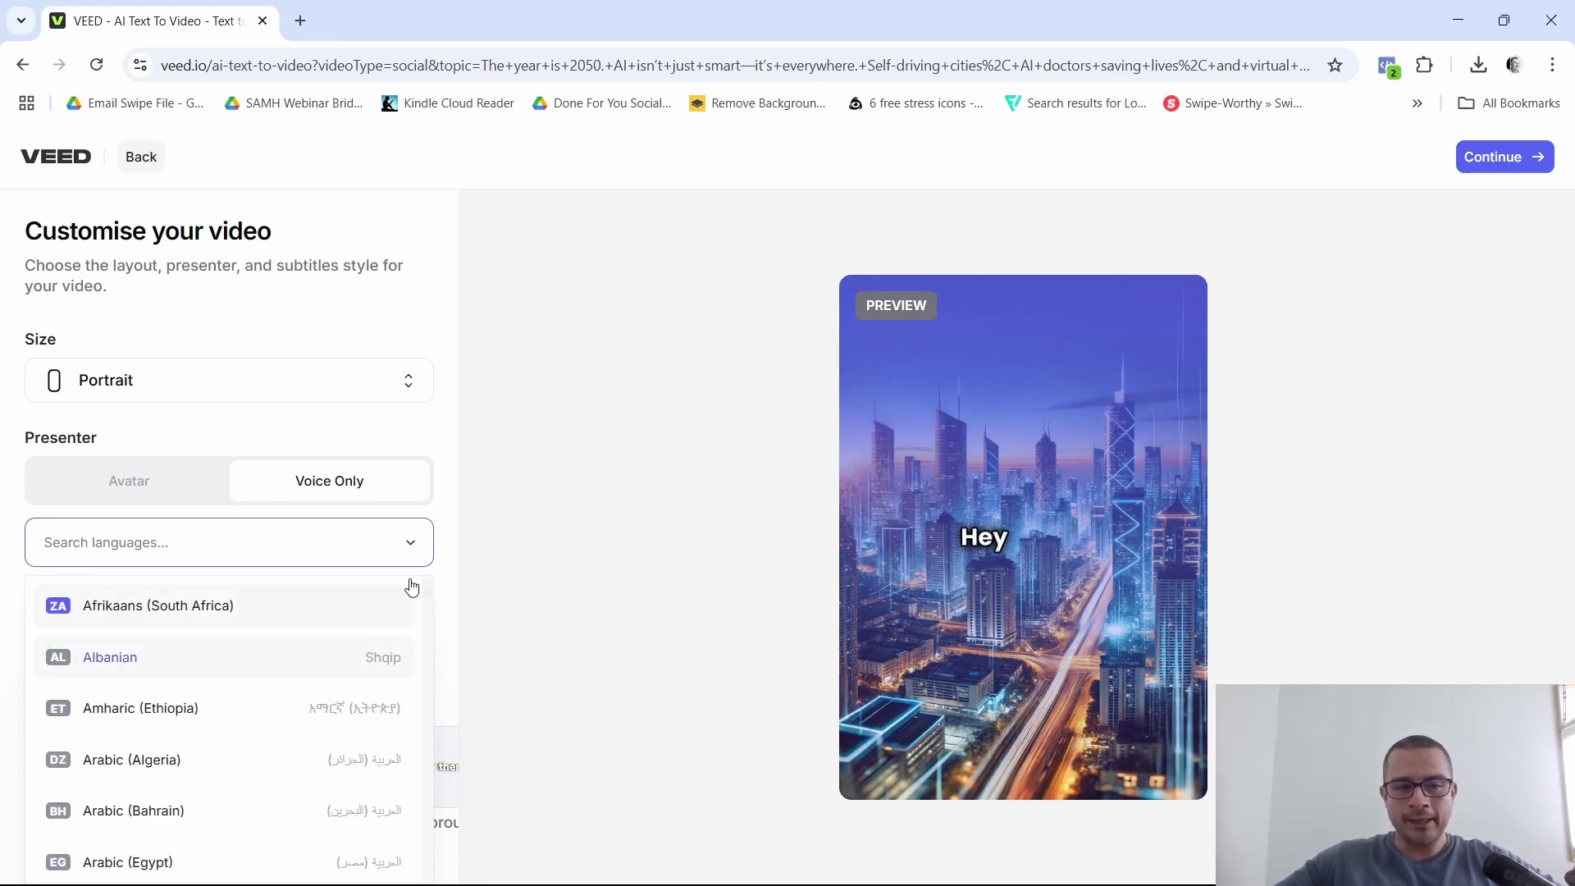
left_click(407, 542)
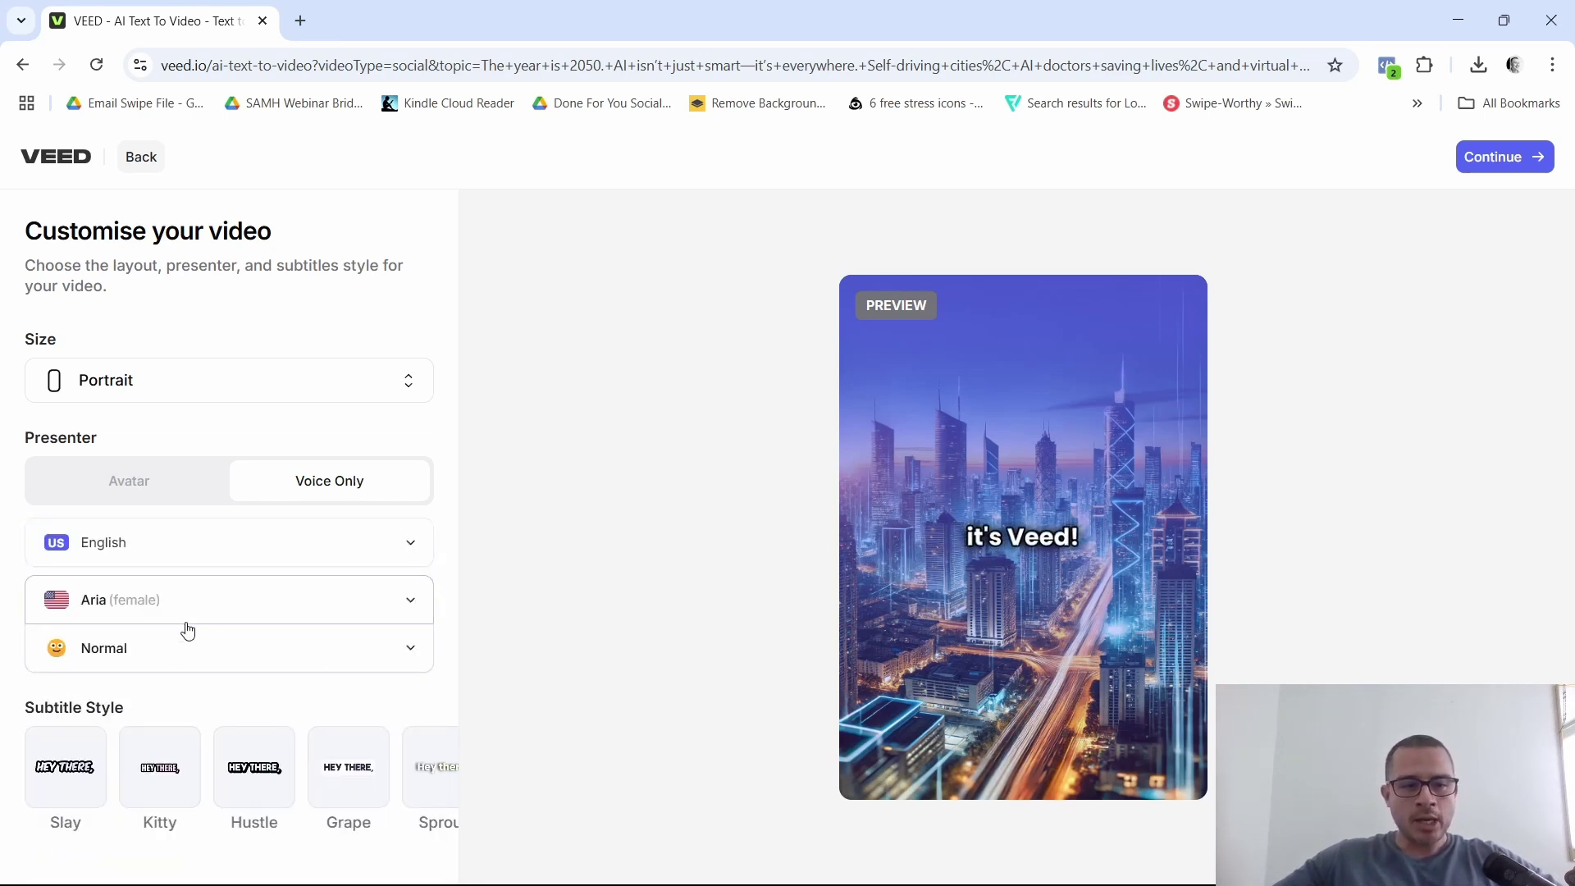
Step: Preview the Jason, Guy and Kai voice samples, then select Kai
left_click(418, 600)
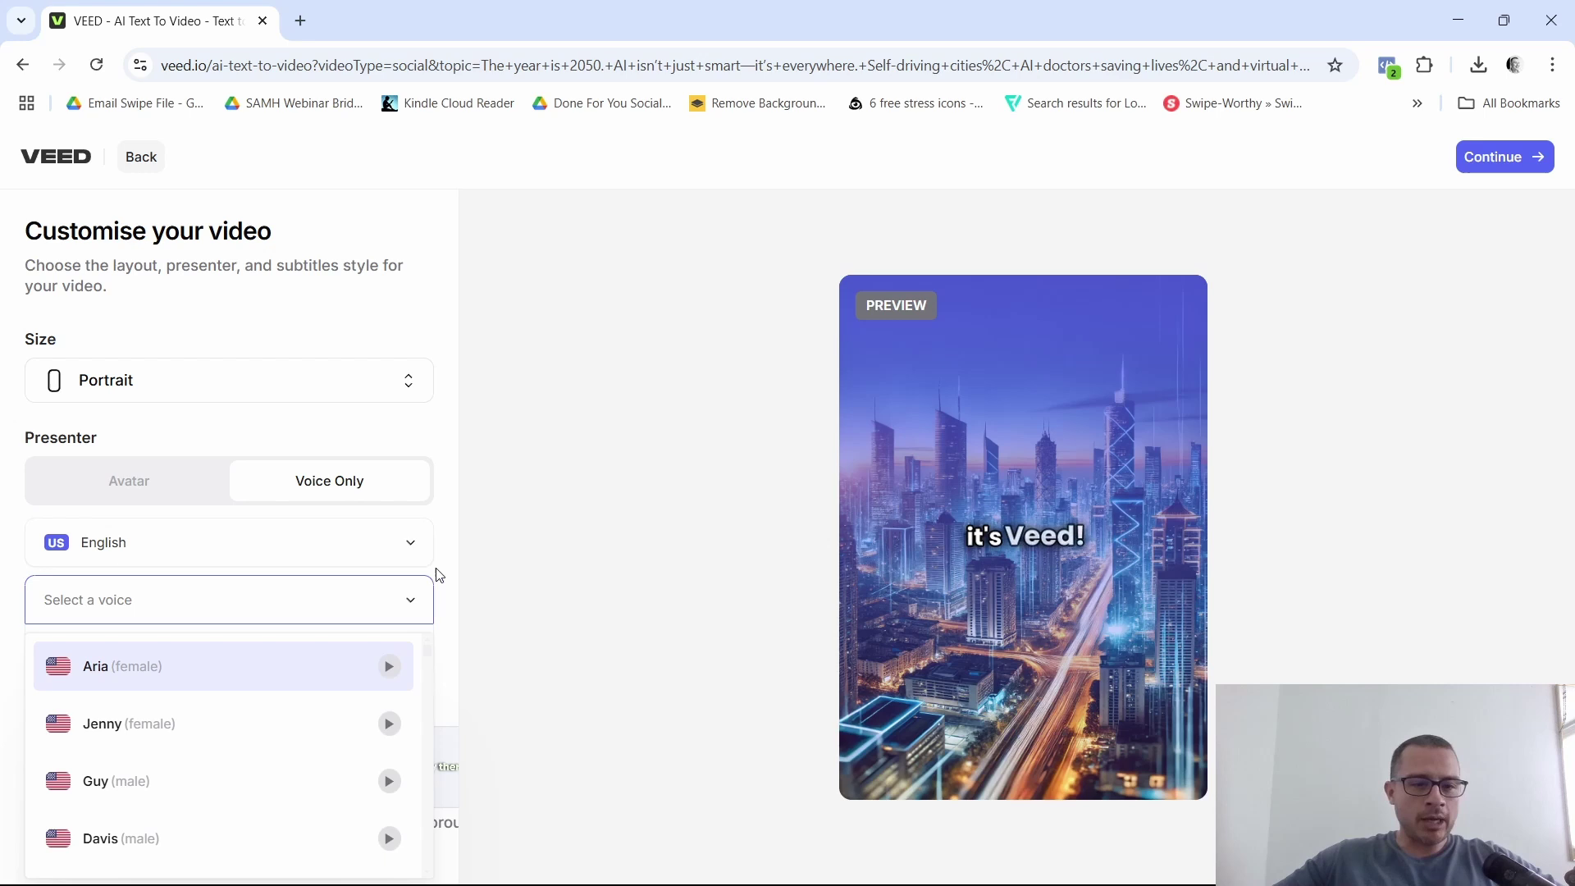
scroll(261, 709, "down", 3)
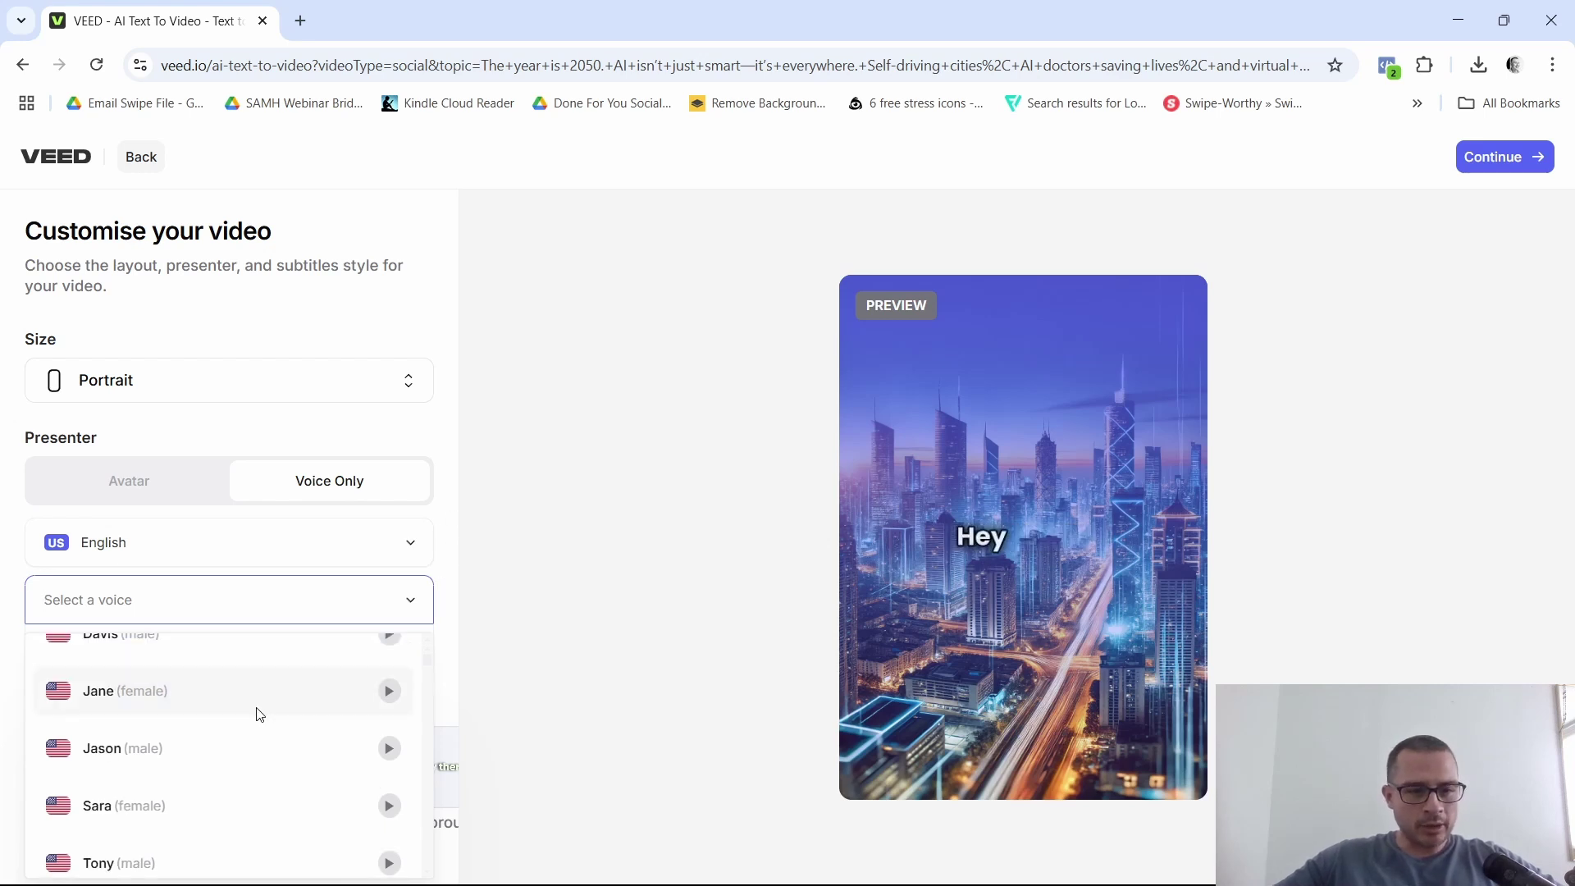
left_click(387, 747)
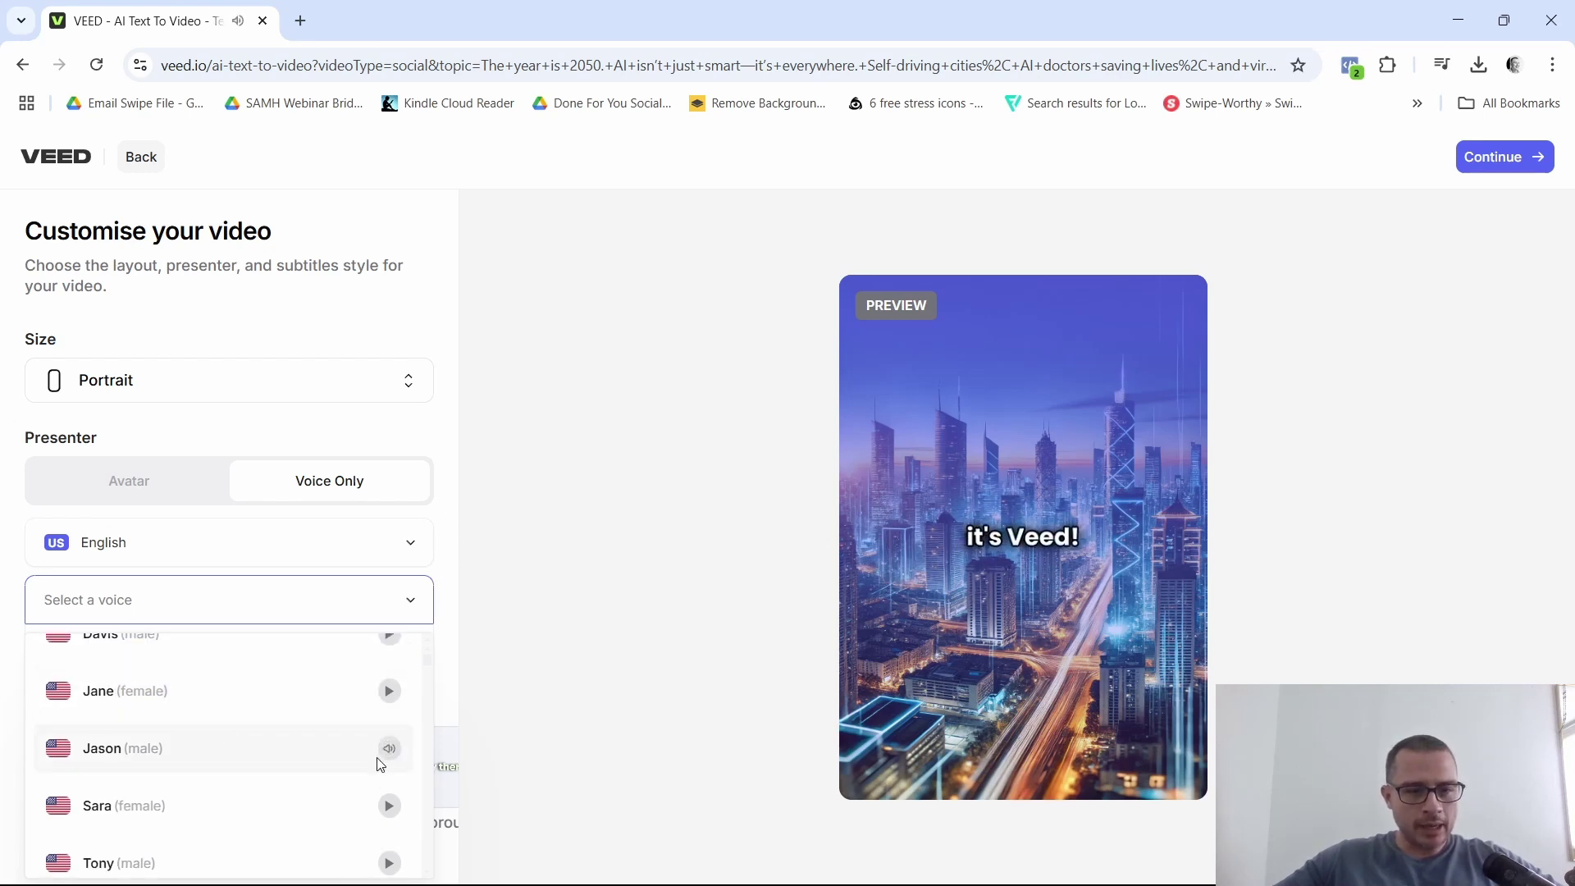
scroll(375, 762, "up", 2)
left_click(390, 679)
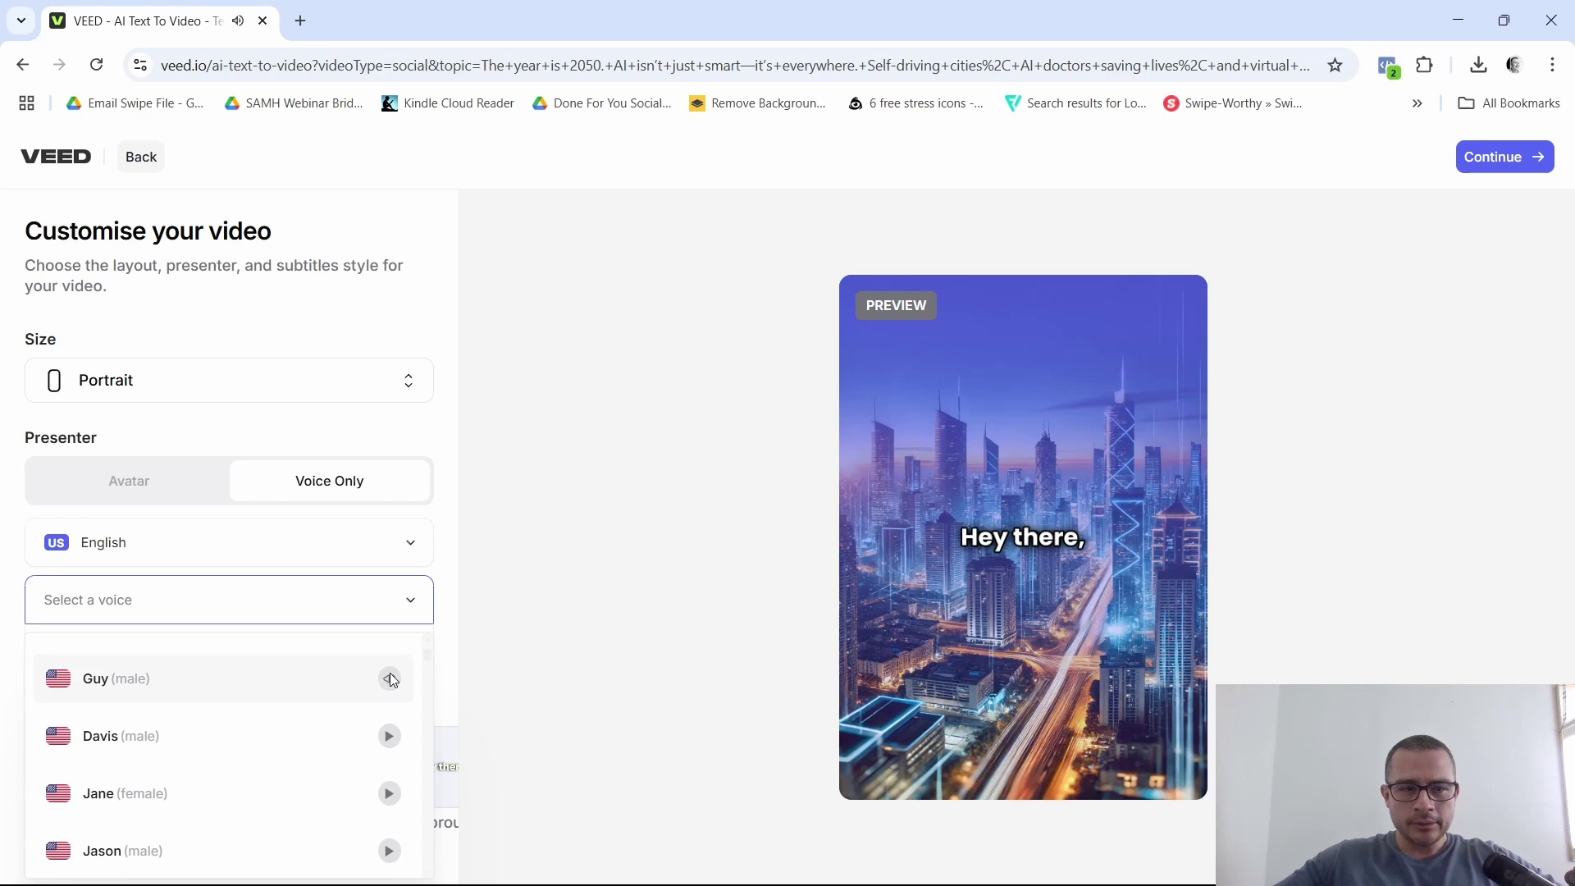
scroll(369, 721, "down", 2)
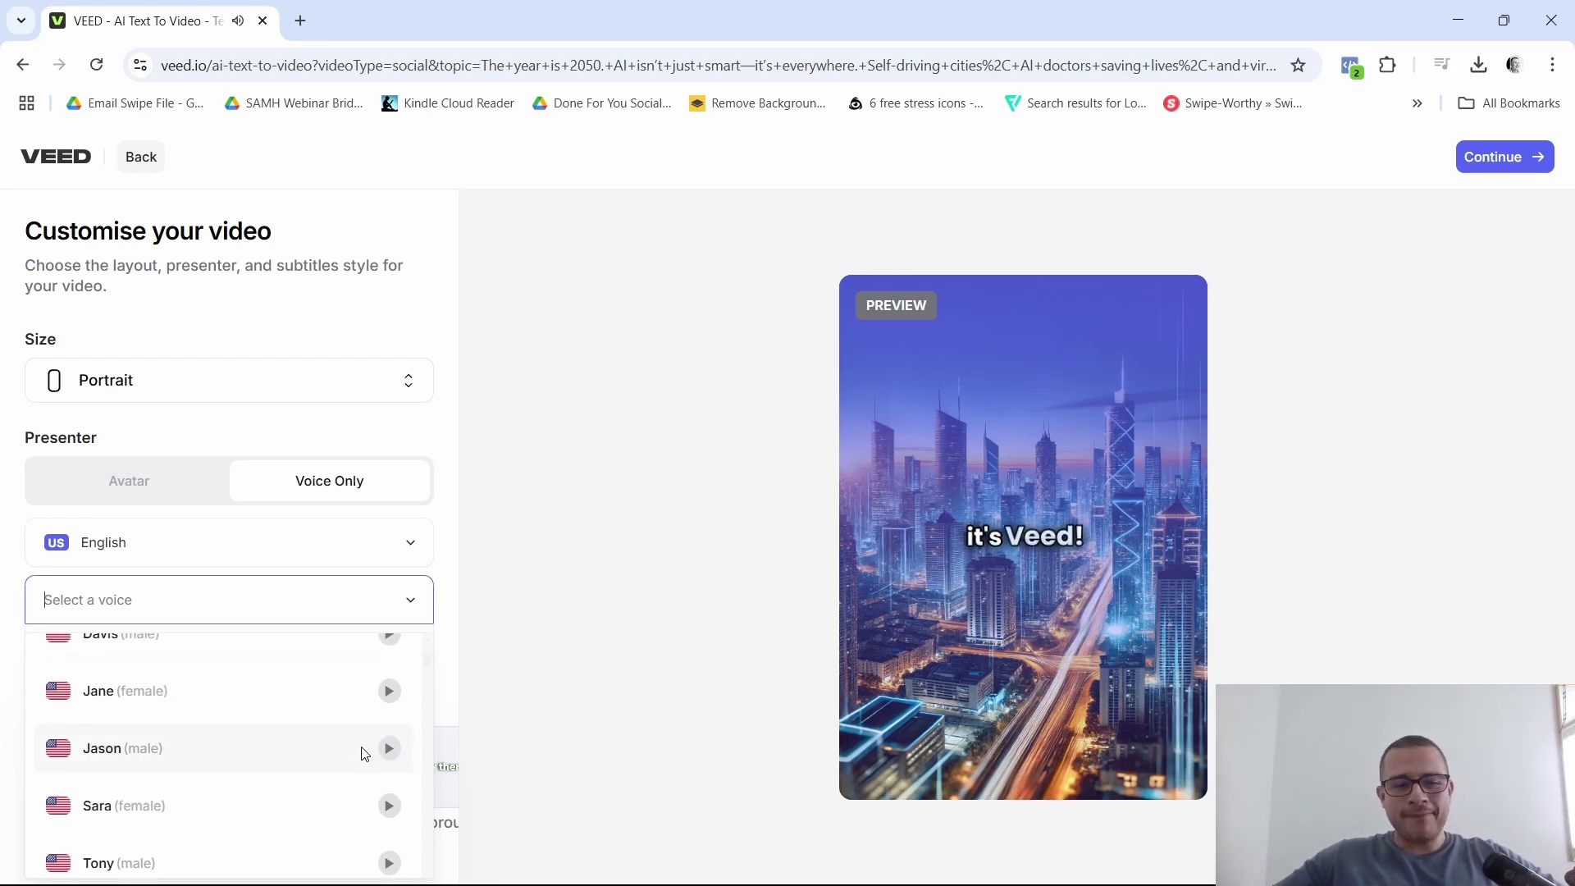
scroll(246, 763, "up", 3)
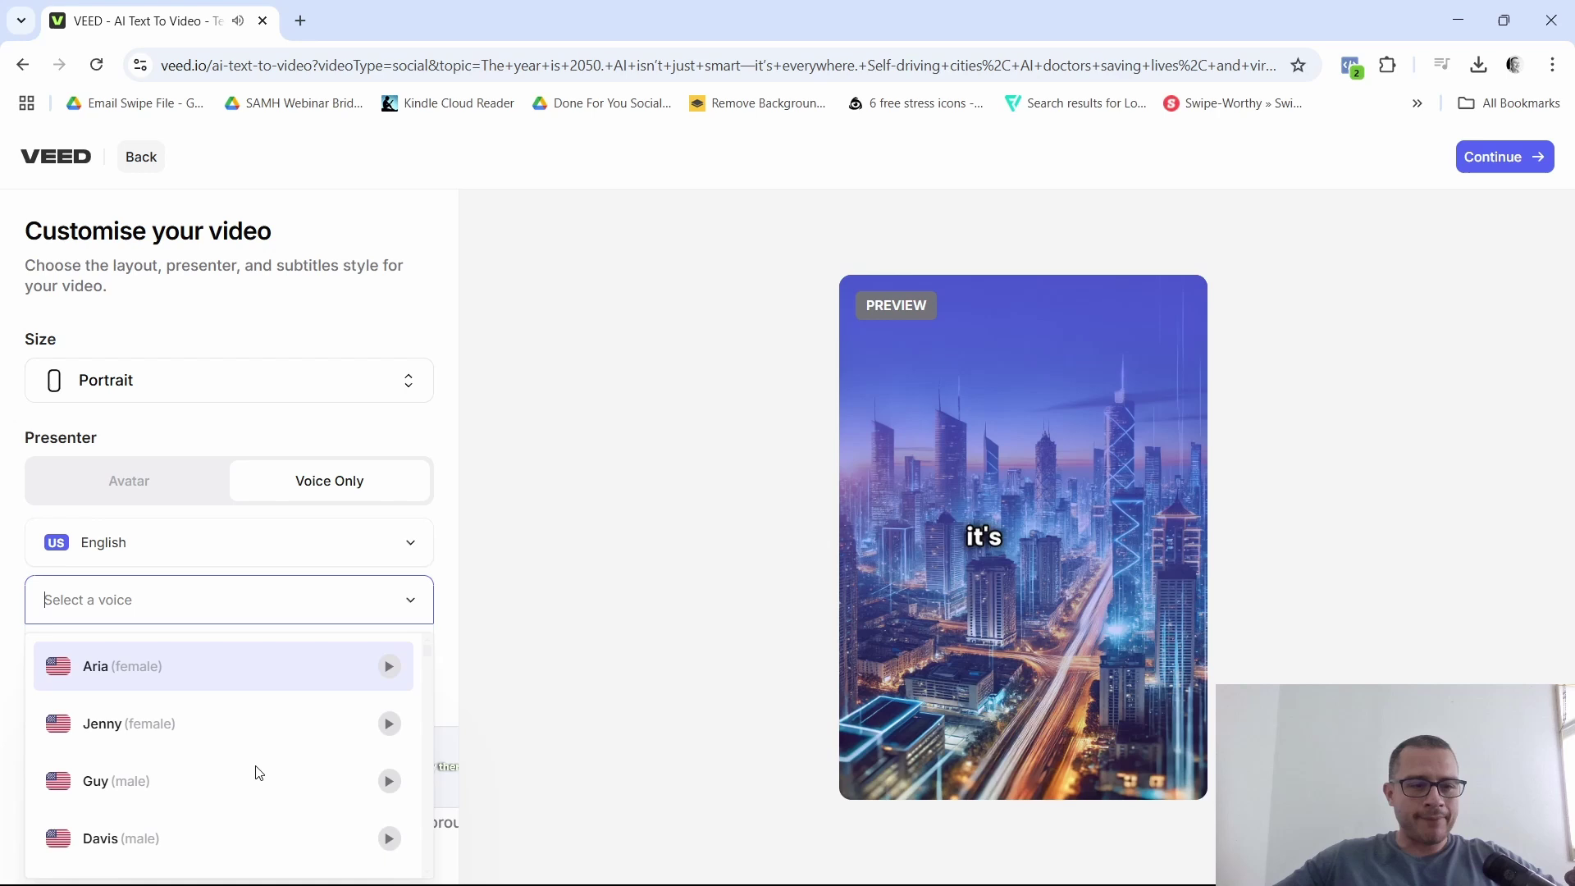
scroll(261, 773, "down", 5)
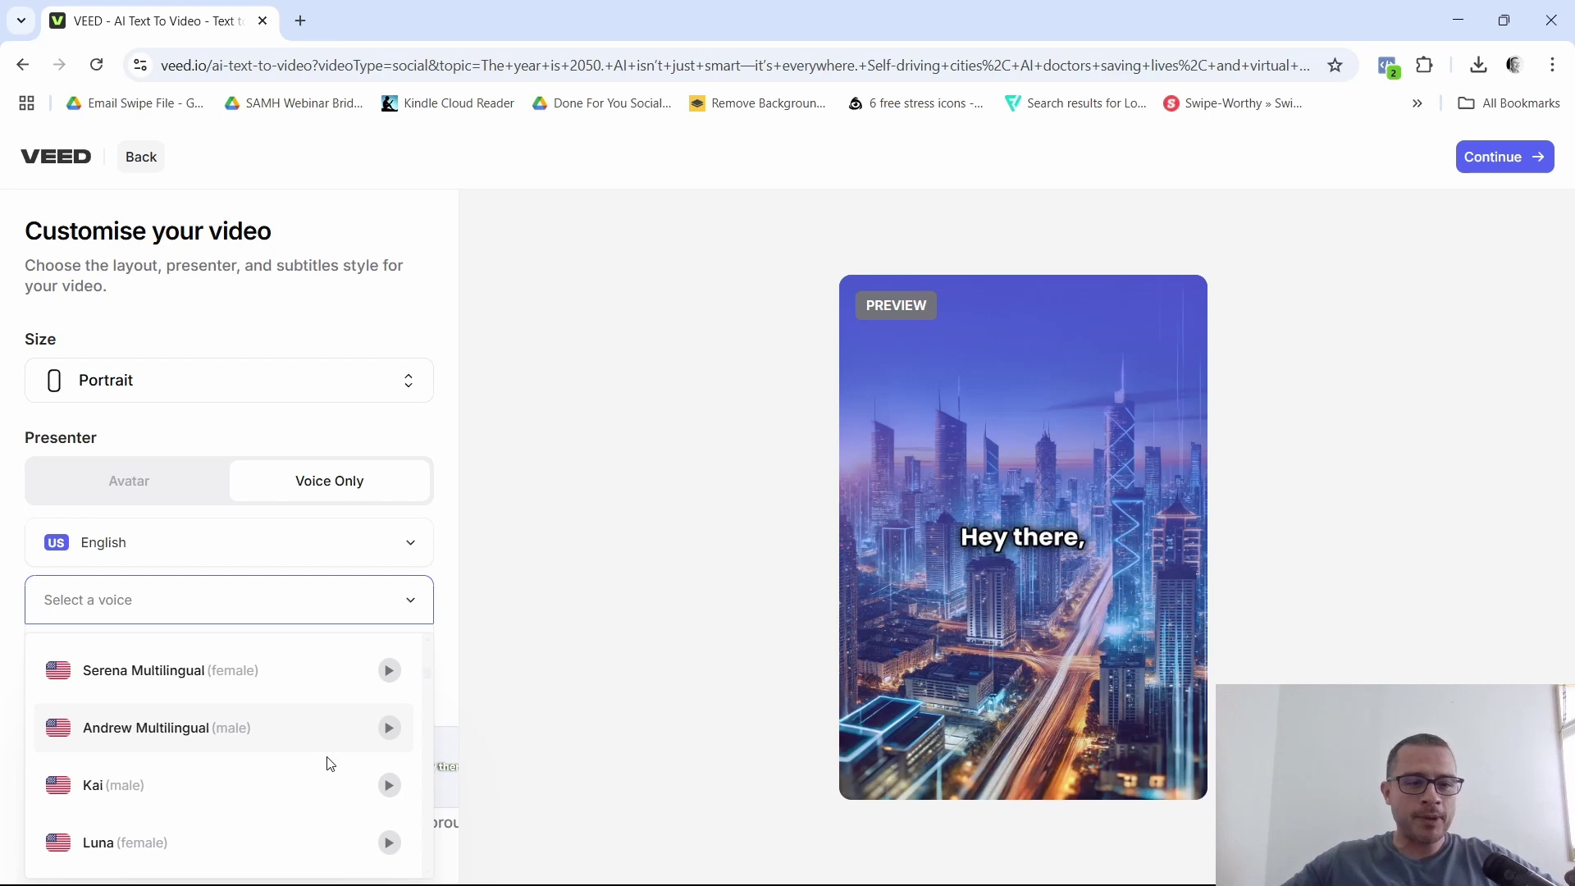
scroll(326, 833, "down", 3)
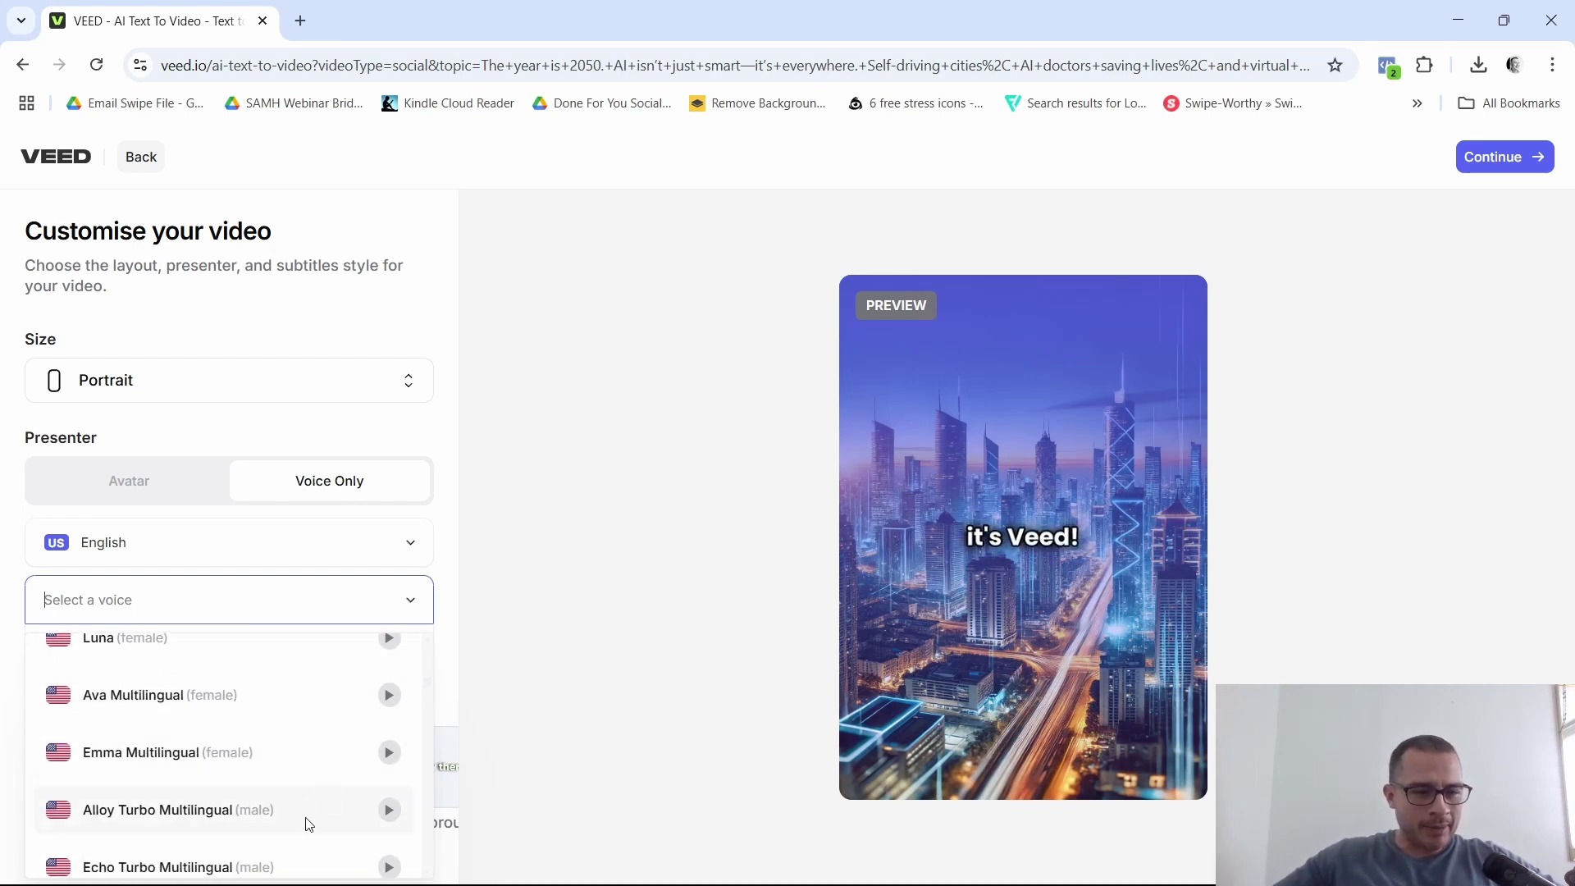
scroll(271, 828, "up", 3)
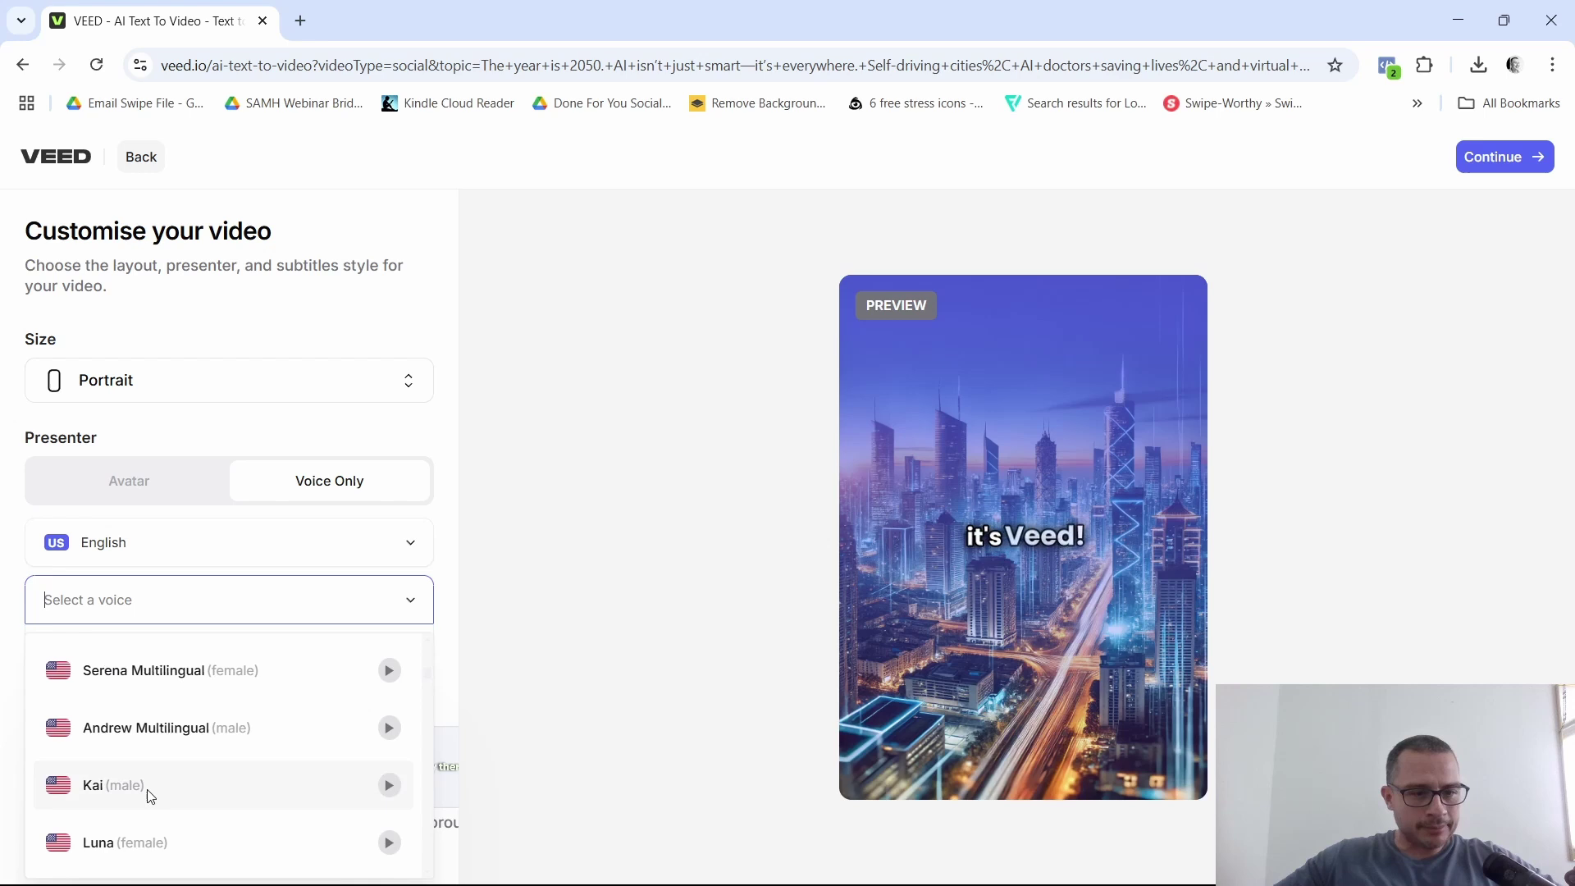
left_click(390, 787)
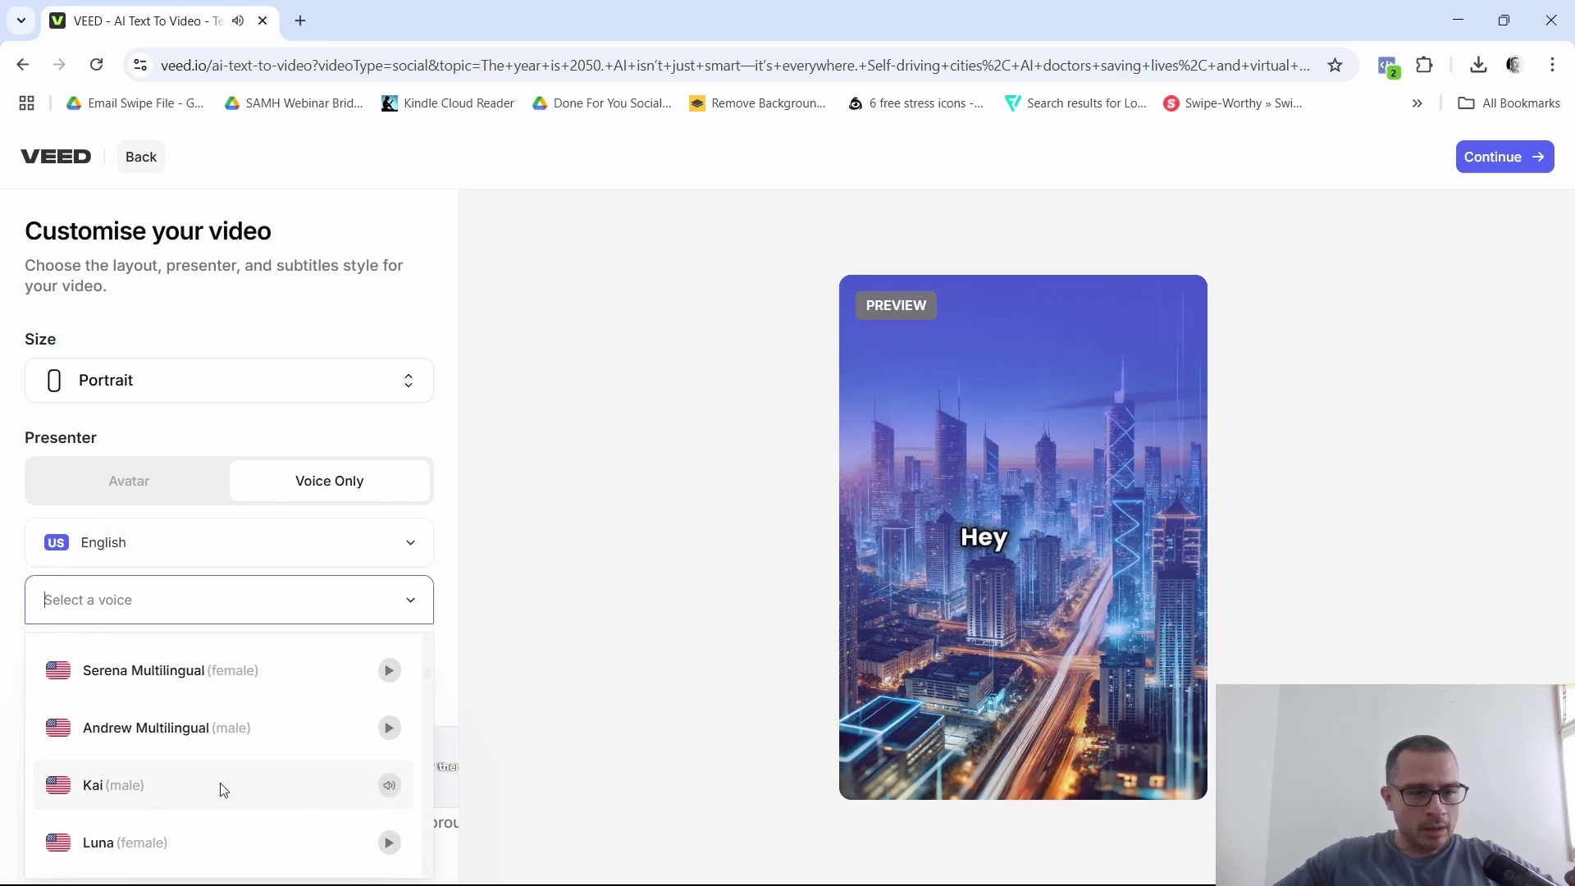
left_click(222, 789)
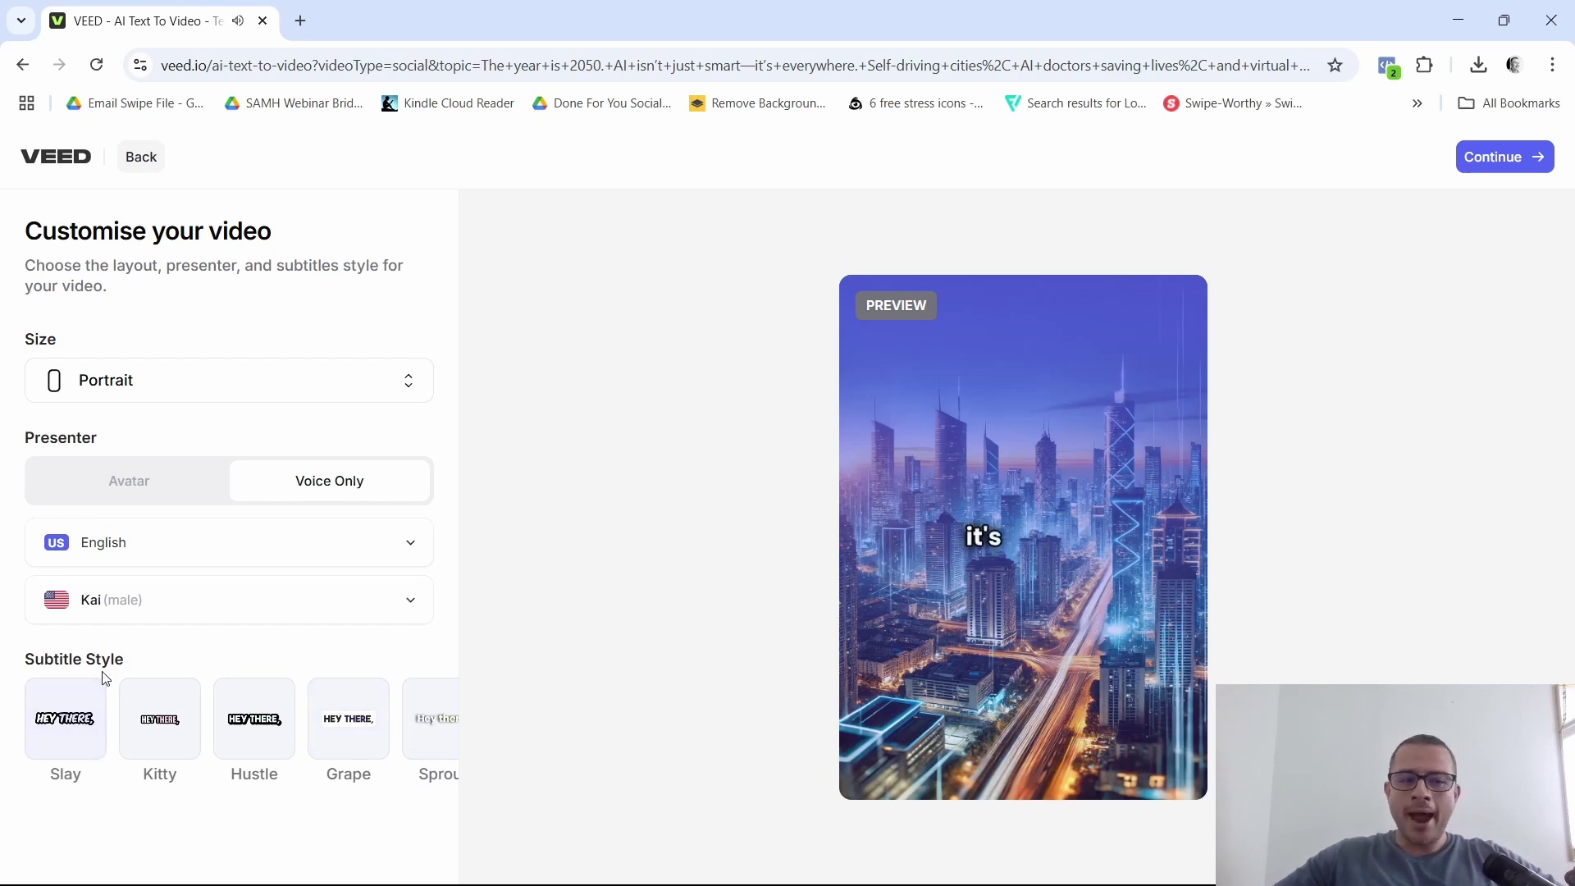
Step: Apply the Slay subtitle style after trying Kitty, and continue to the script
left_click(158, 704)
left_click(65, 739)
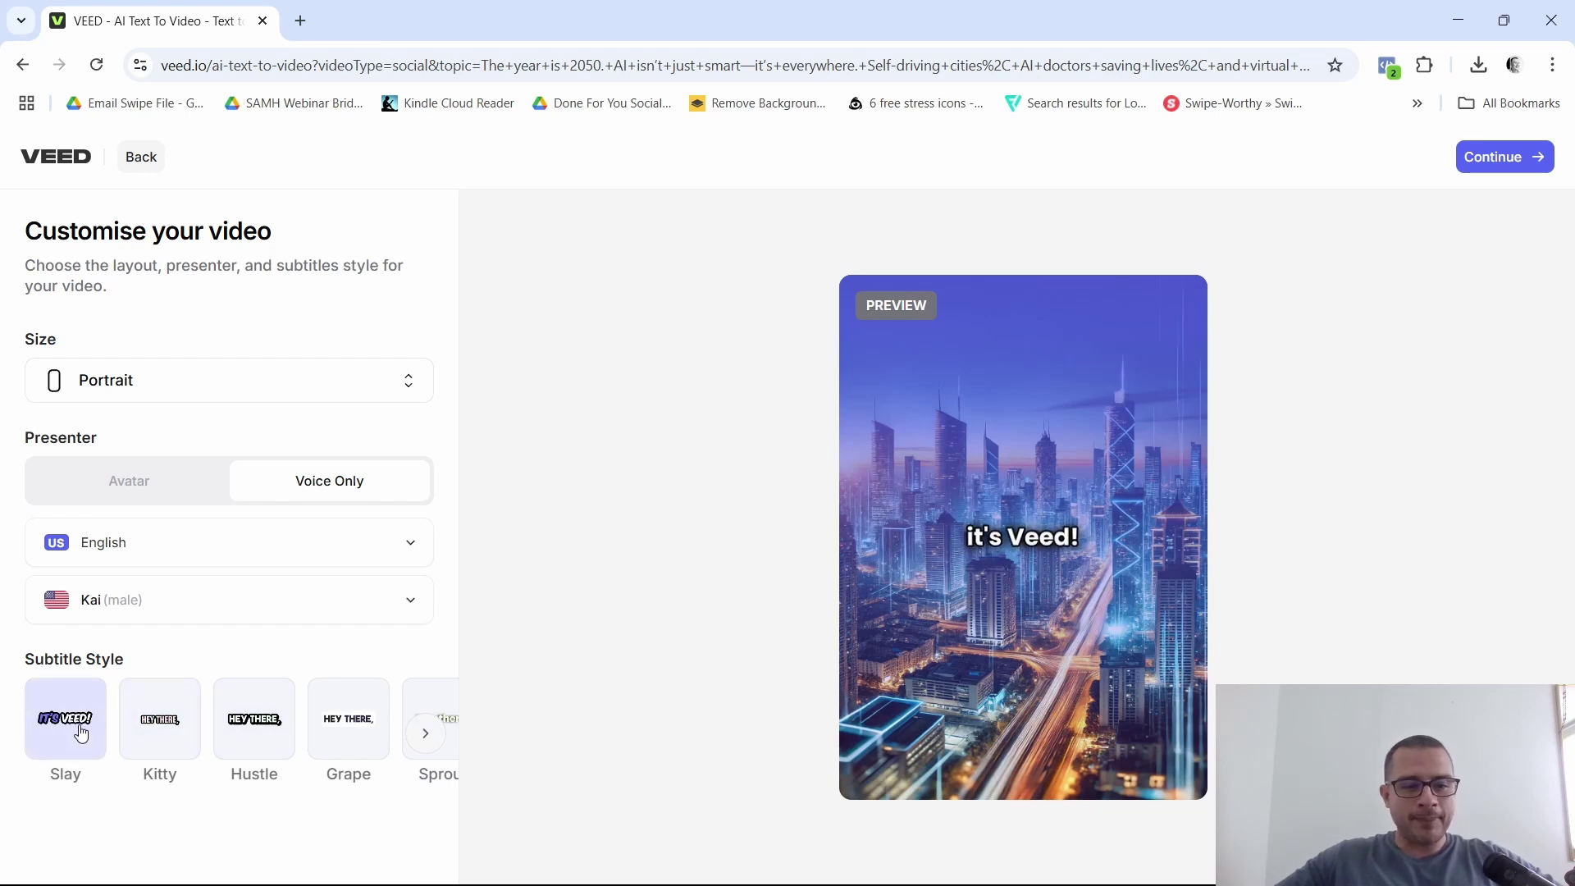
left_click(81, 733)
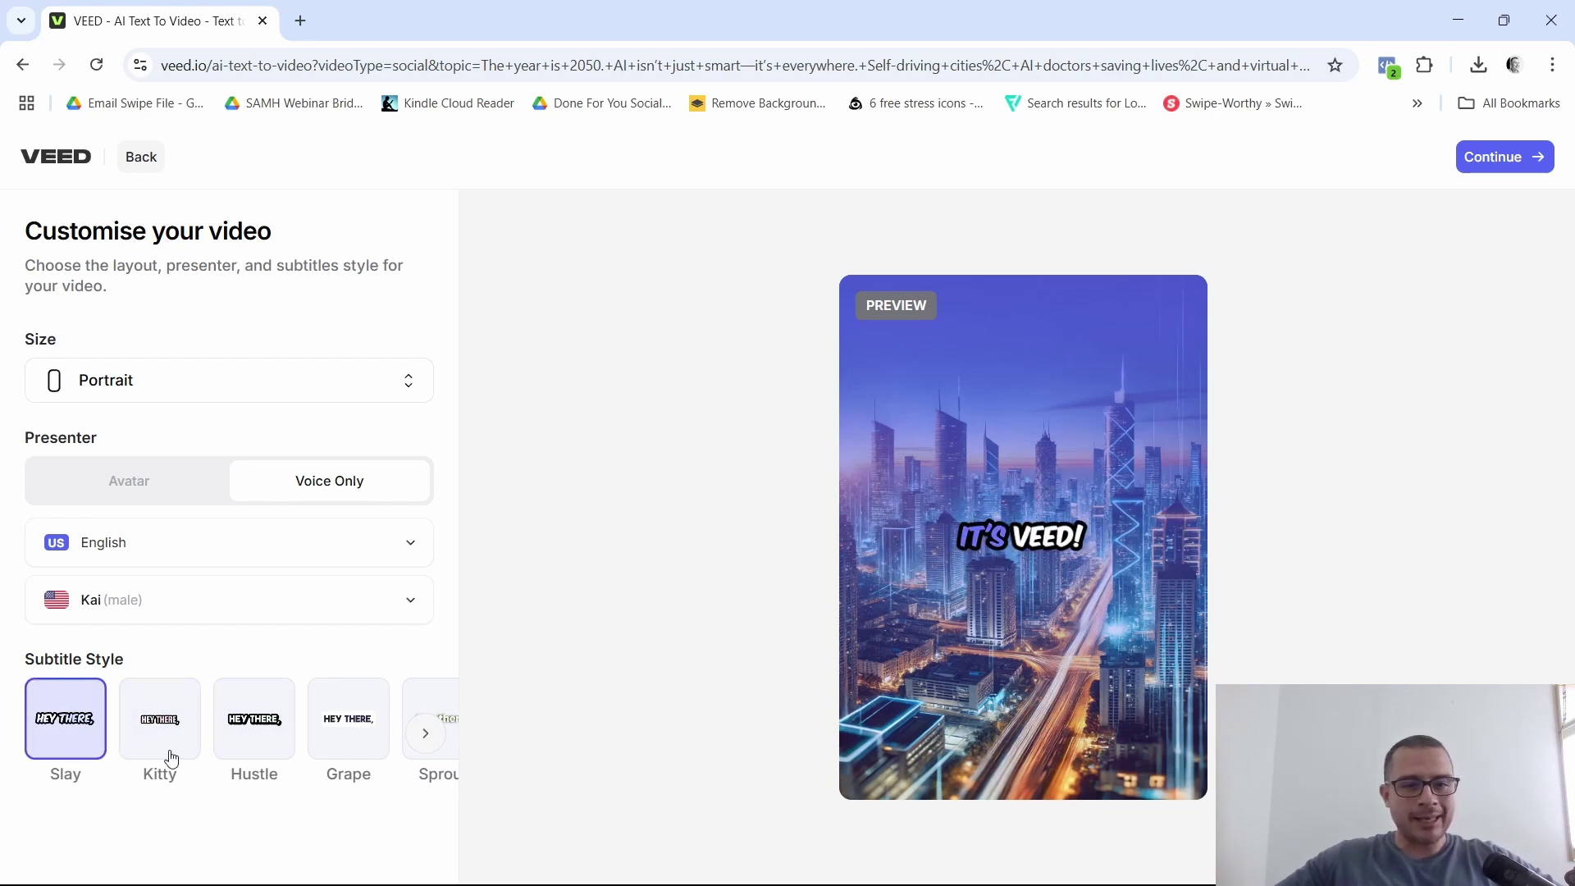
left_click(1516, 157)
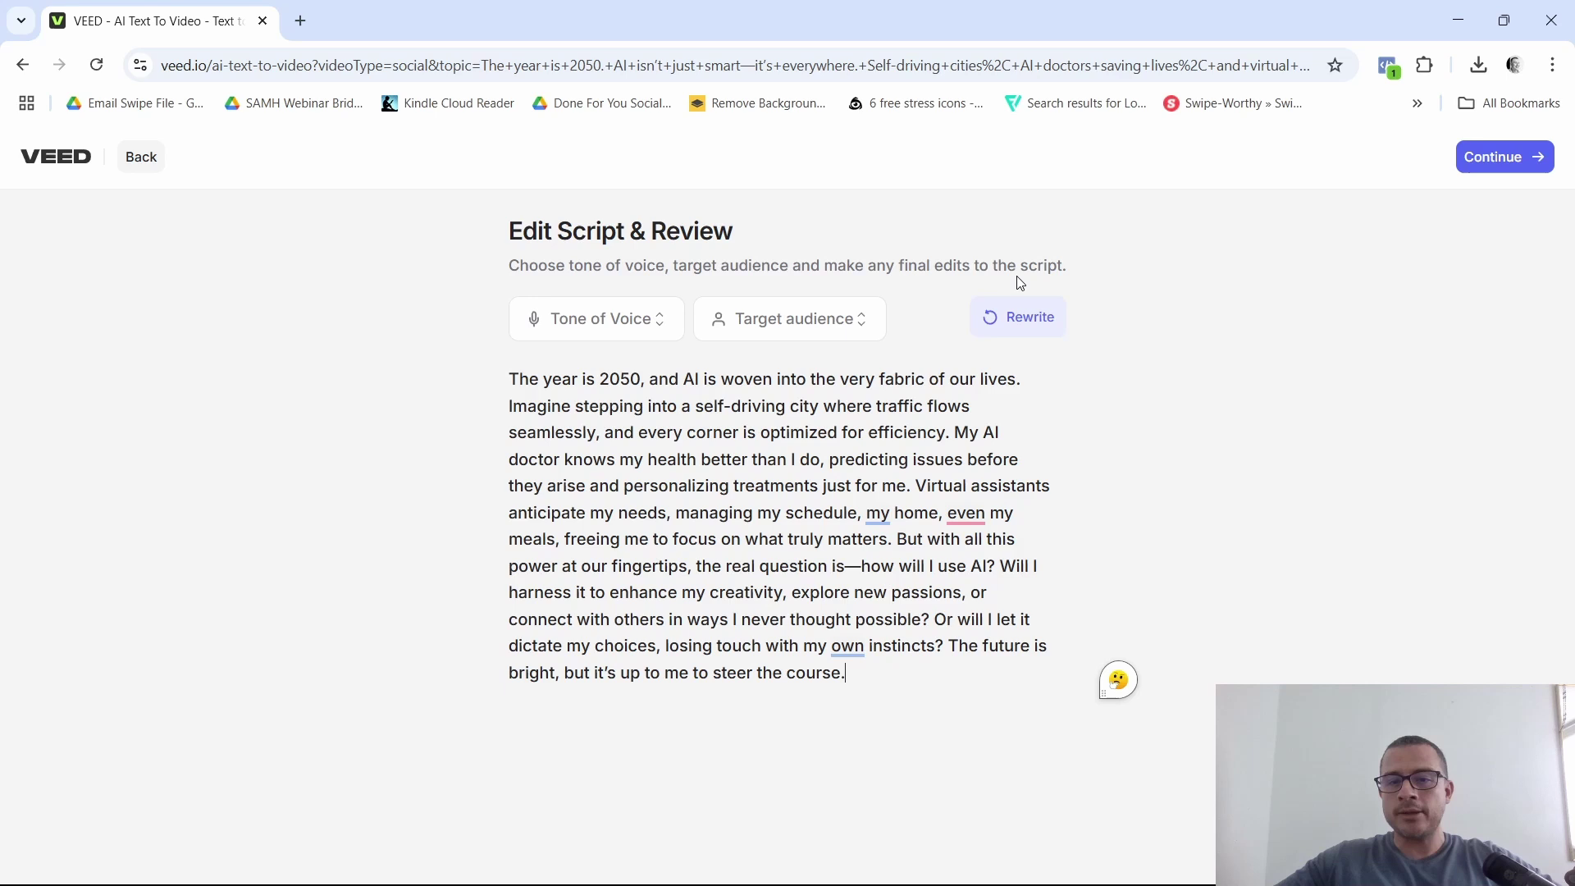
Step: Review the 2050 script and Target audience unchanged, then generate the video
left_click_drag(882, 696, 748, 619)
left_click(1102, 520)
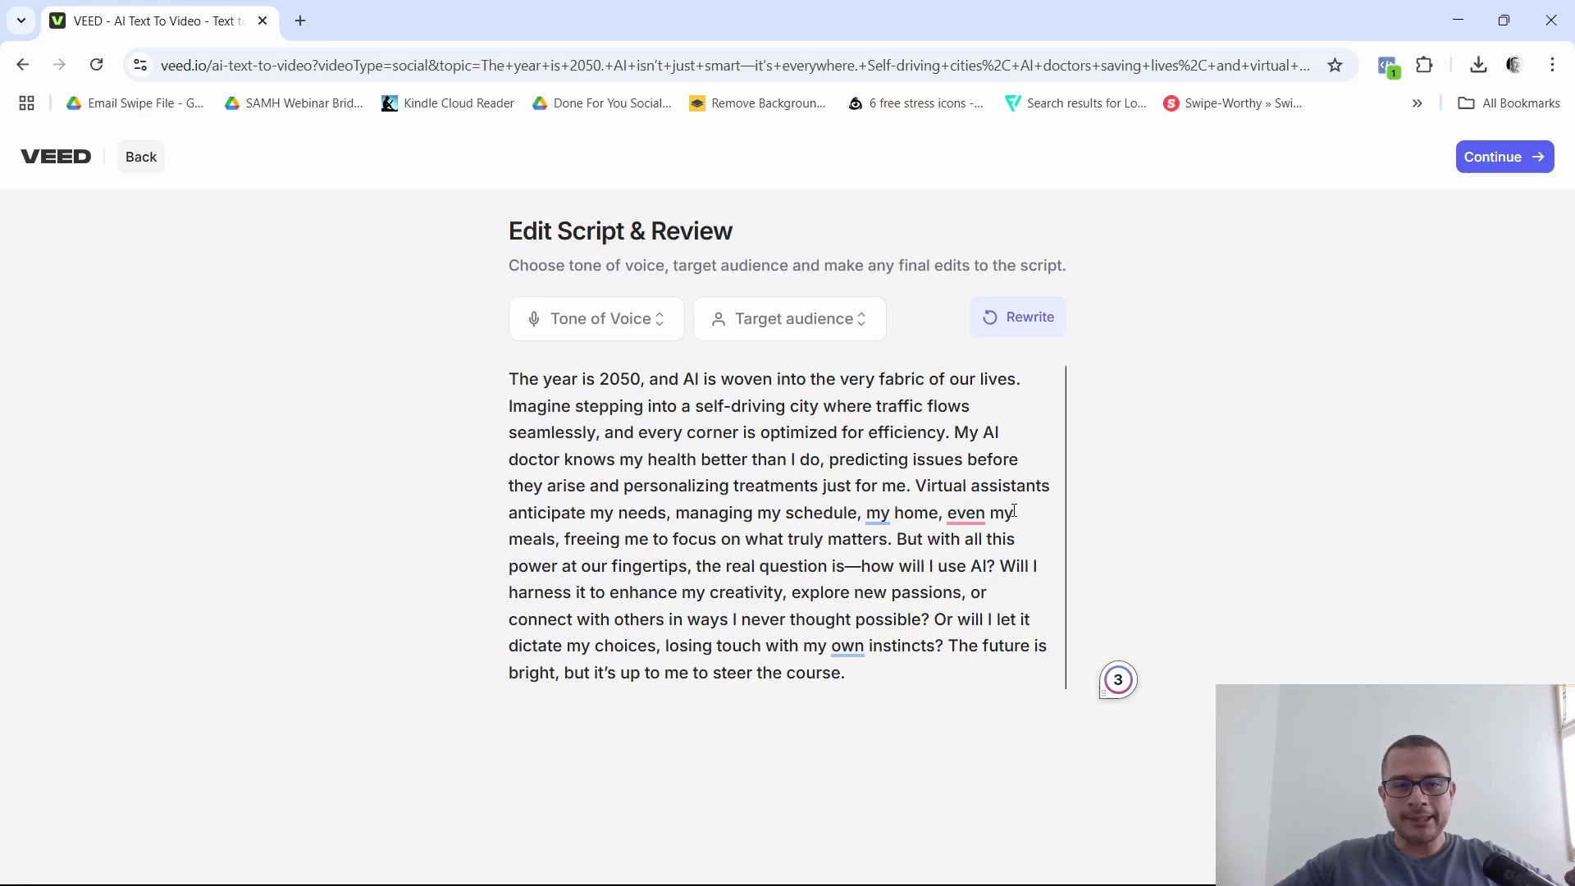
left_click(671, 318)
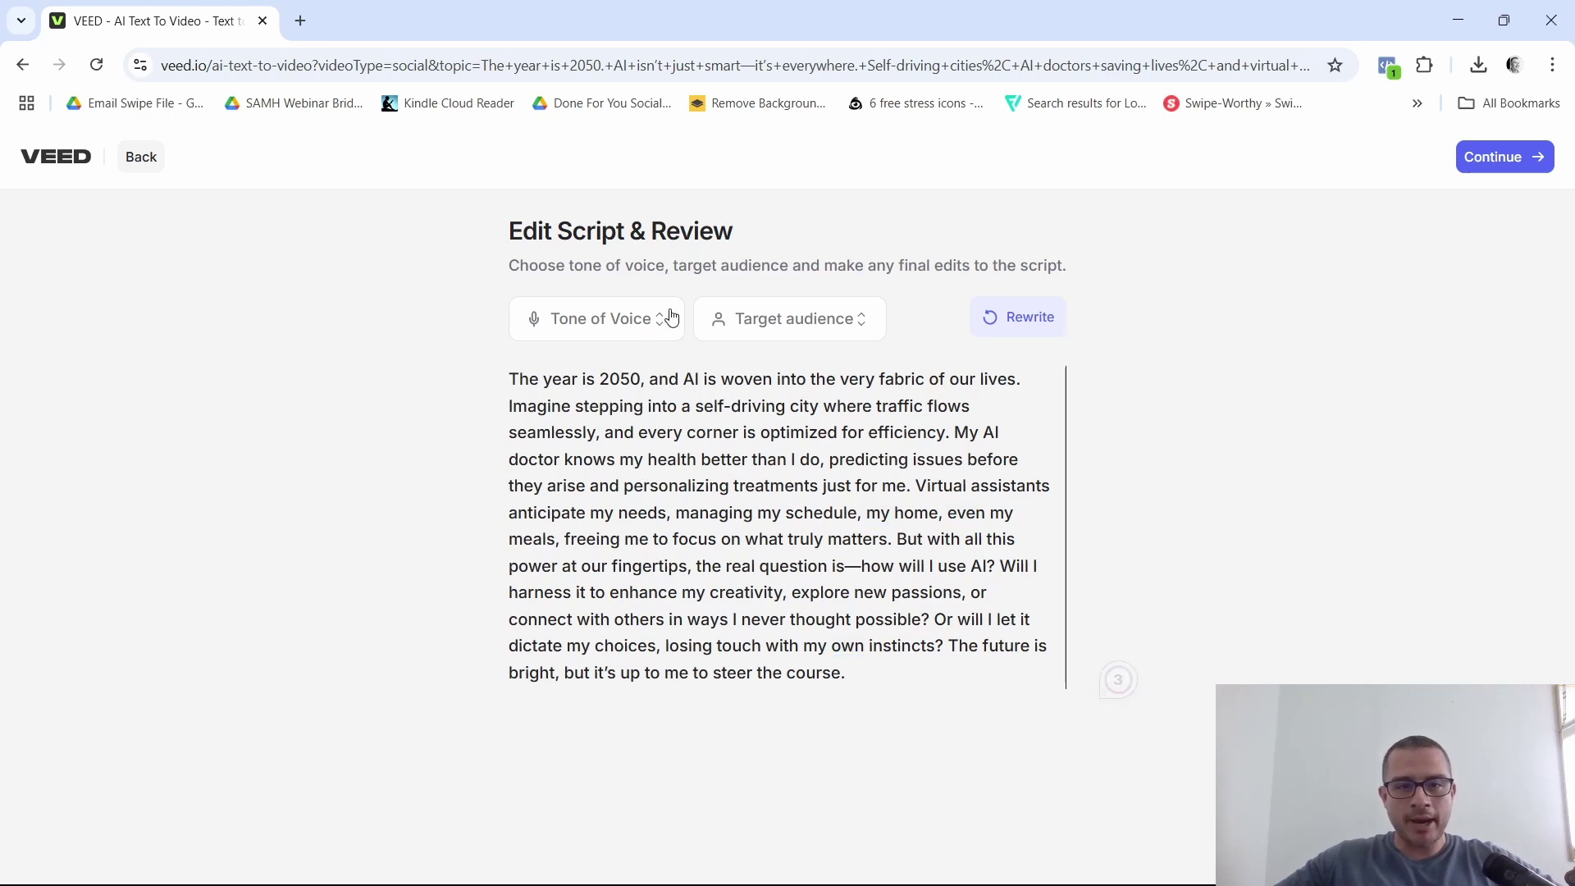
left_click(850, 321)
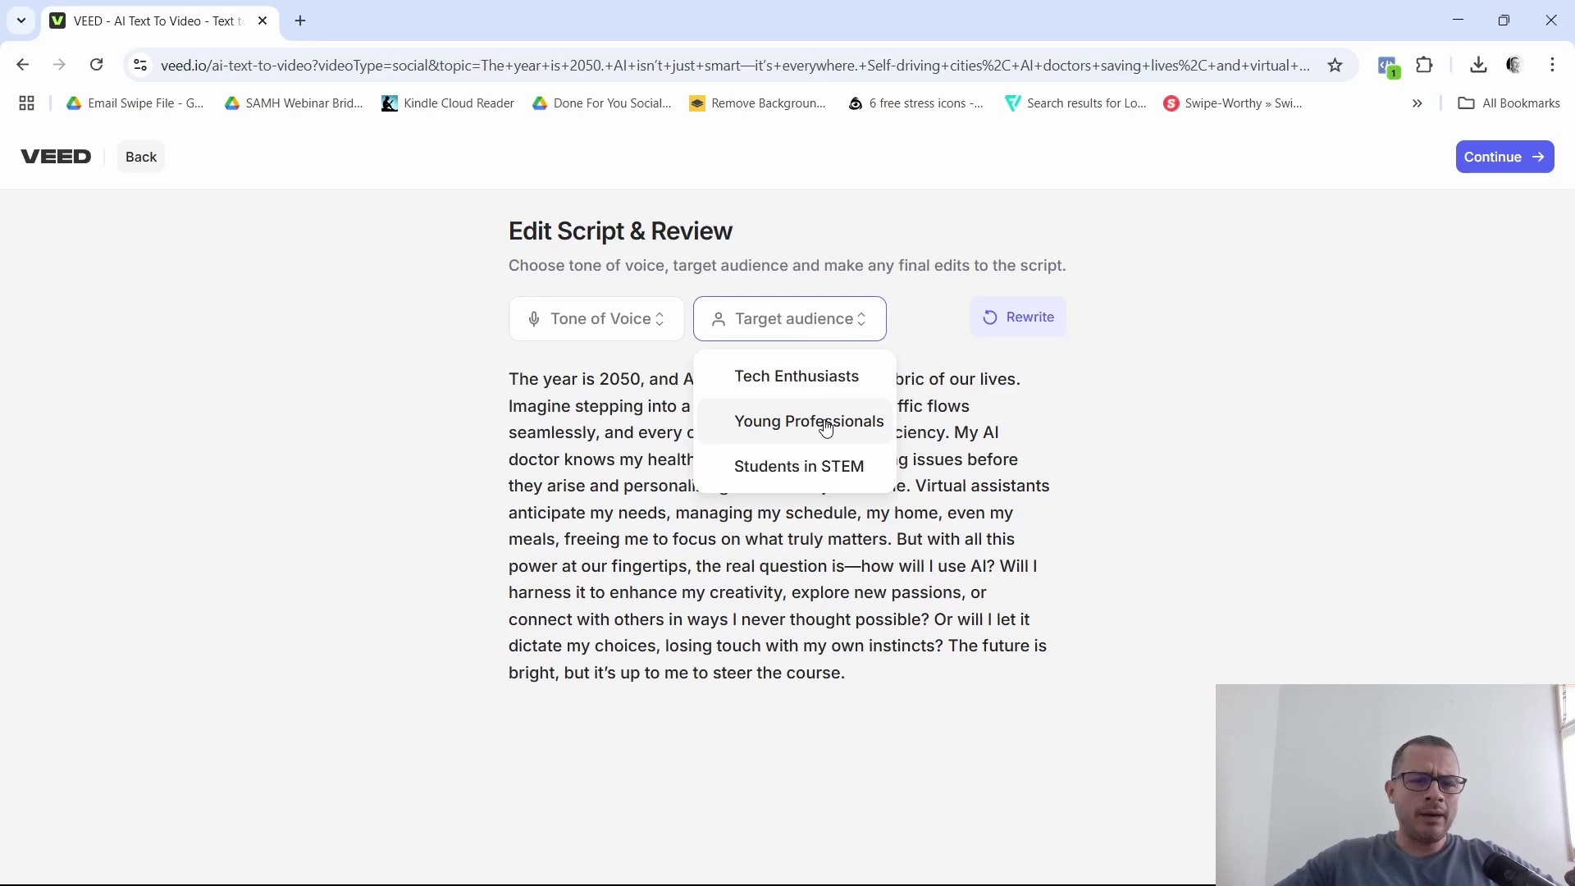
left_click(831, 329)
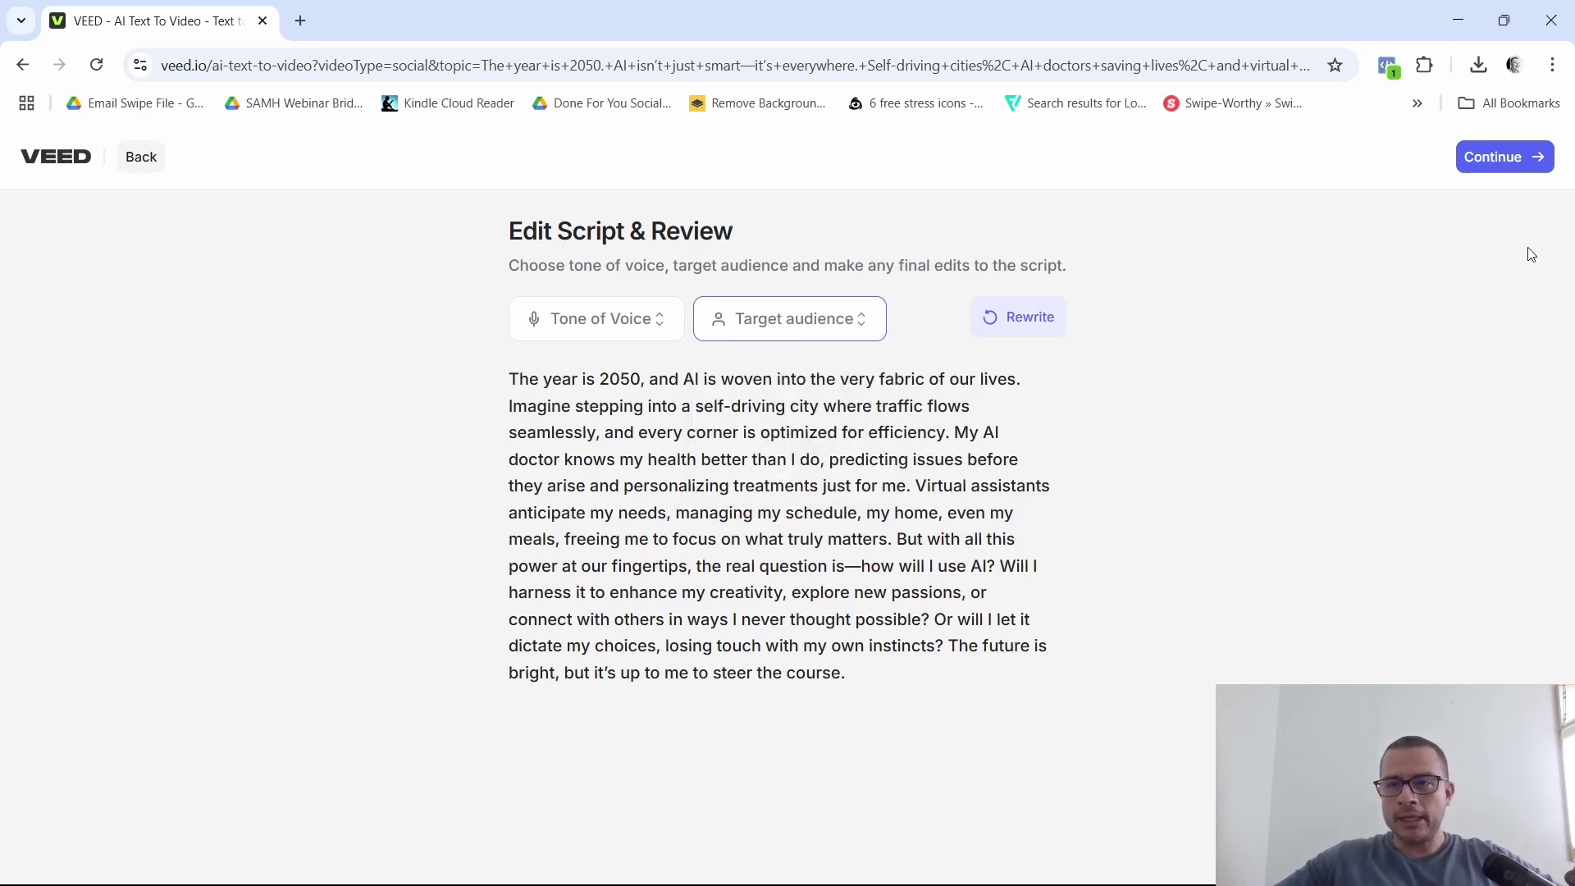
left_click(1502, 156)
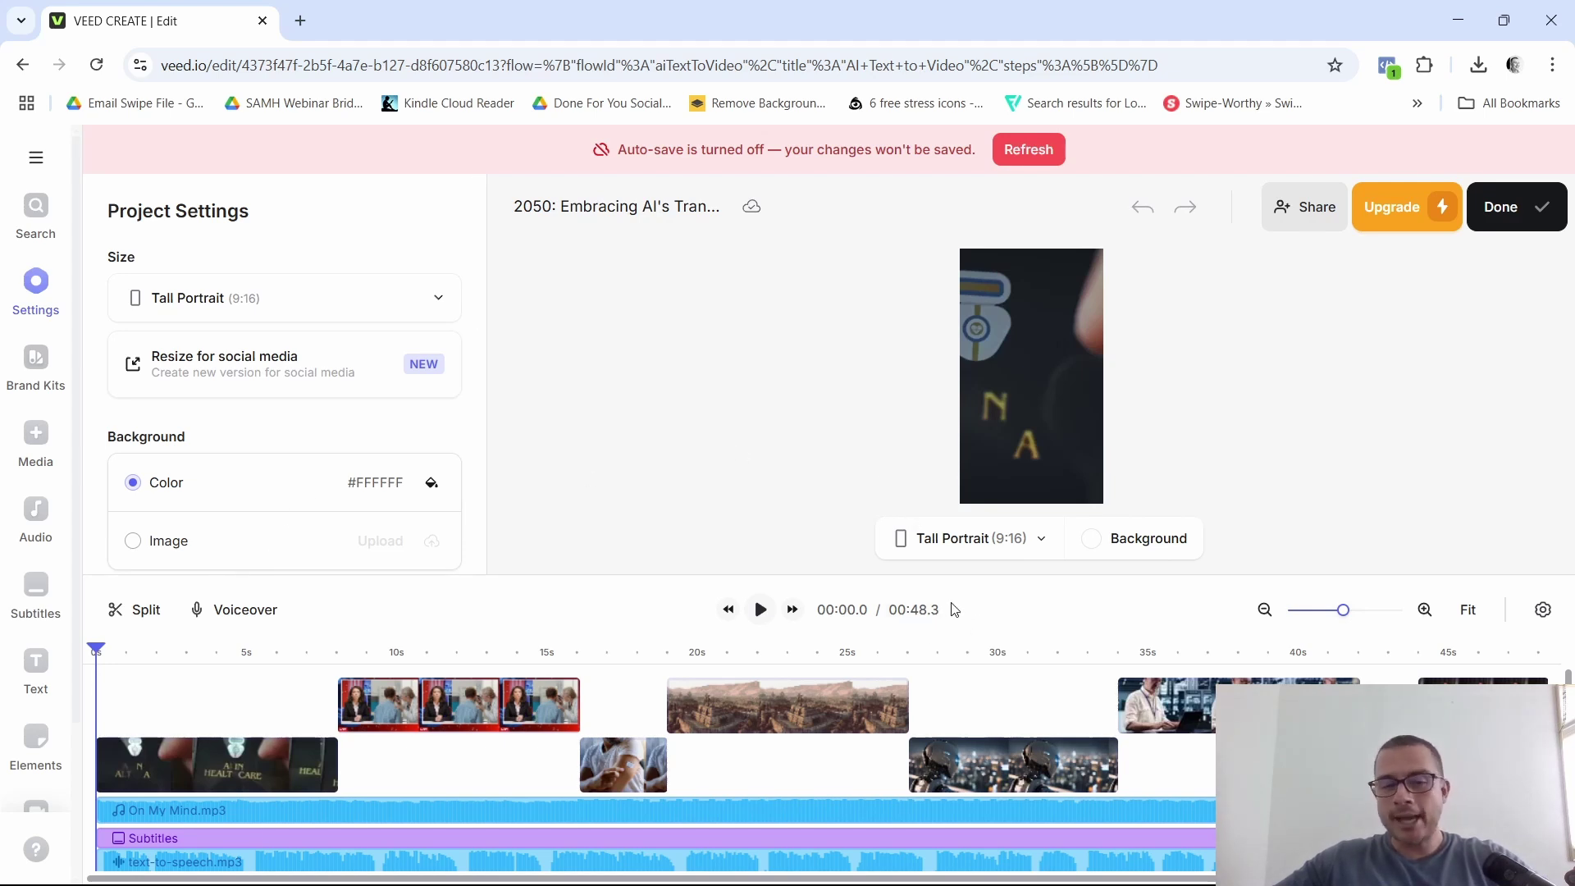
Step: Play the generated 48.3-second 2050 video through to the end
key("space")
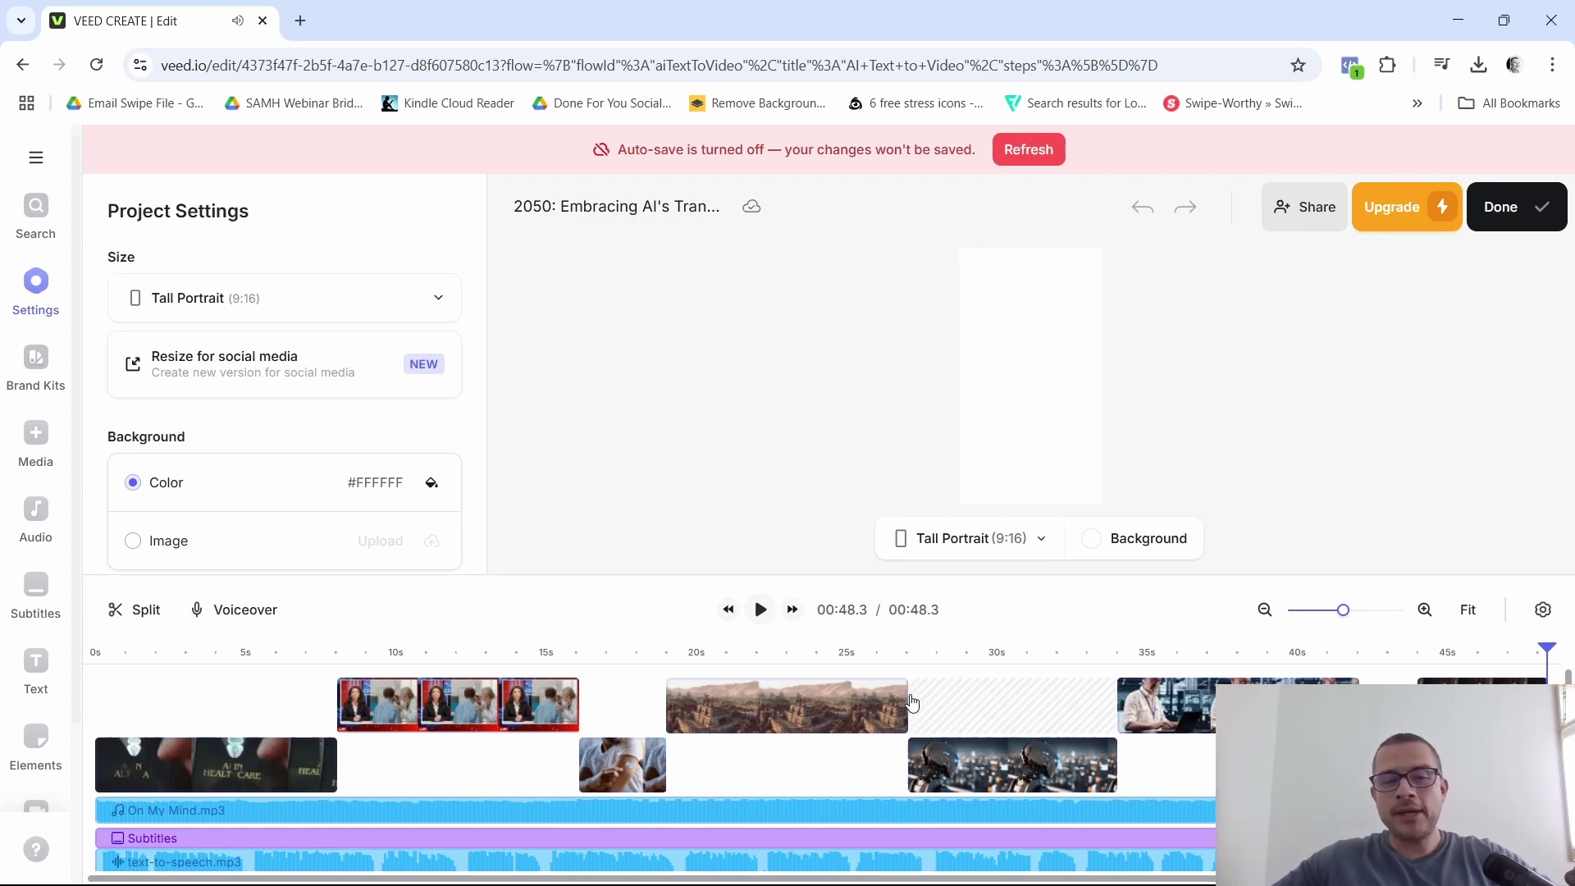
Step: Select timeline clips until the futuristic city clip's Edit Video settings show (0:19–0:27, 1x)
left_click(849, 726)
left_click(506, 703)
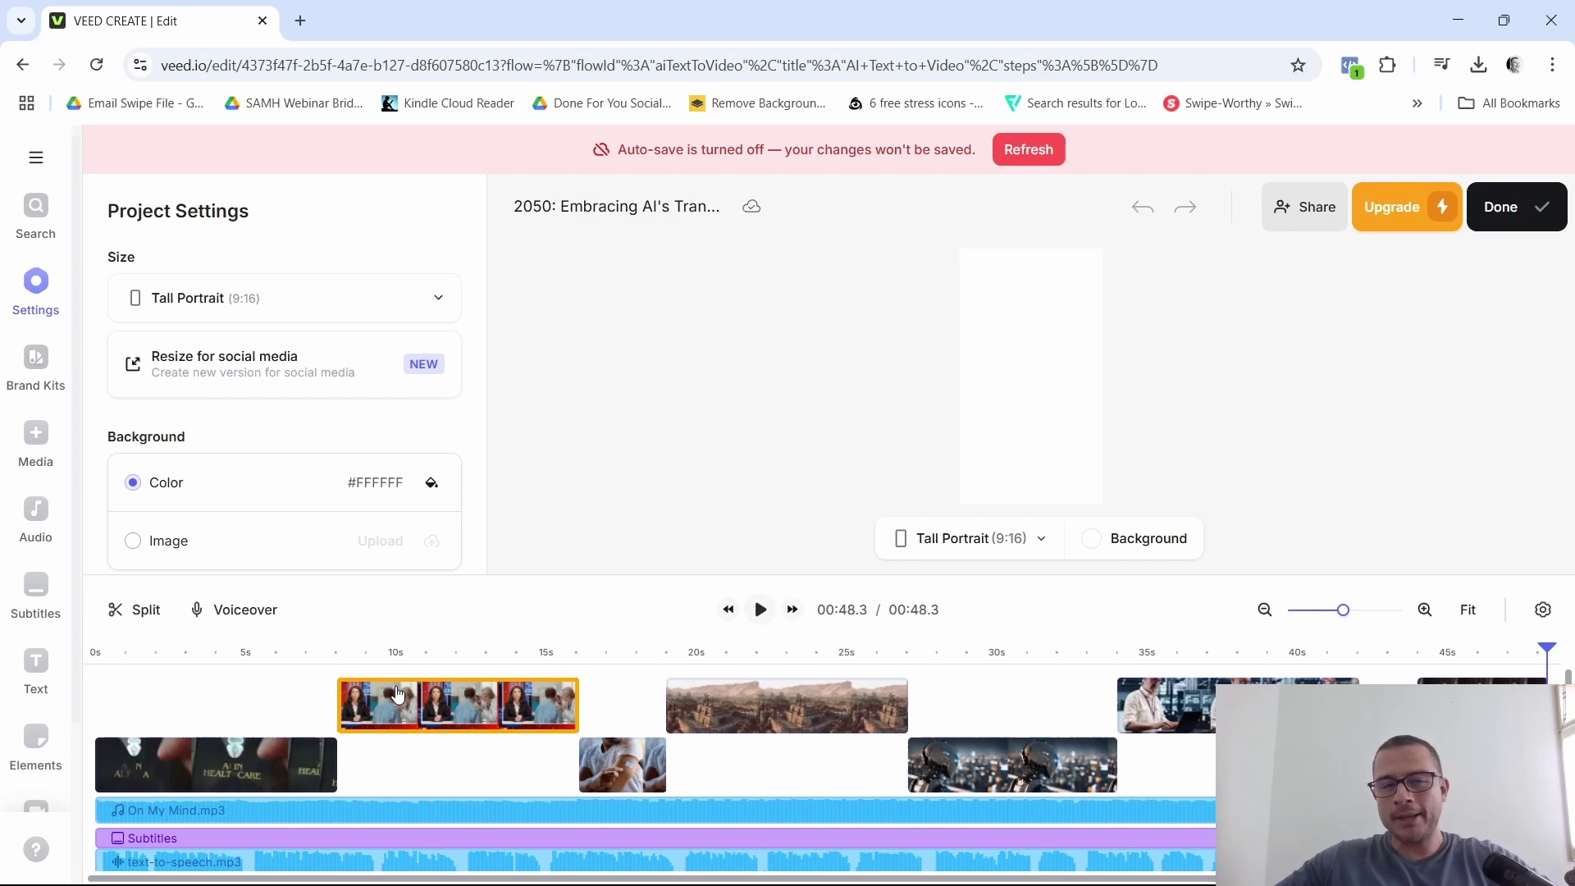
left_click(634, 761)
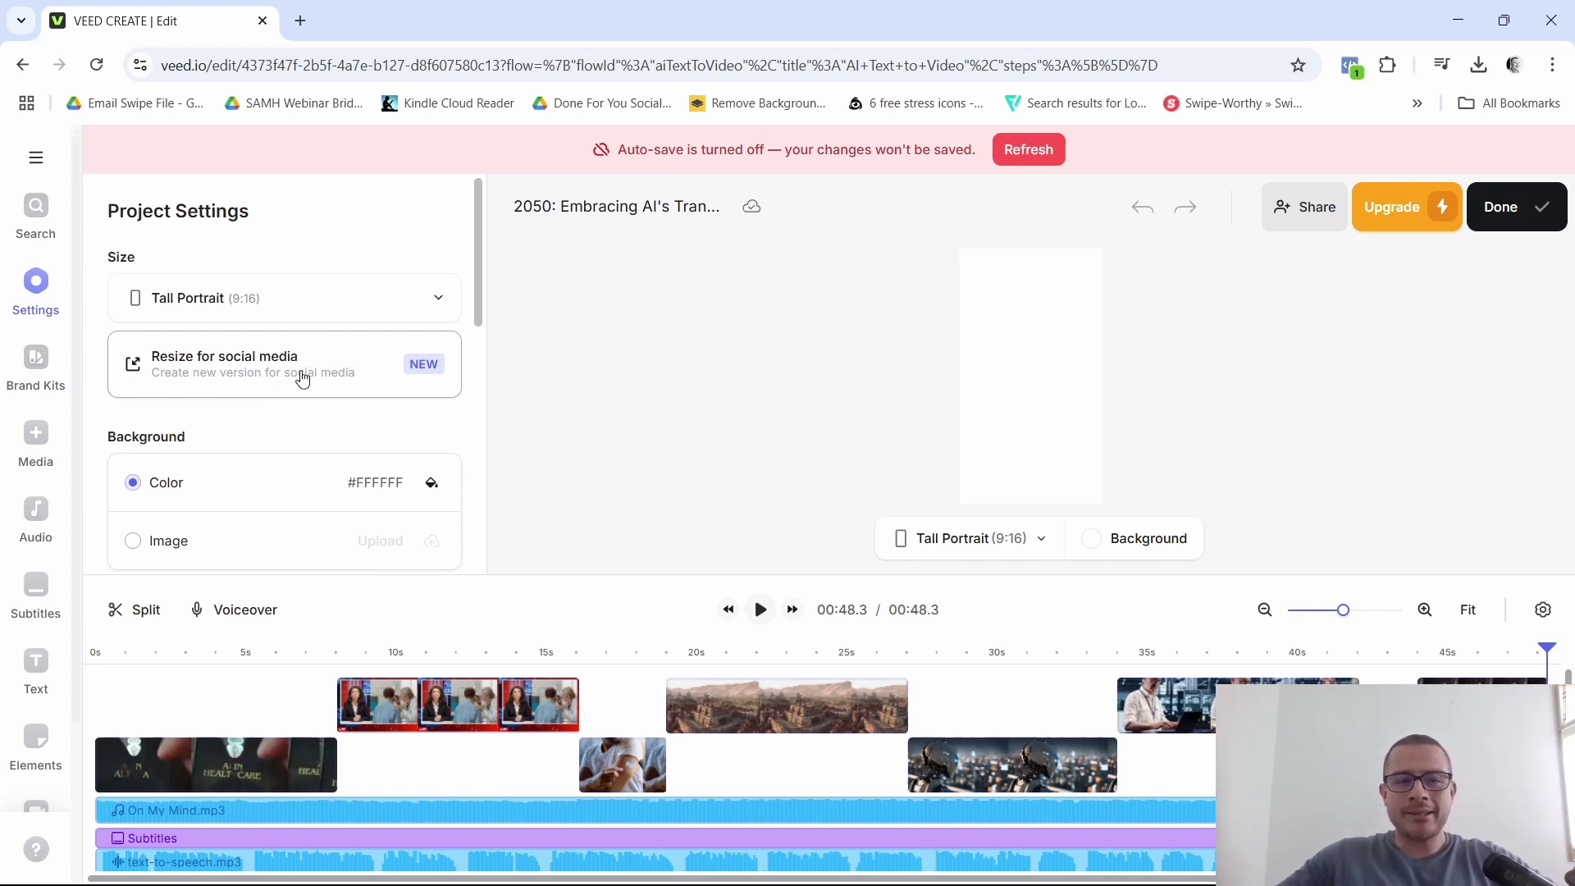
scroll(287, 382, "down", 3)
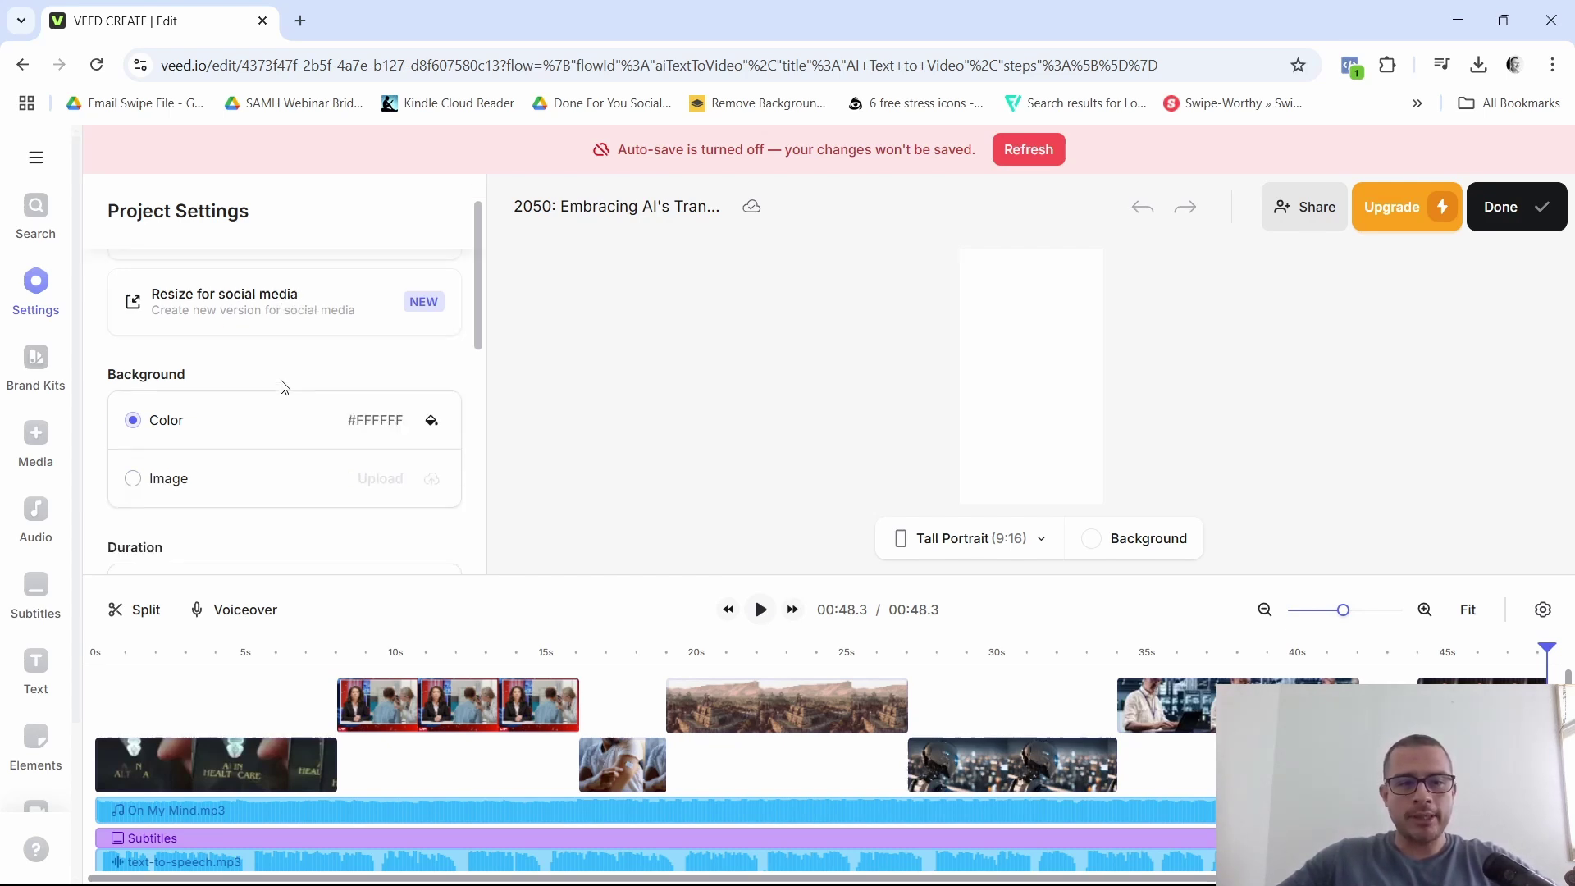
scroll(307, 414, "up", 1)
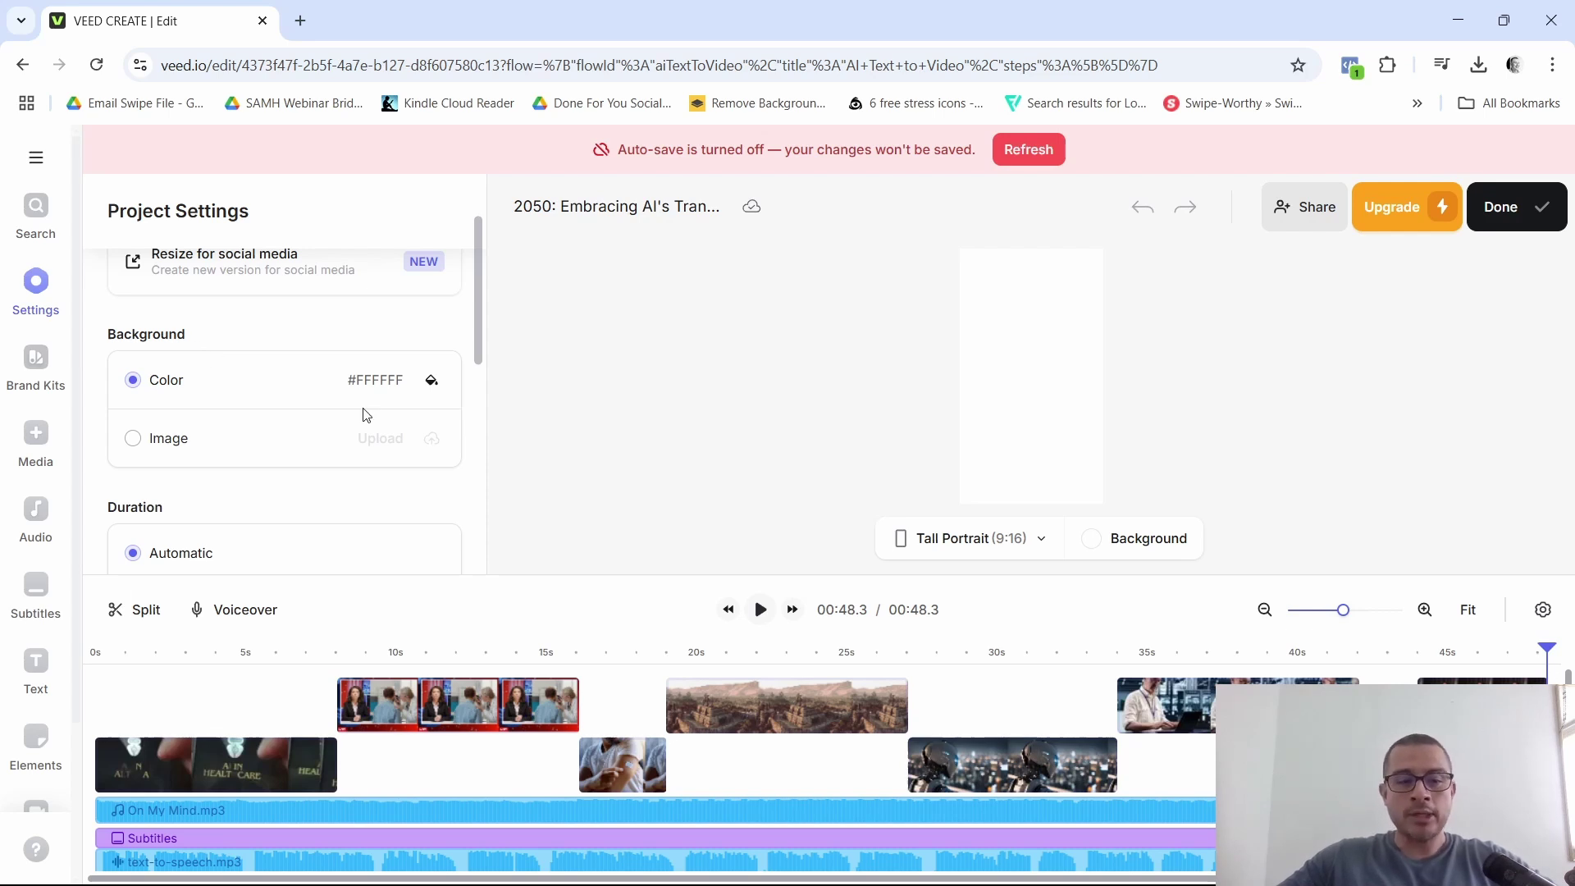
left_click(267, 766)
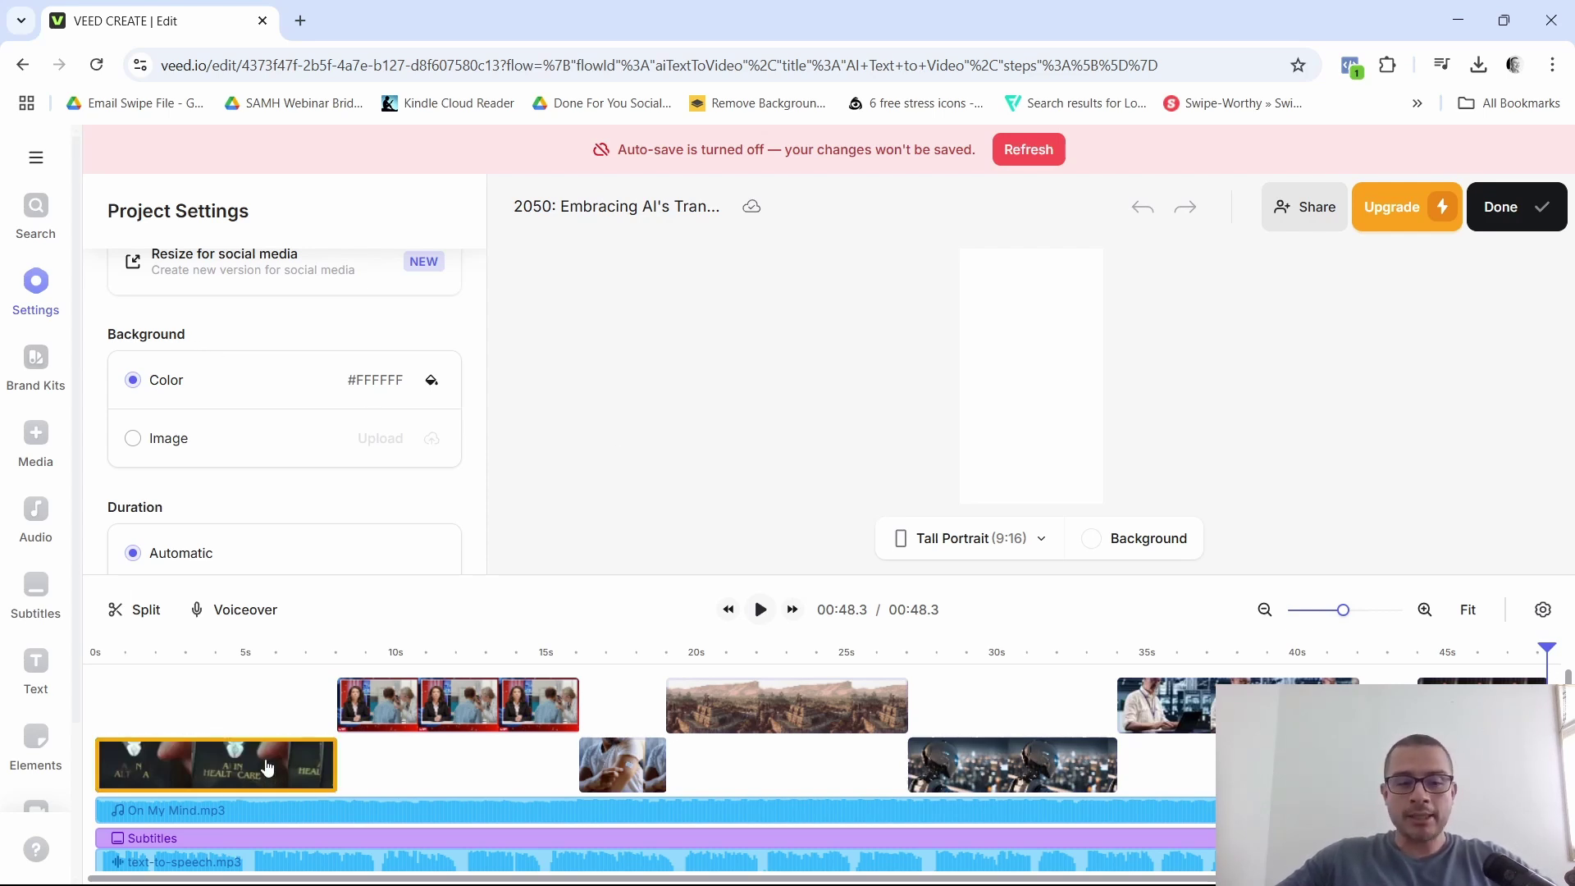
left_click(804, 710)
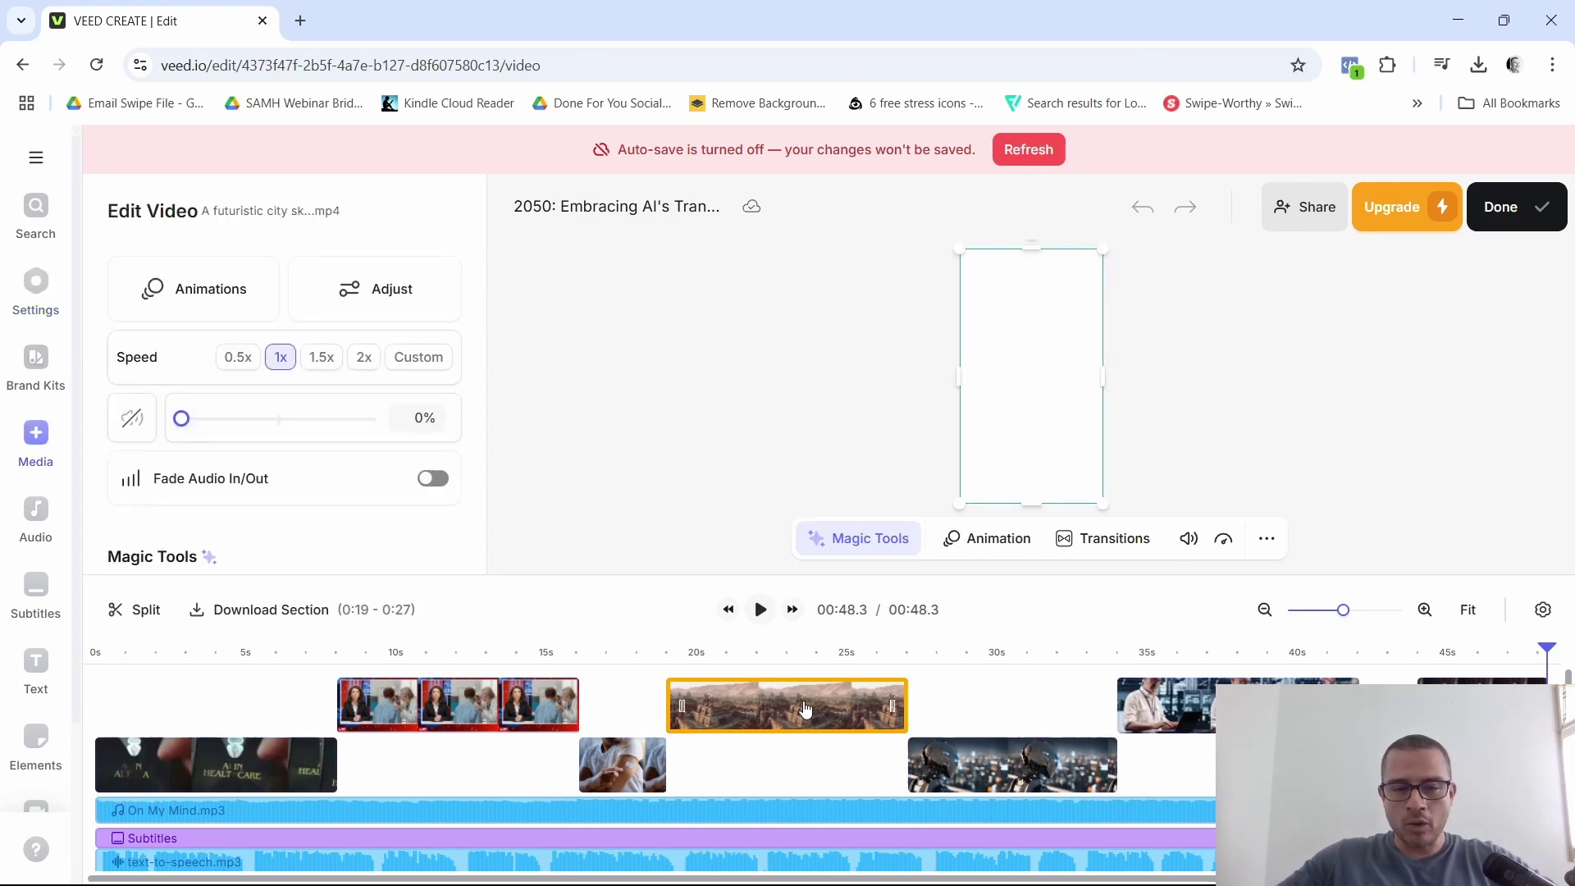
right_click(796, 716)
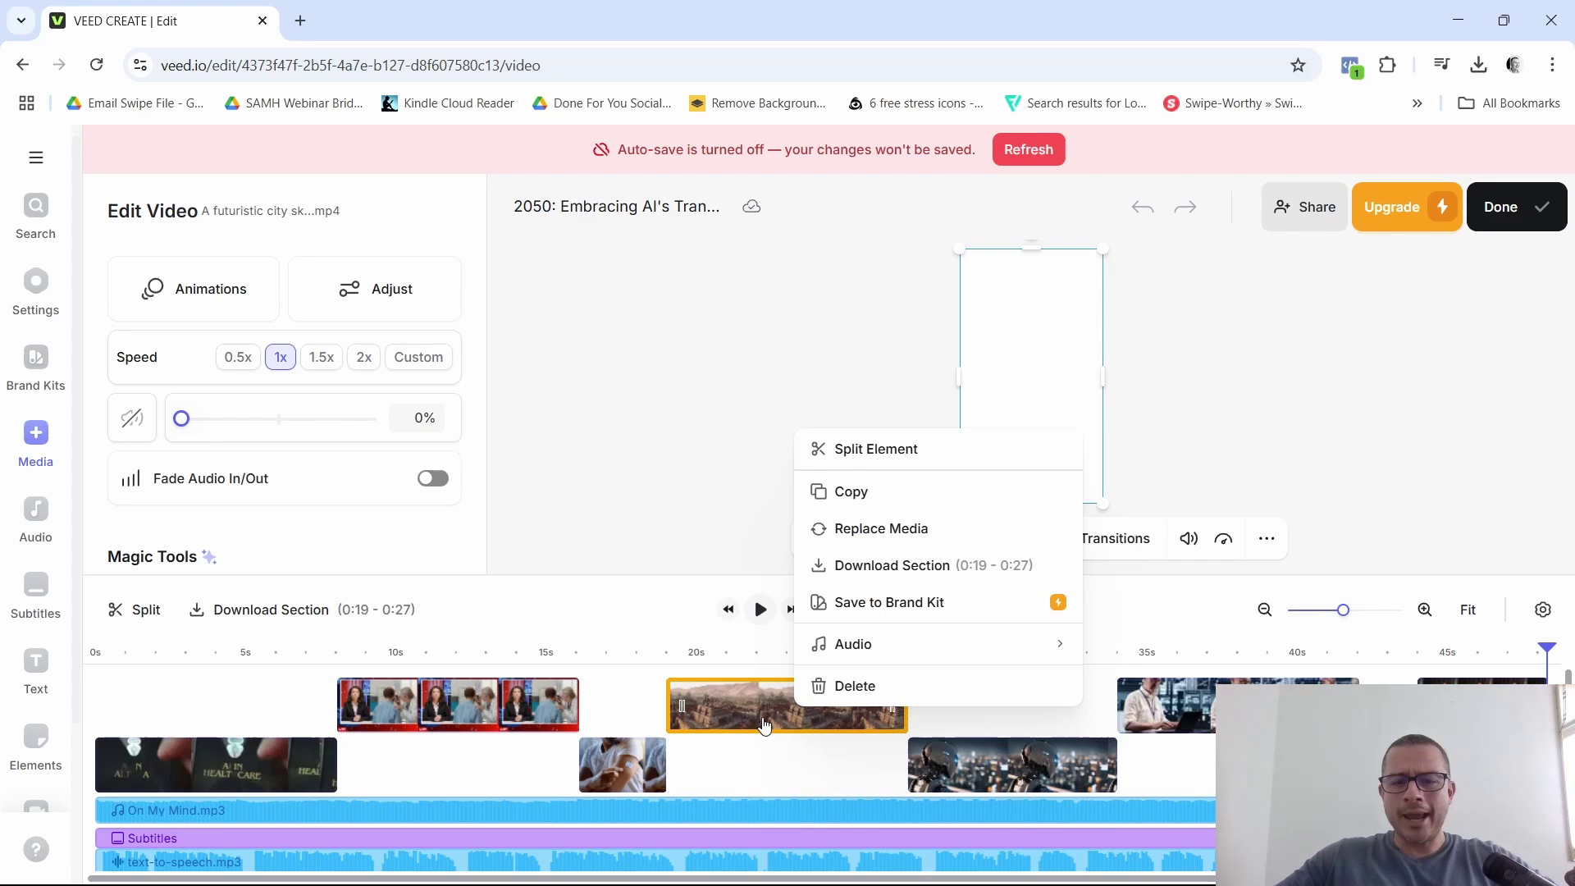
left_click(908, 539)
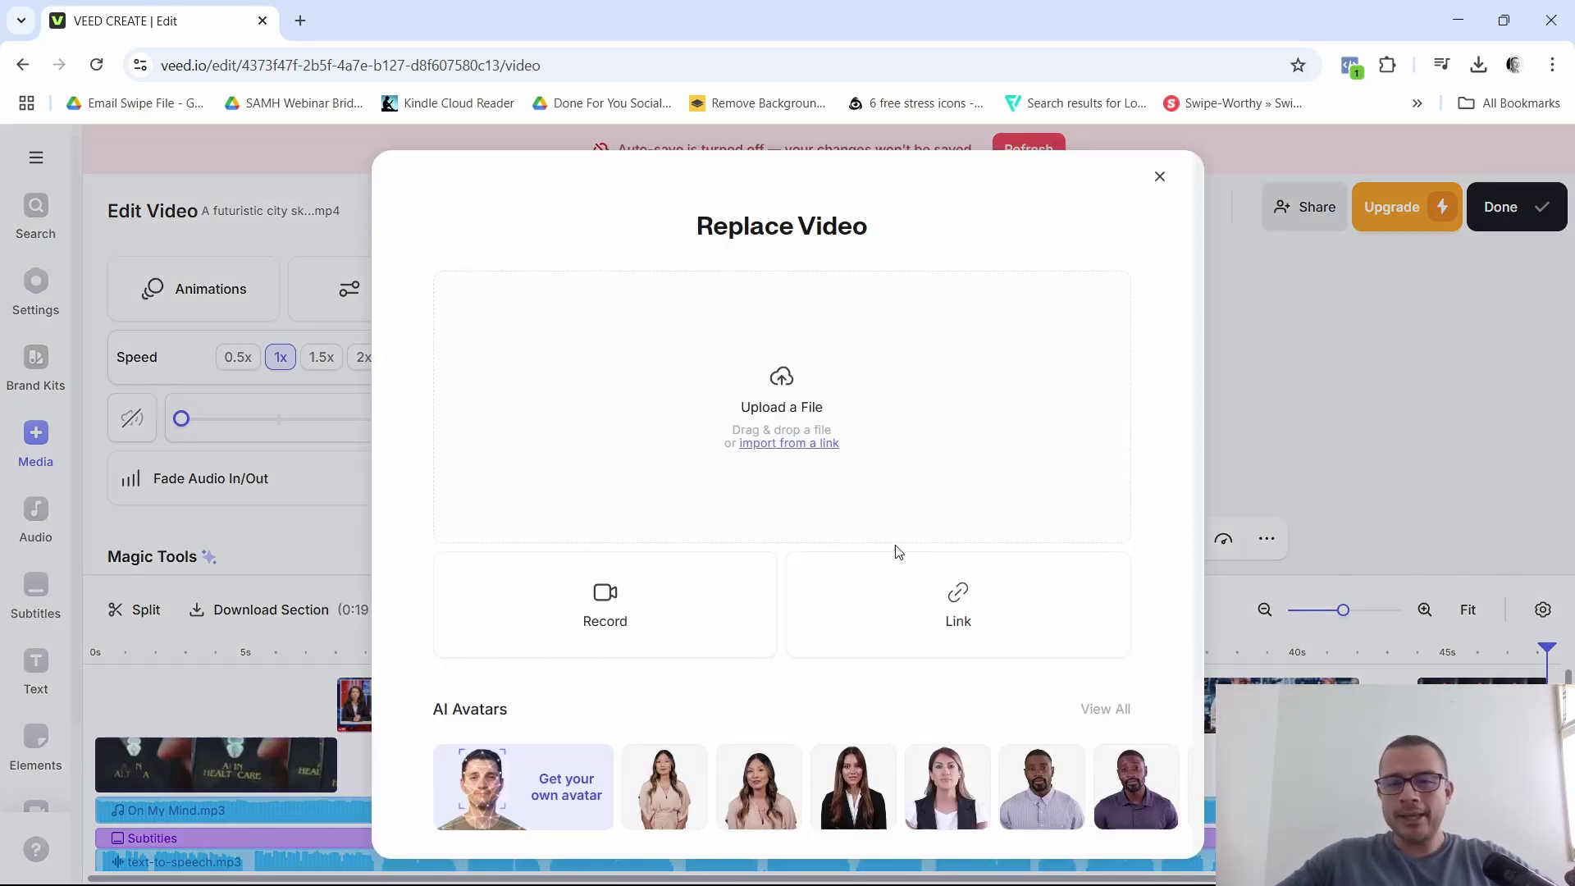
scroll(898, 552, "down", 3)
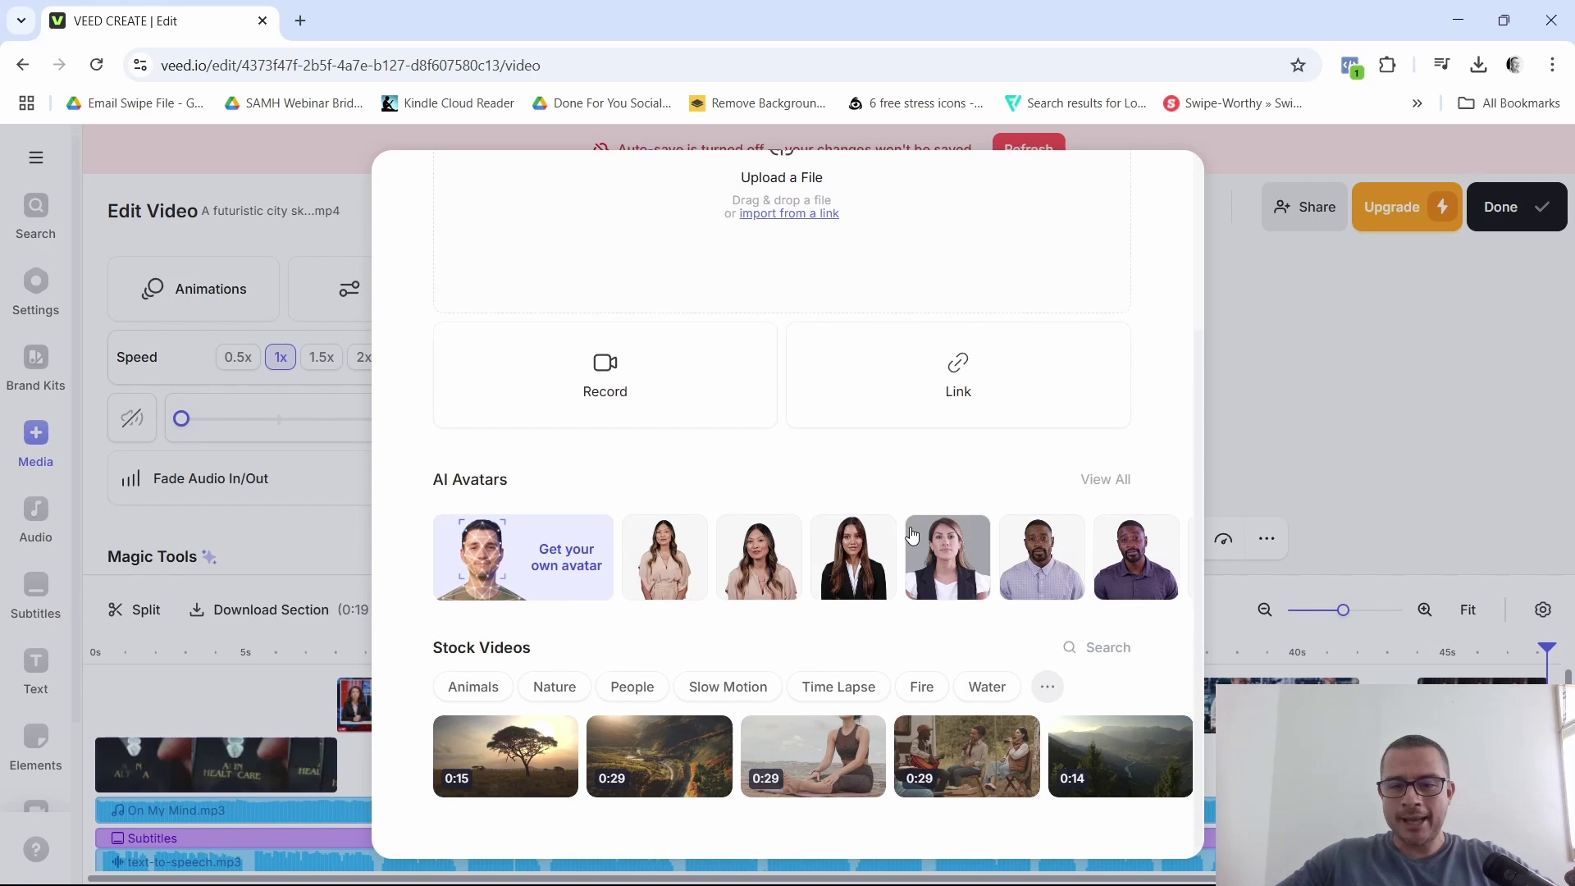
left_click(1114, 651)
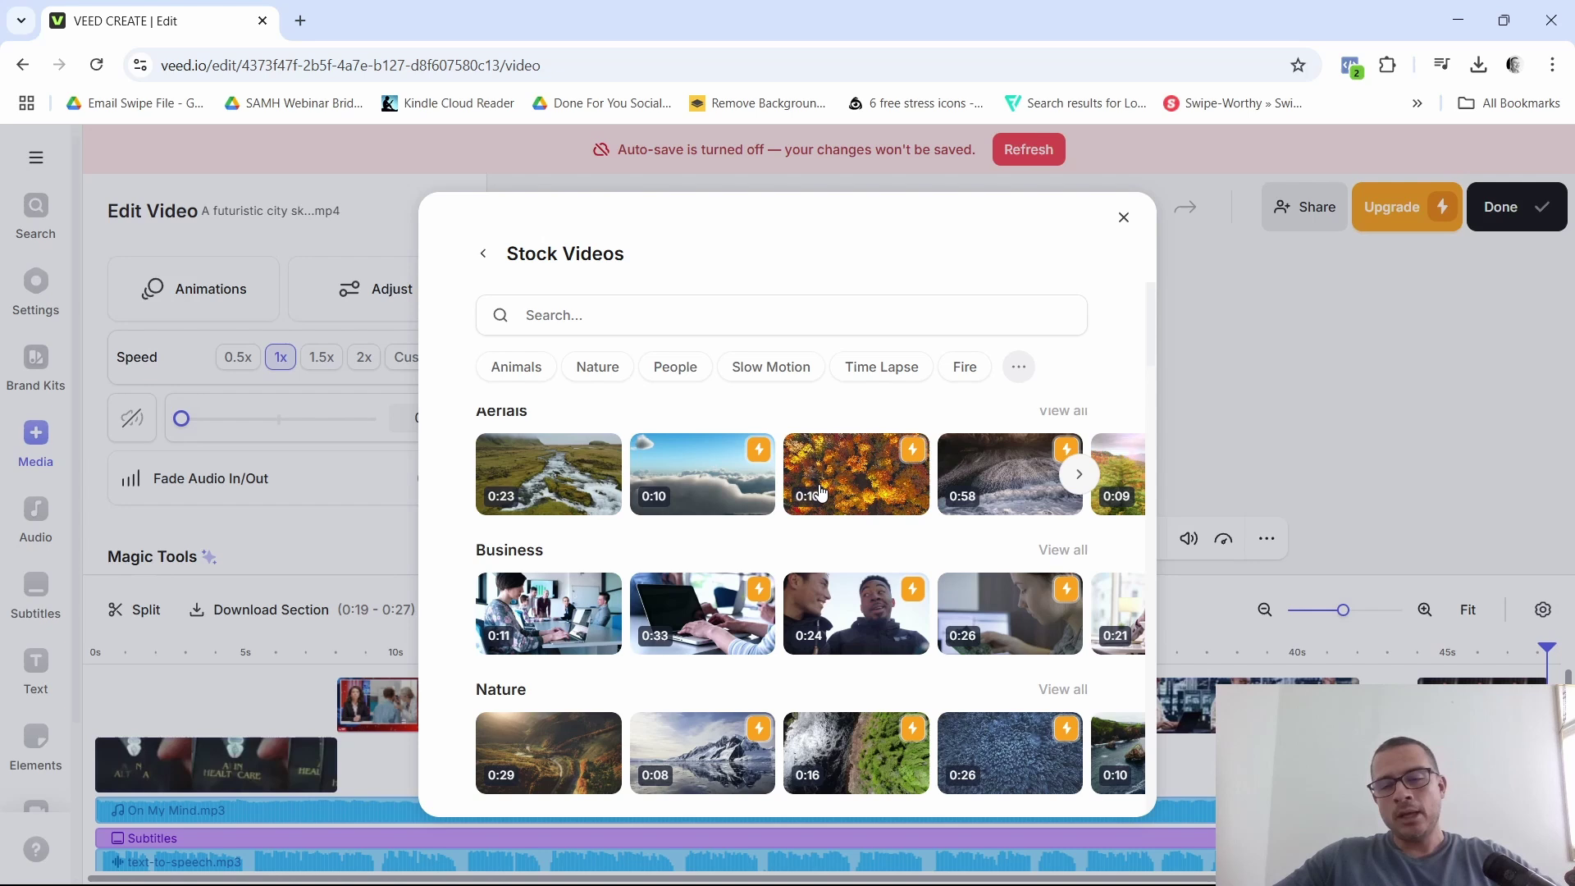
left_click(1125, 219)
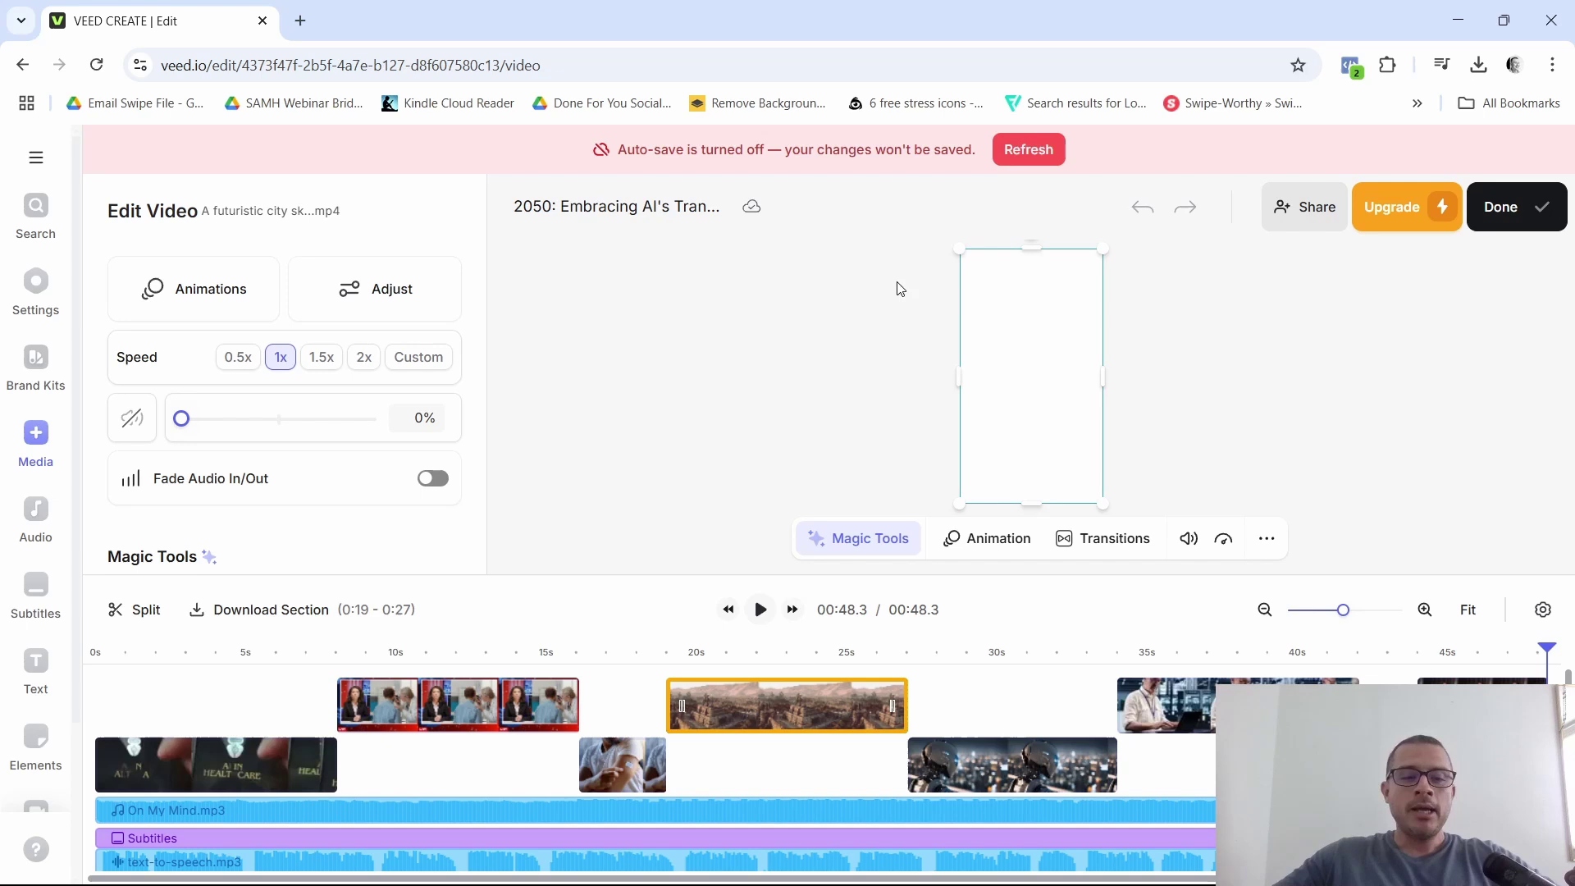
left_click(244, 777)
Step: Search stock videos for 'self driving car' to replace the healthcare clip, then close without adding
left_click(242, 779)
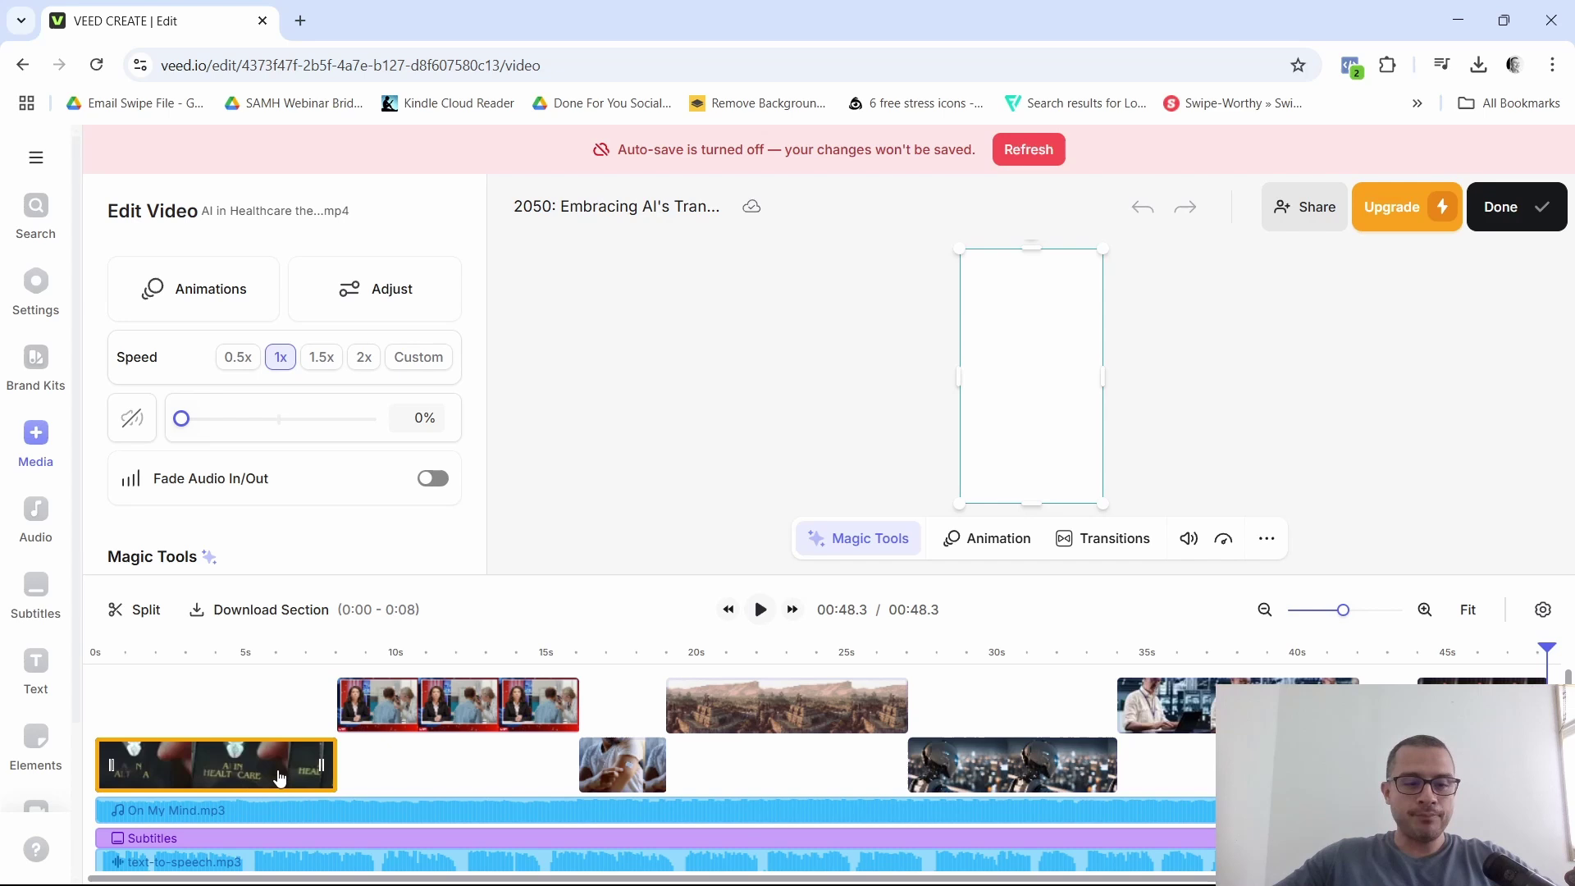
right_click(279, 778)
left_click(373, 592)
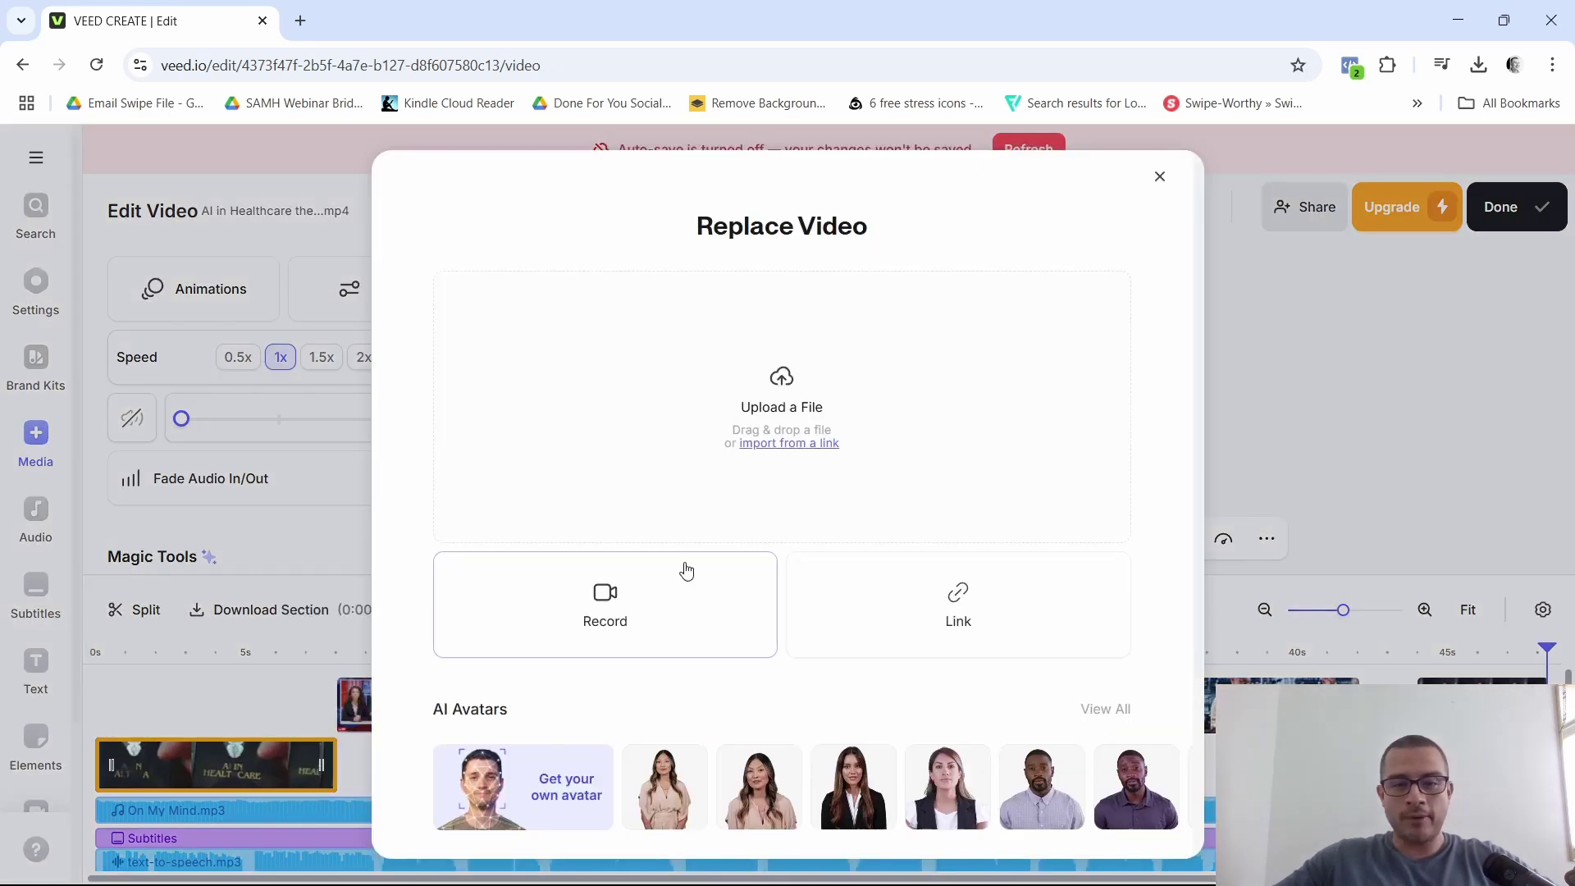
scroll(848, 622, "down", 3)
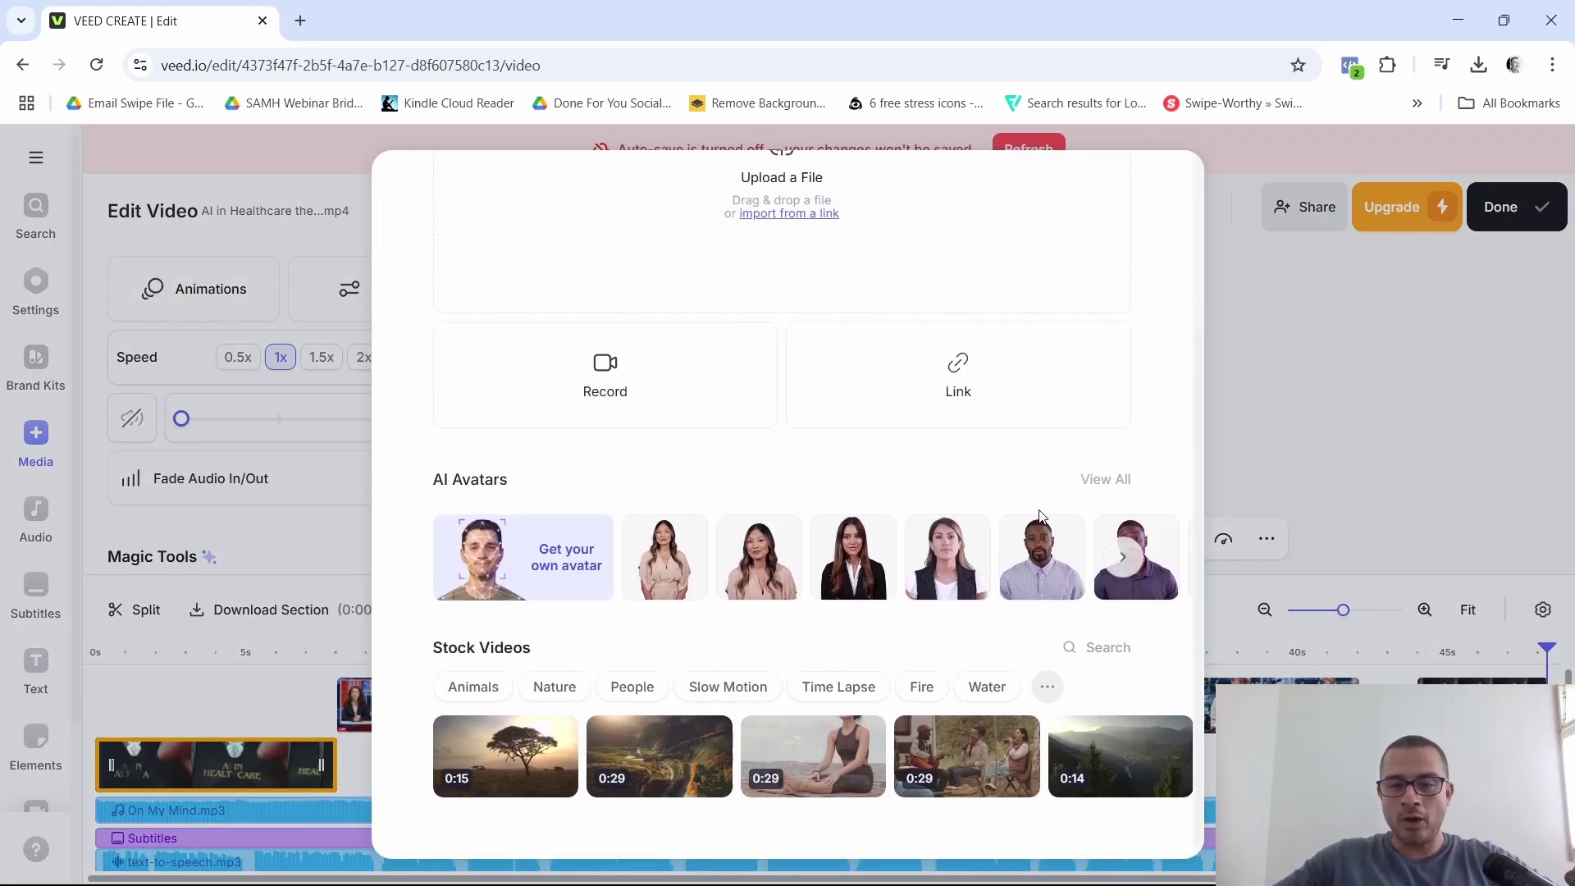
left_click(1104, 648)
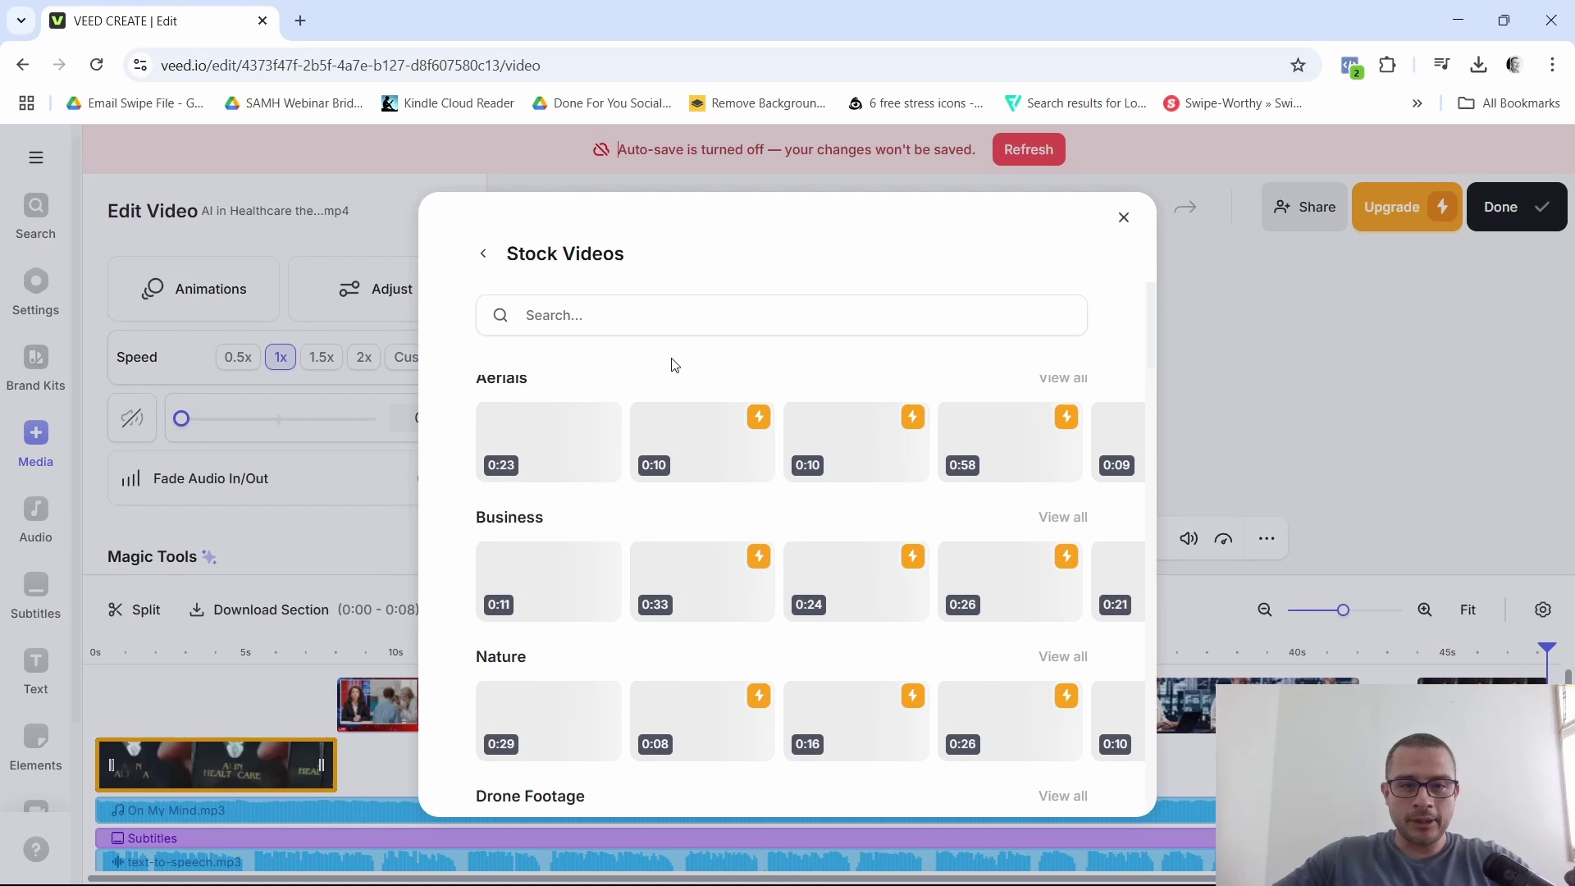
type("sel")
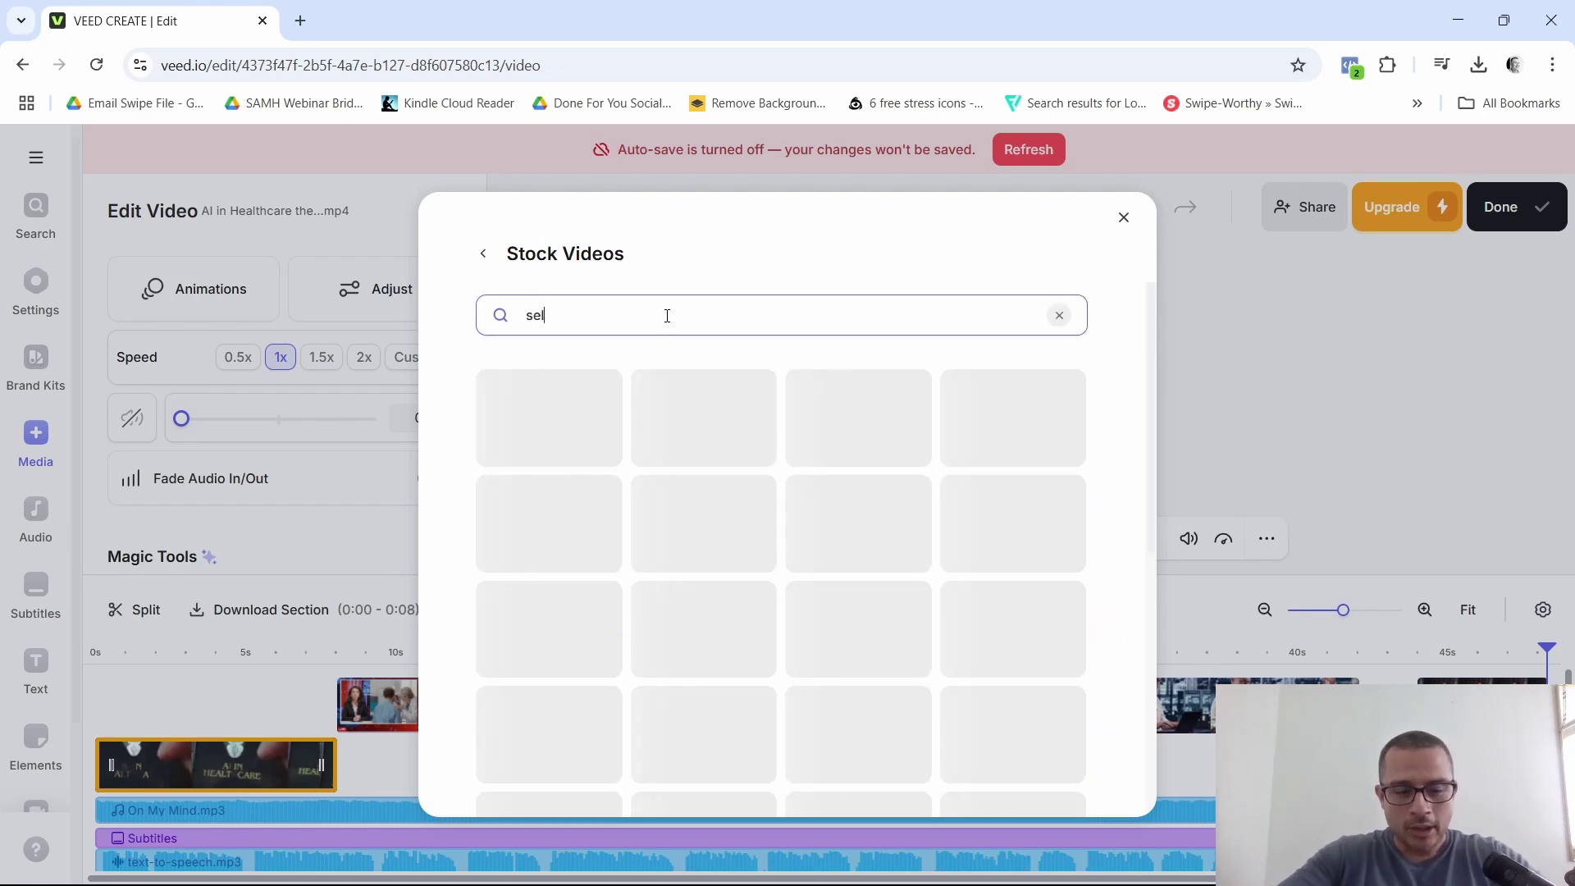
type("f driving car")
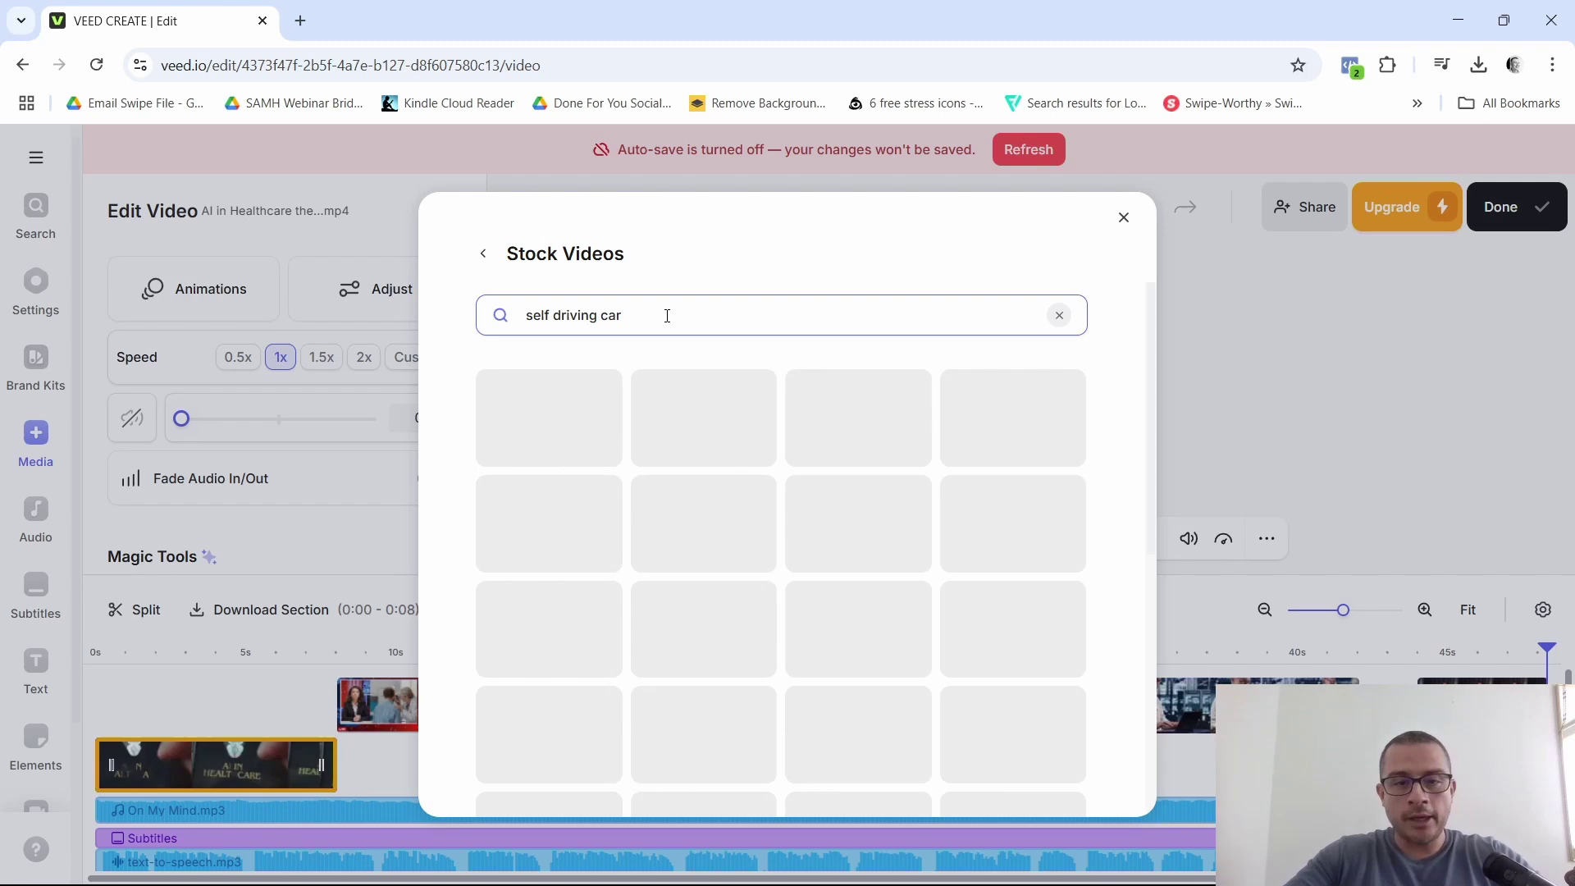
scroll(762, 476, "down", 10)
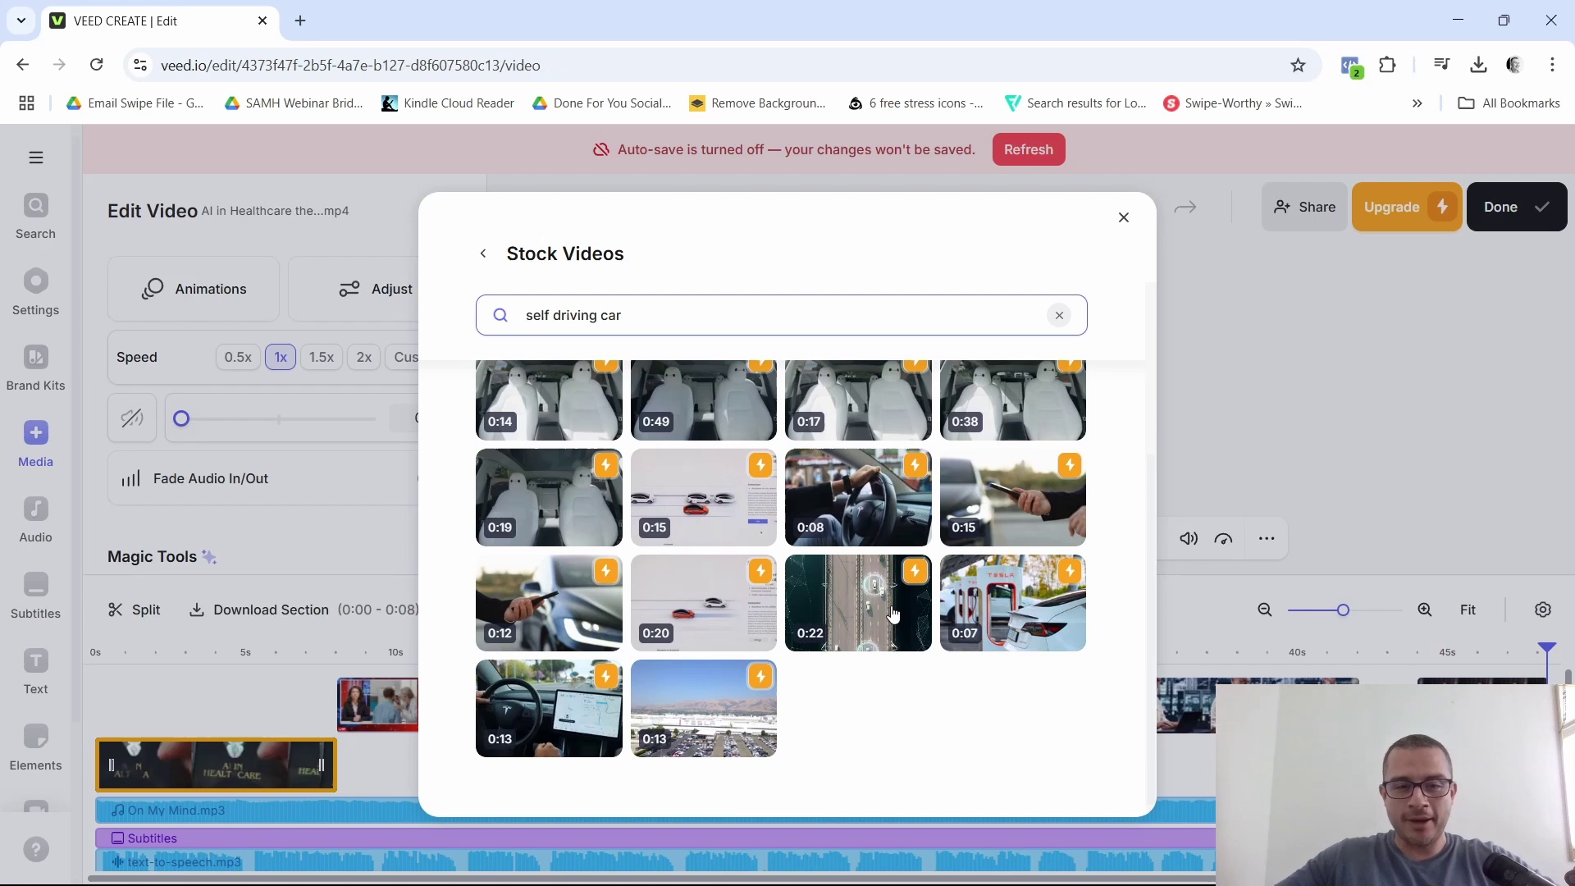
left_click(1123, 218)
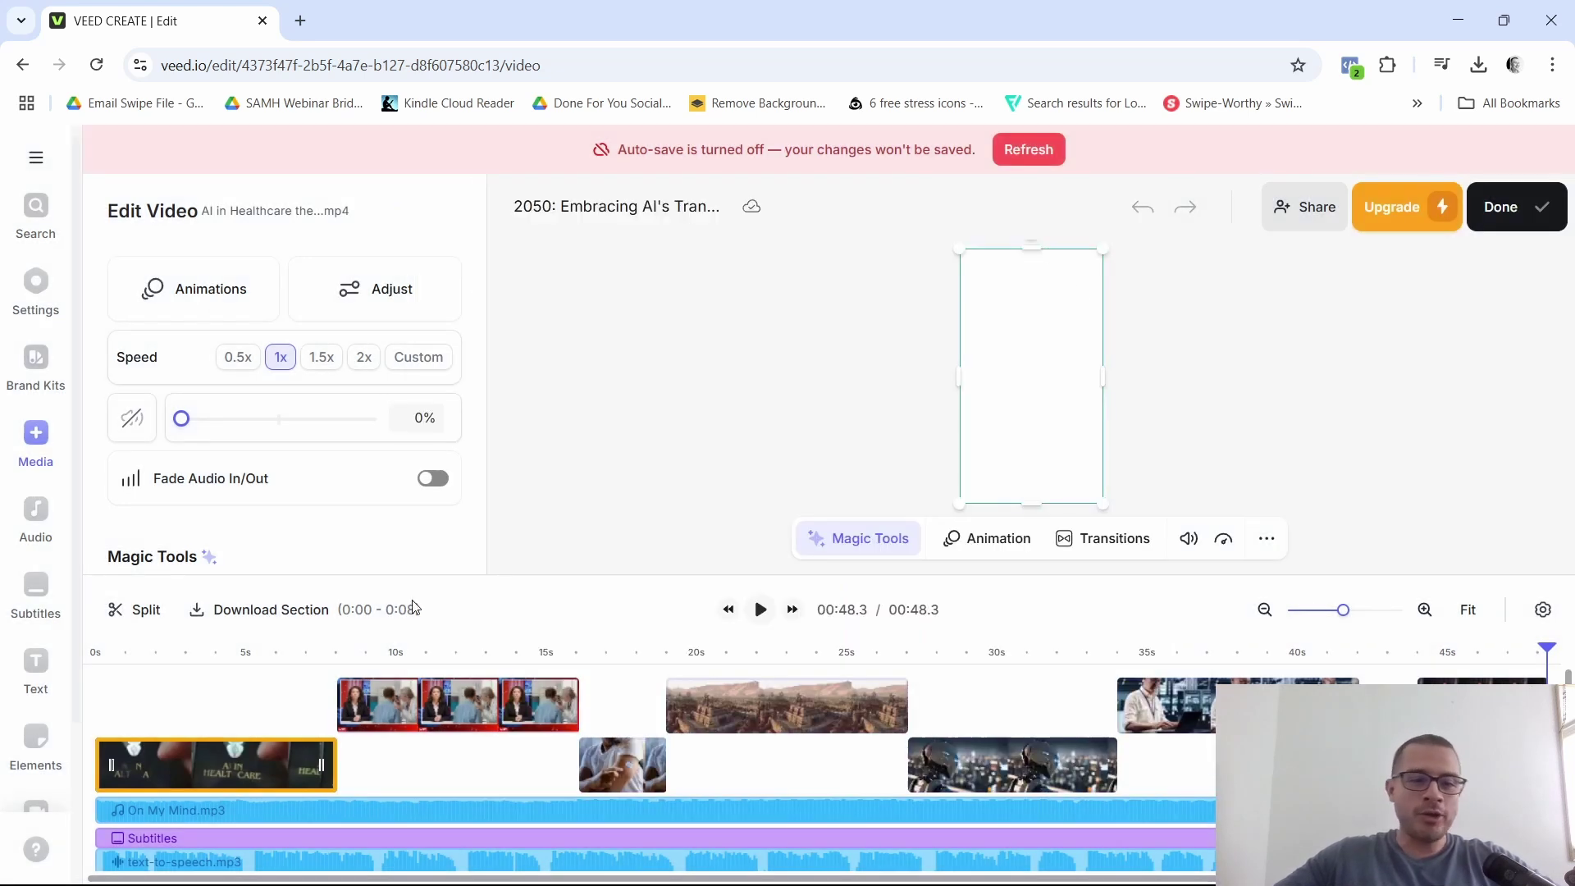
Step: Choose Replace Media on the first timeline clip and browse for a file to upload
right_click(219, 762)
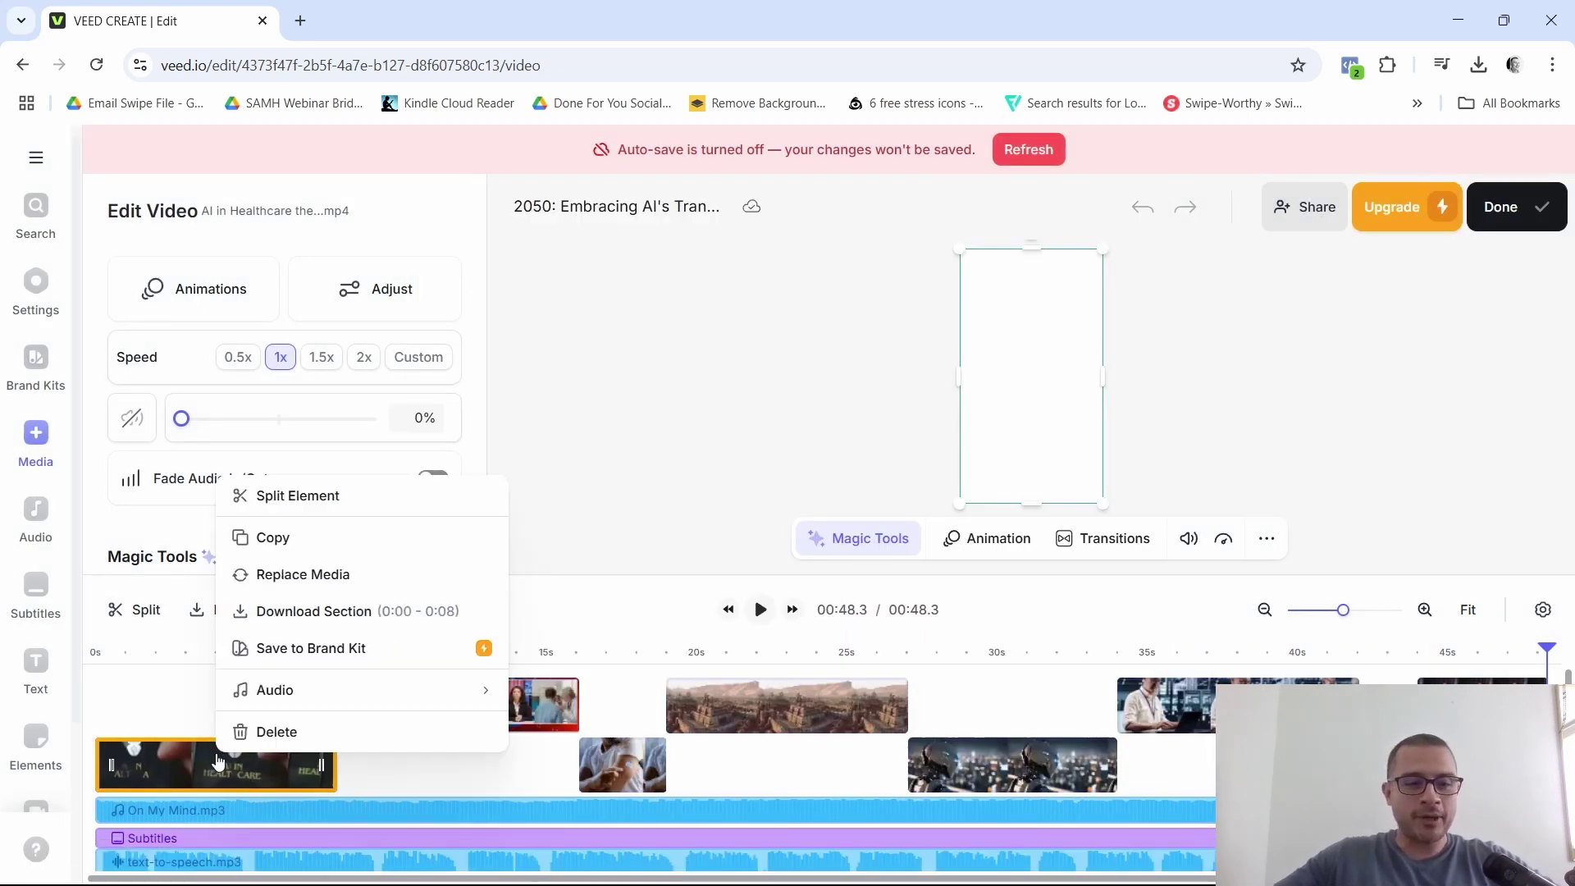
left_click(323, 578)
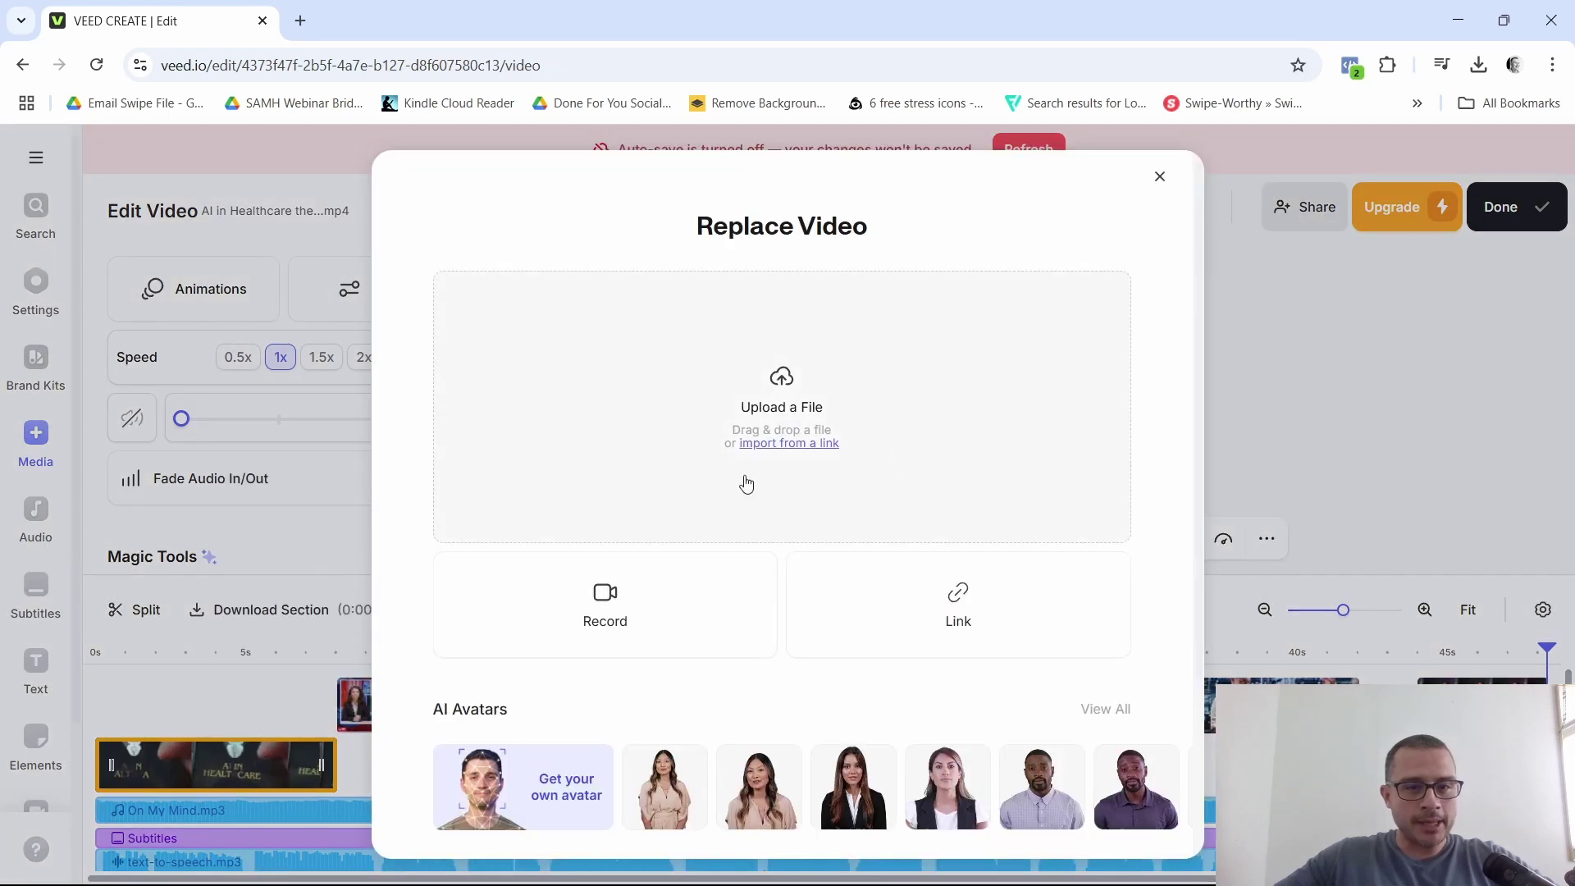
left_click(773, 454)
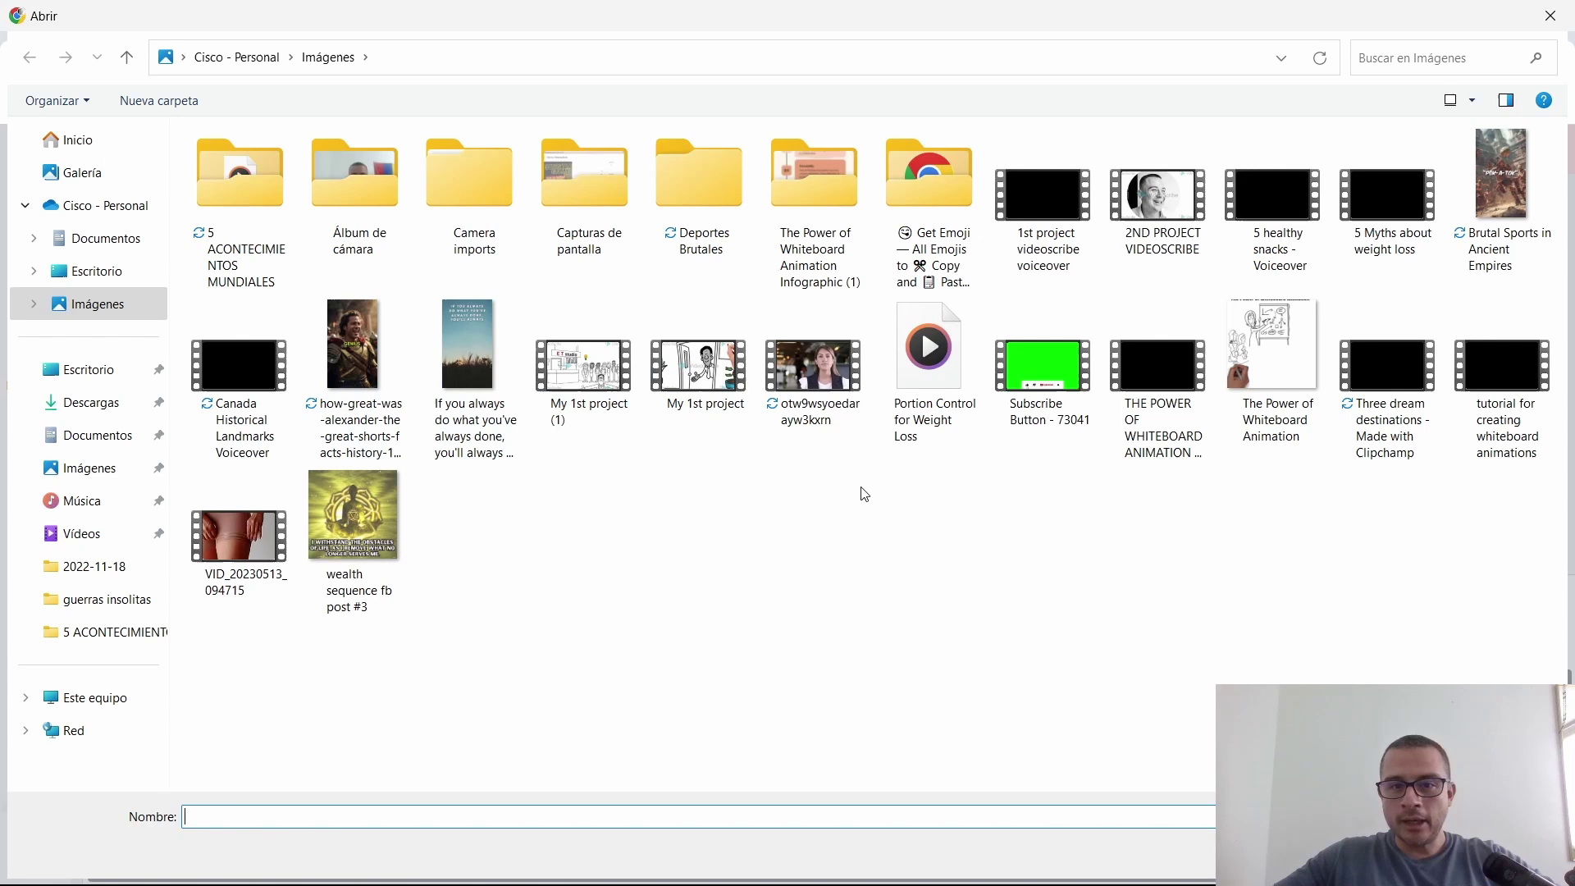
Step: Open 'Untitled design' from the Descargas folder as the first clip's replacement
left_click(94, 409)
left_click(342, 200)
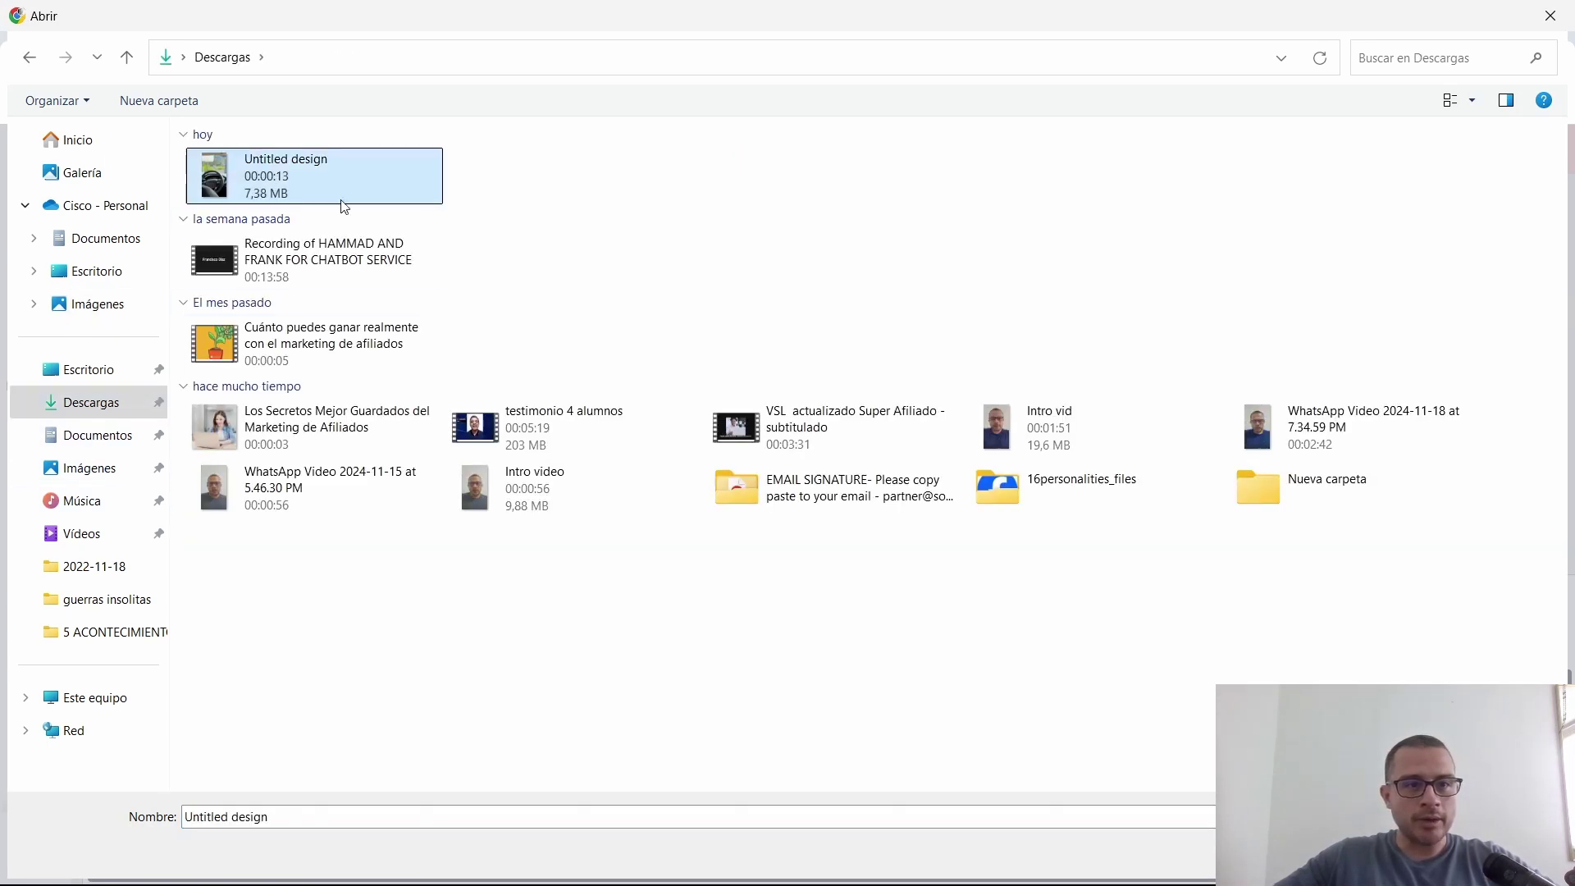
key("Return")
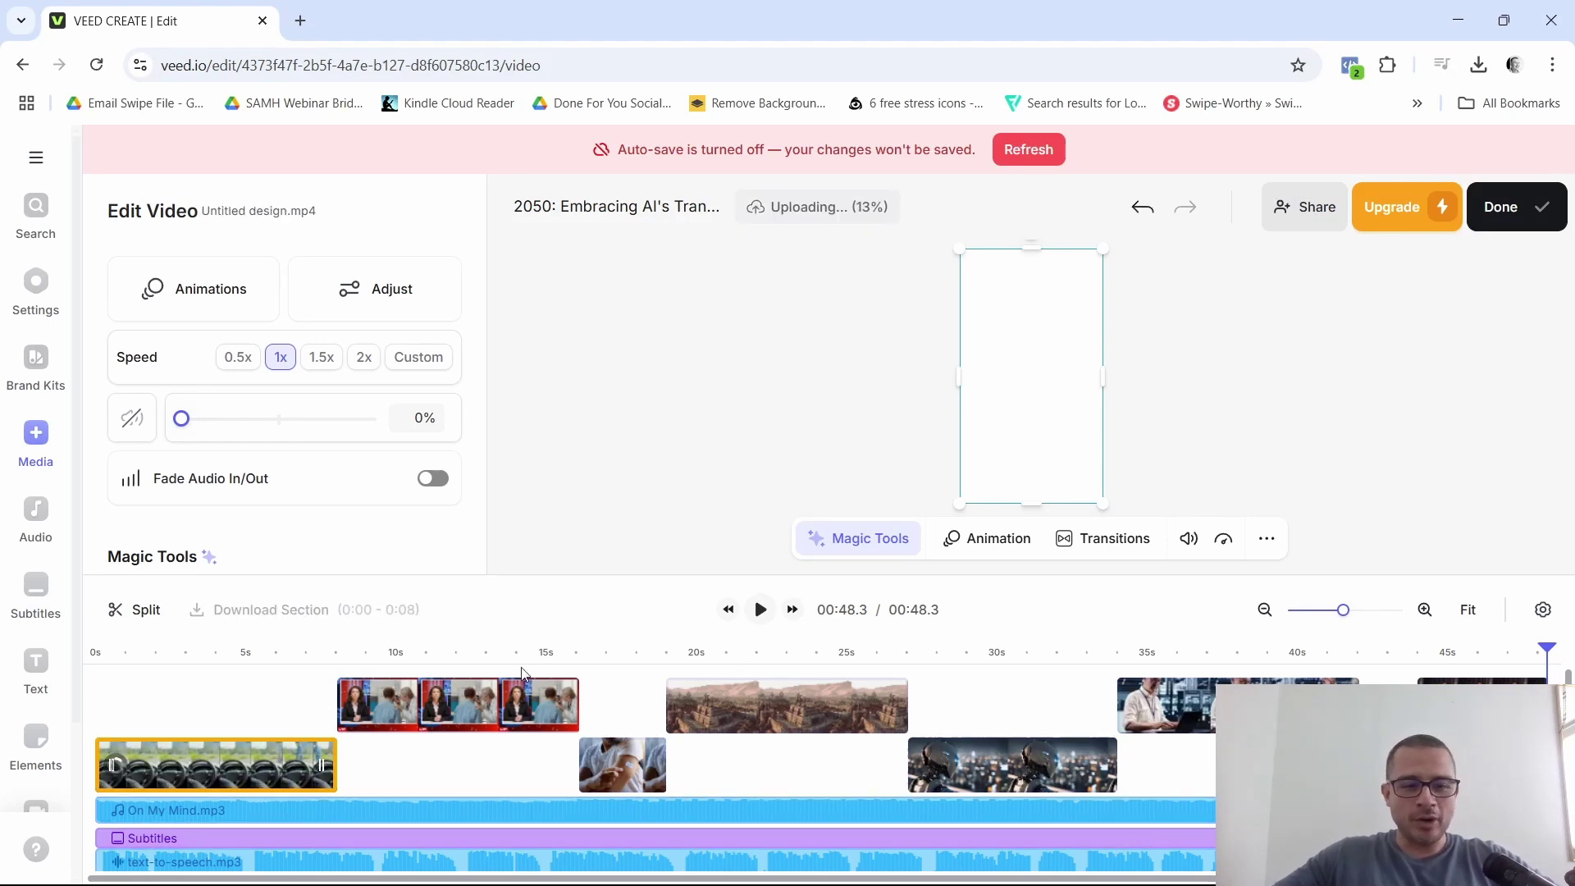
Step: Select the new steering-wheel clip and play the video from the beginning
left_click(443, 707)
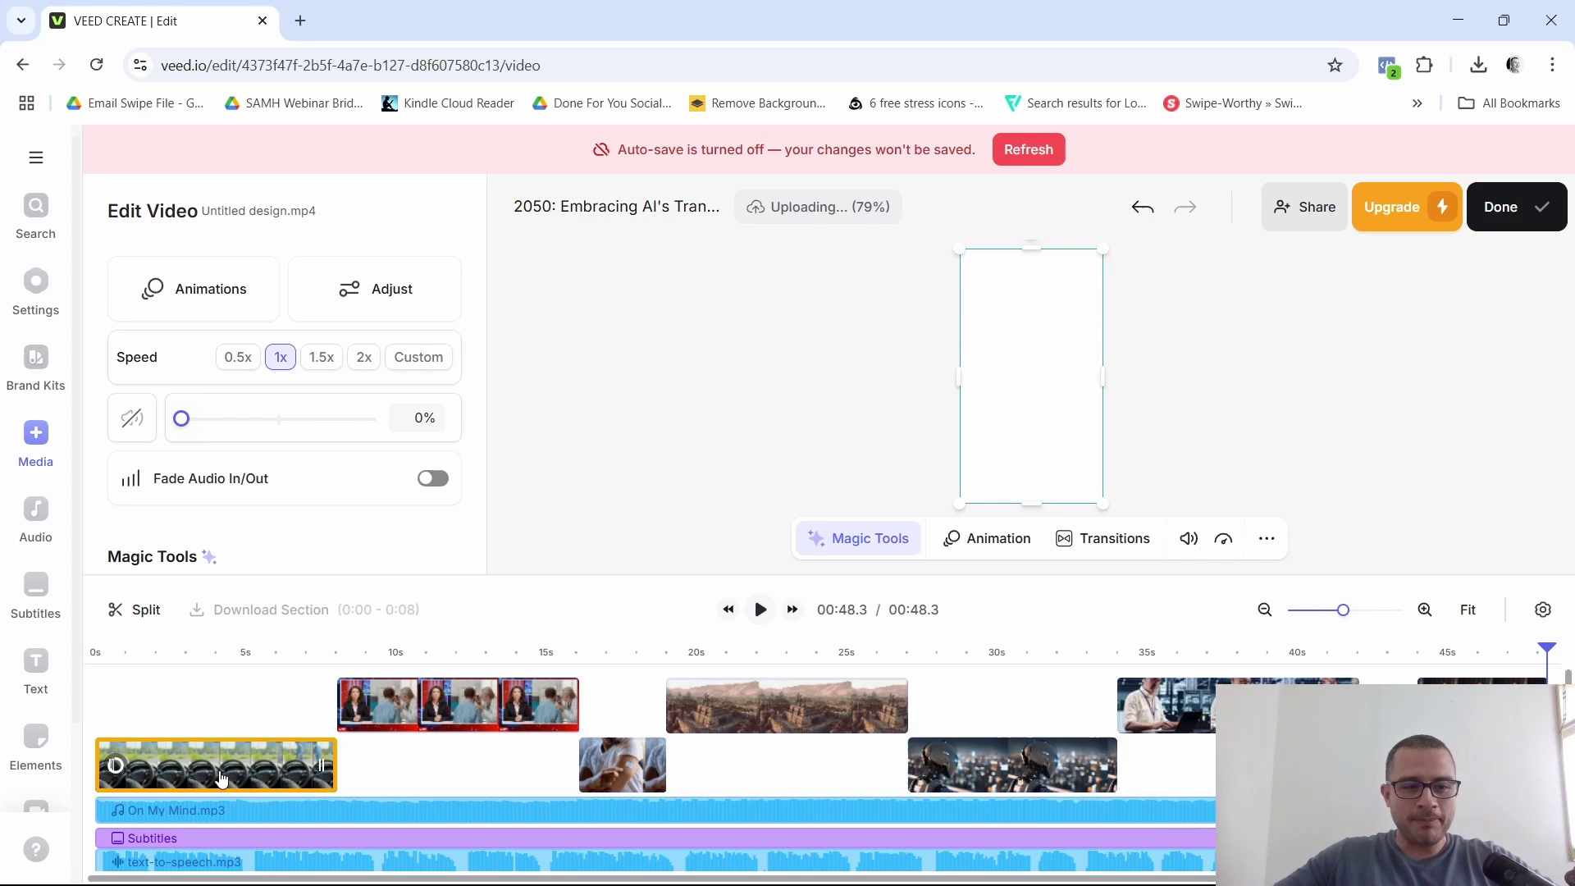
left_click(288, 769)
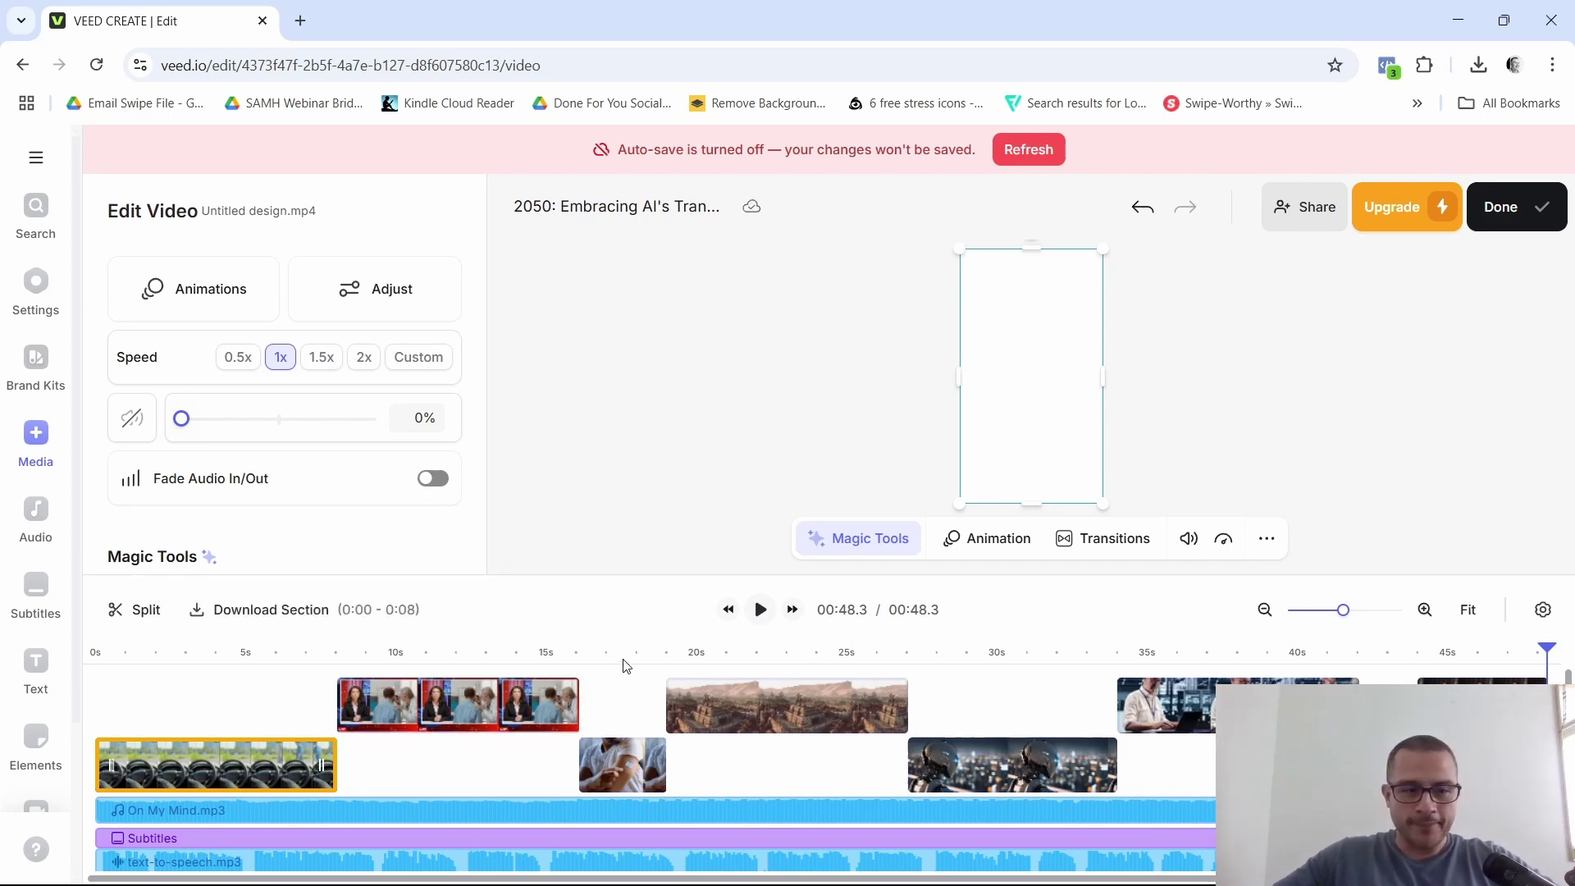
left_click(1523, 652)
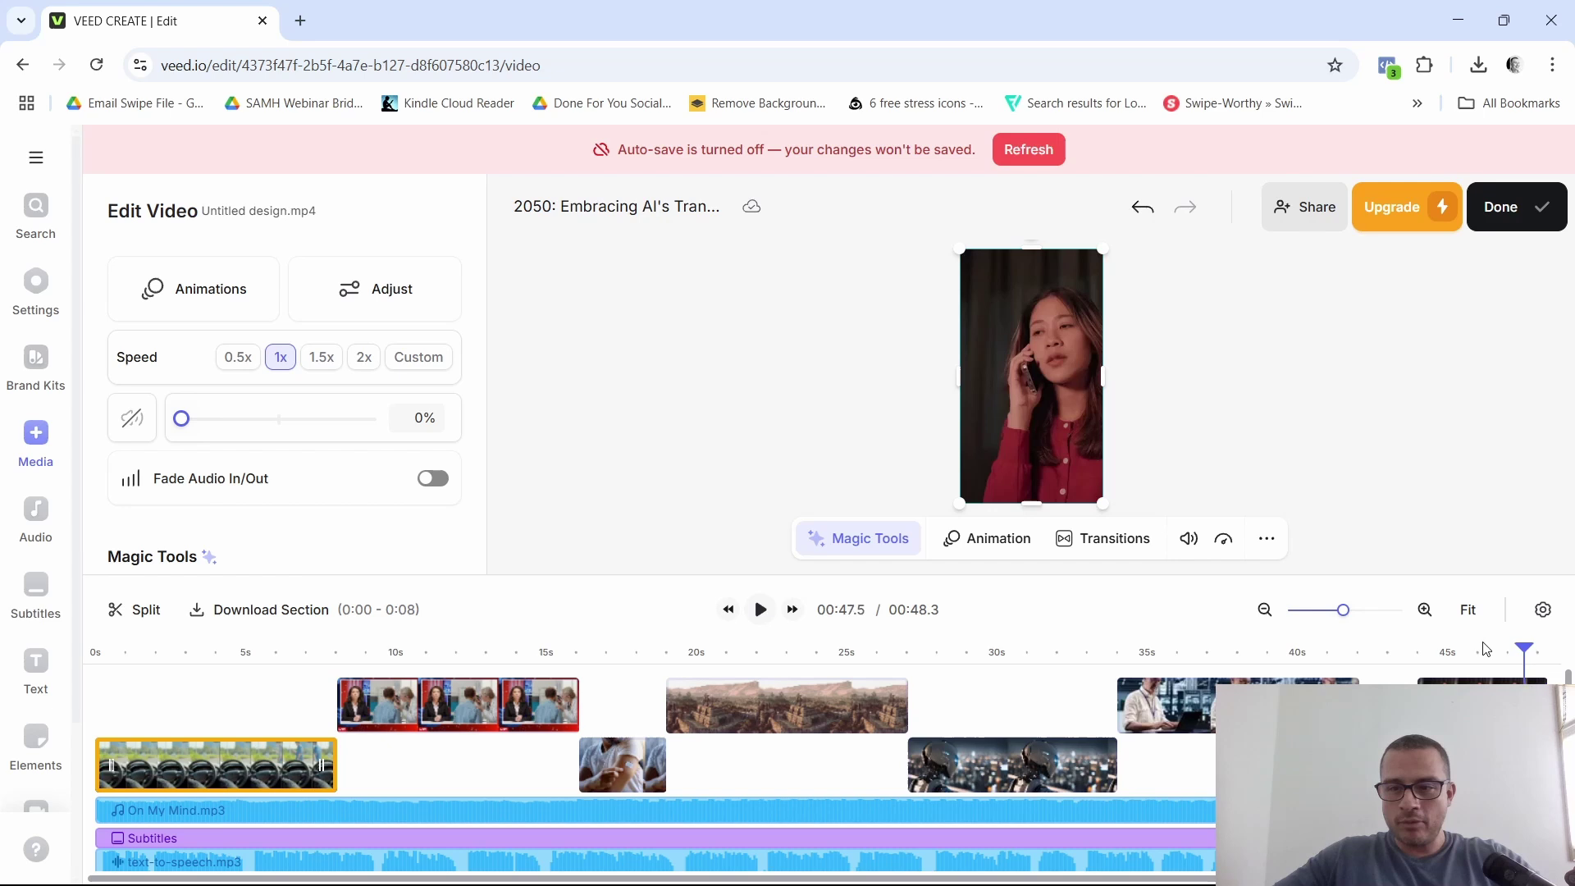
left_click(282, 699)
key("space")
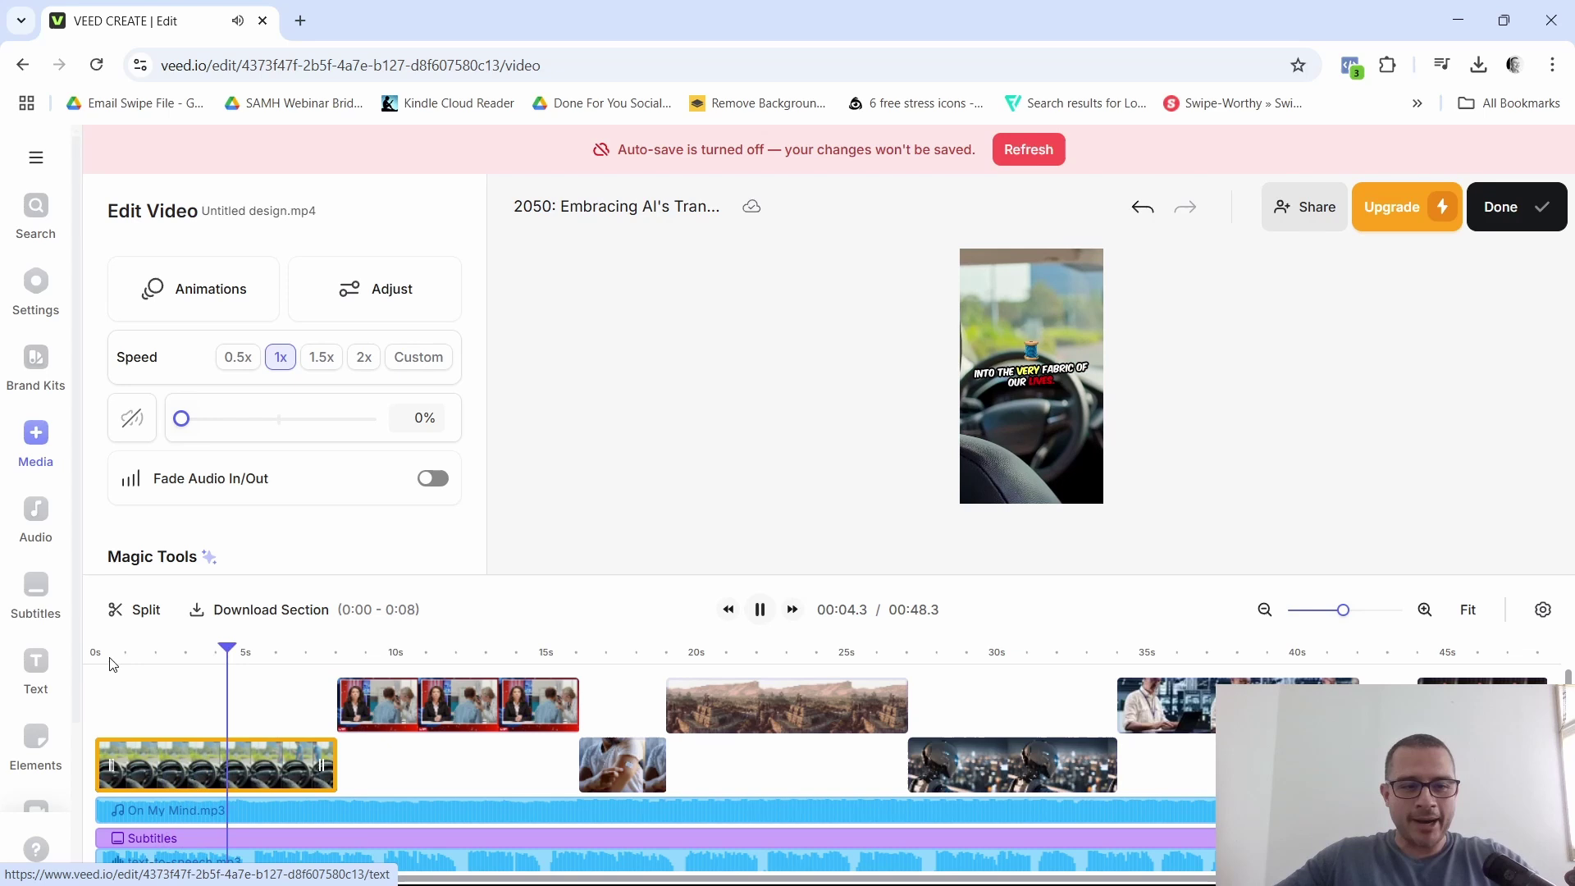
key("space")
scroll(344, 471, "down", 4)
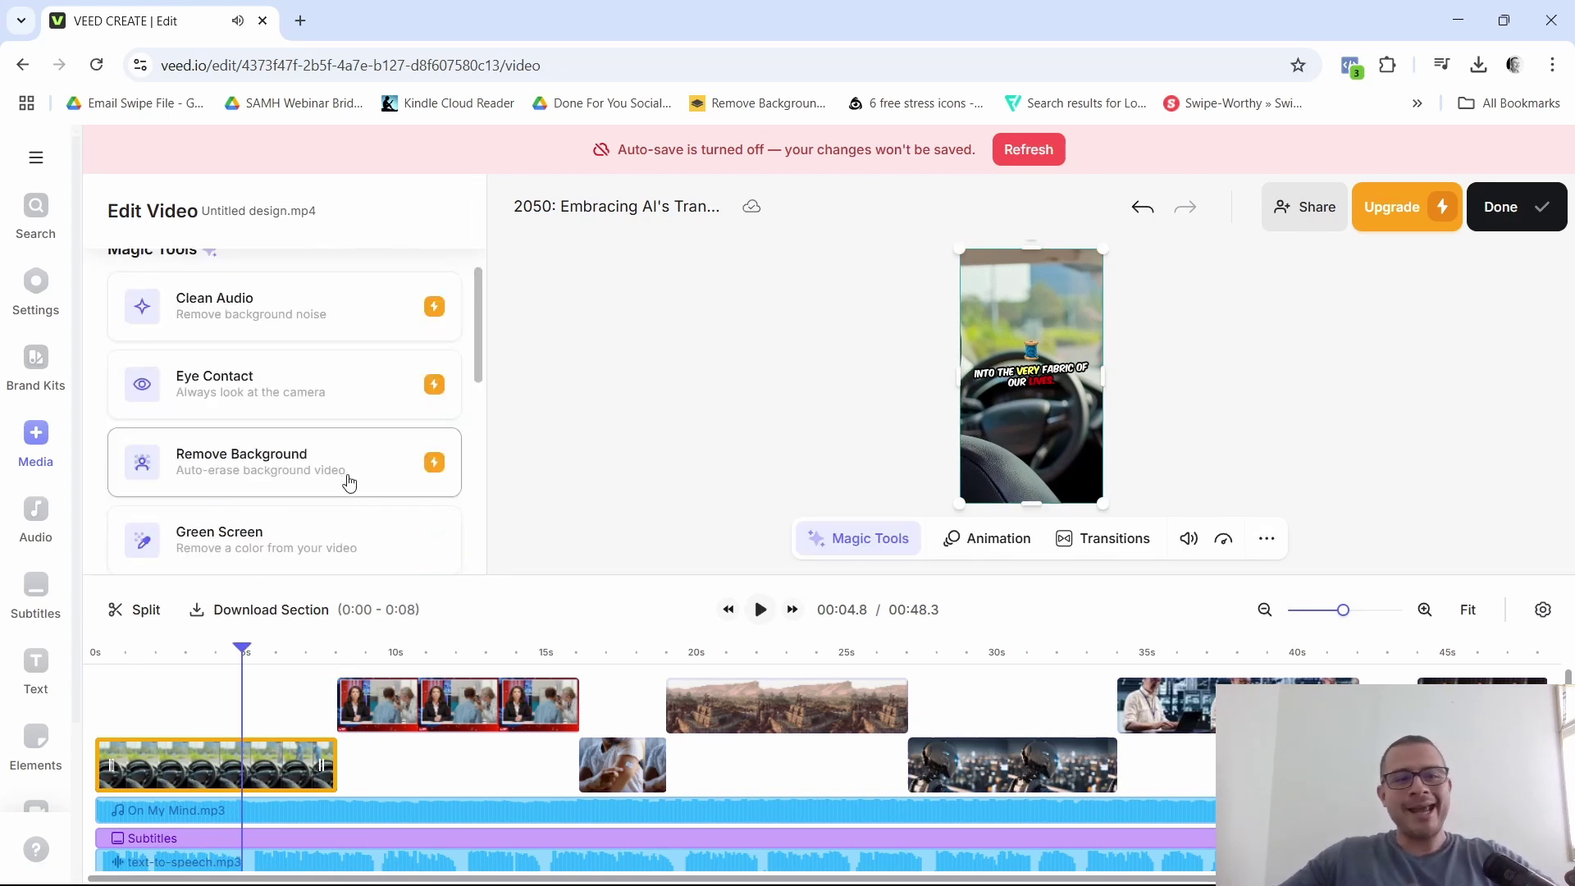
scroll(353, 488, "up", 2)
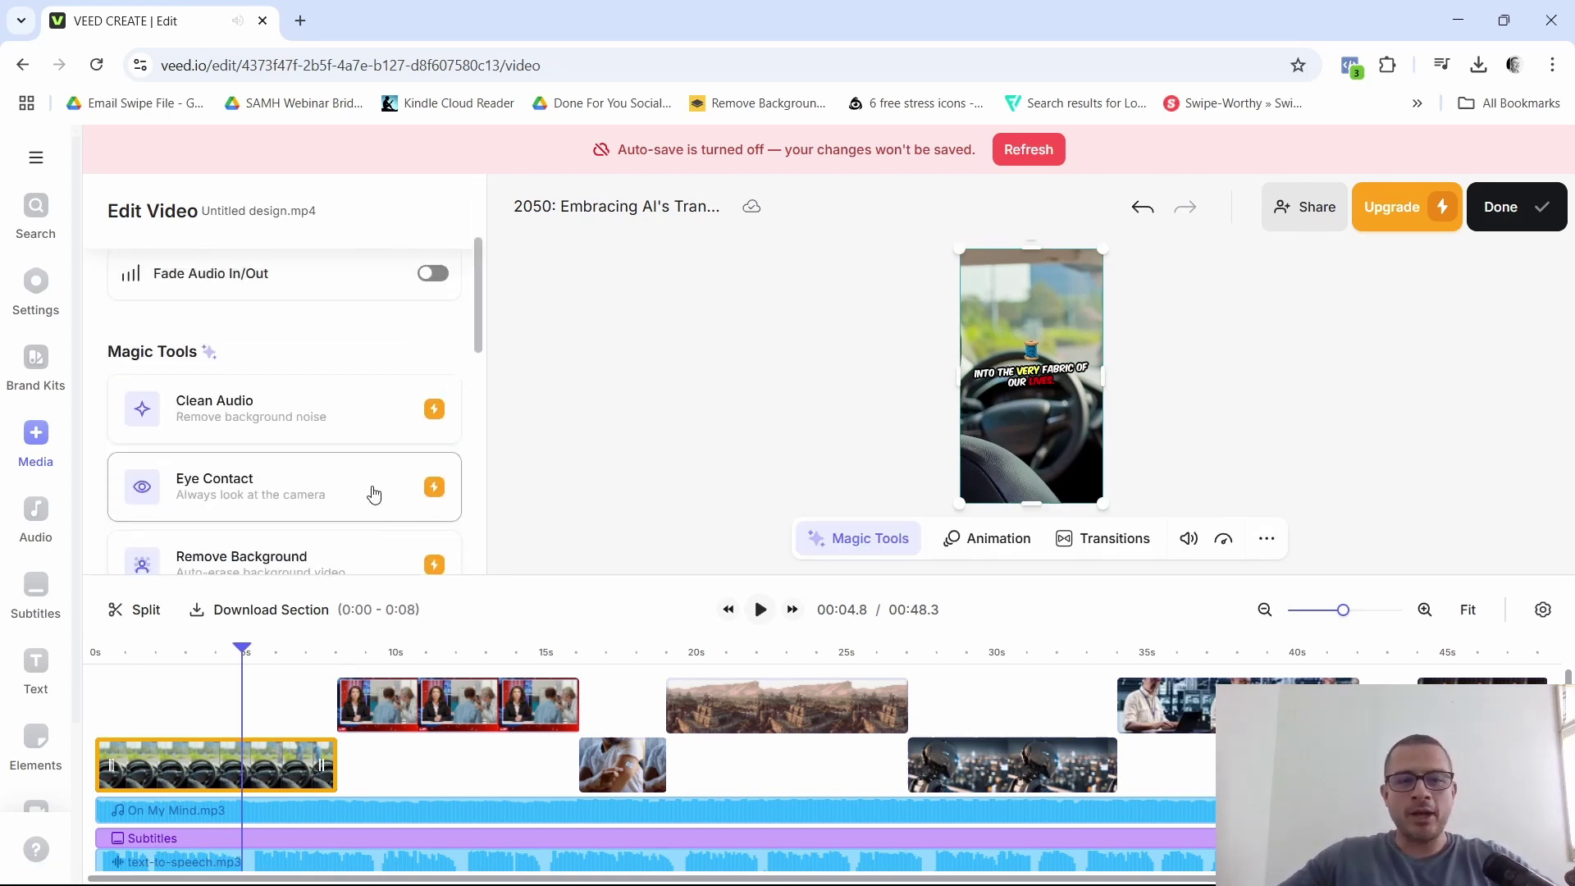
scroll(373, 492, "down", 2)
mouse_move(443, 475)
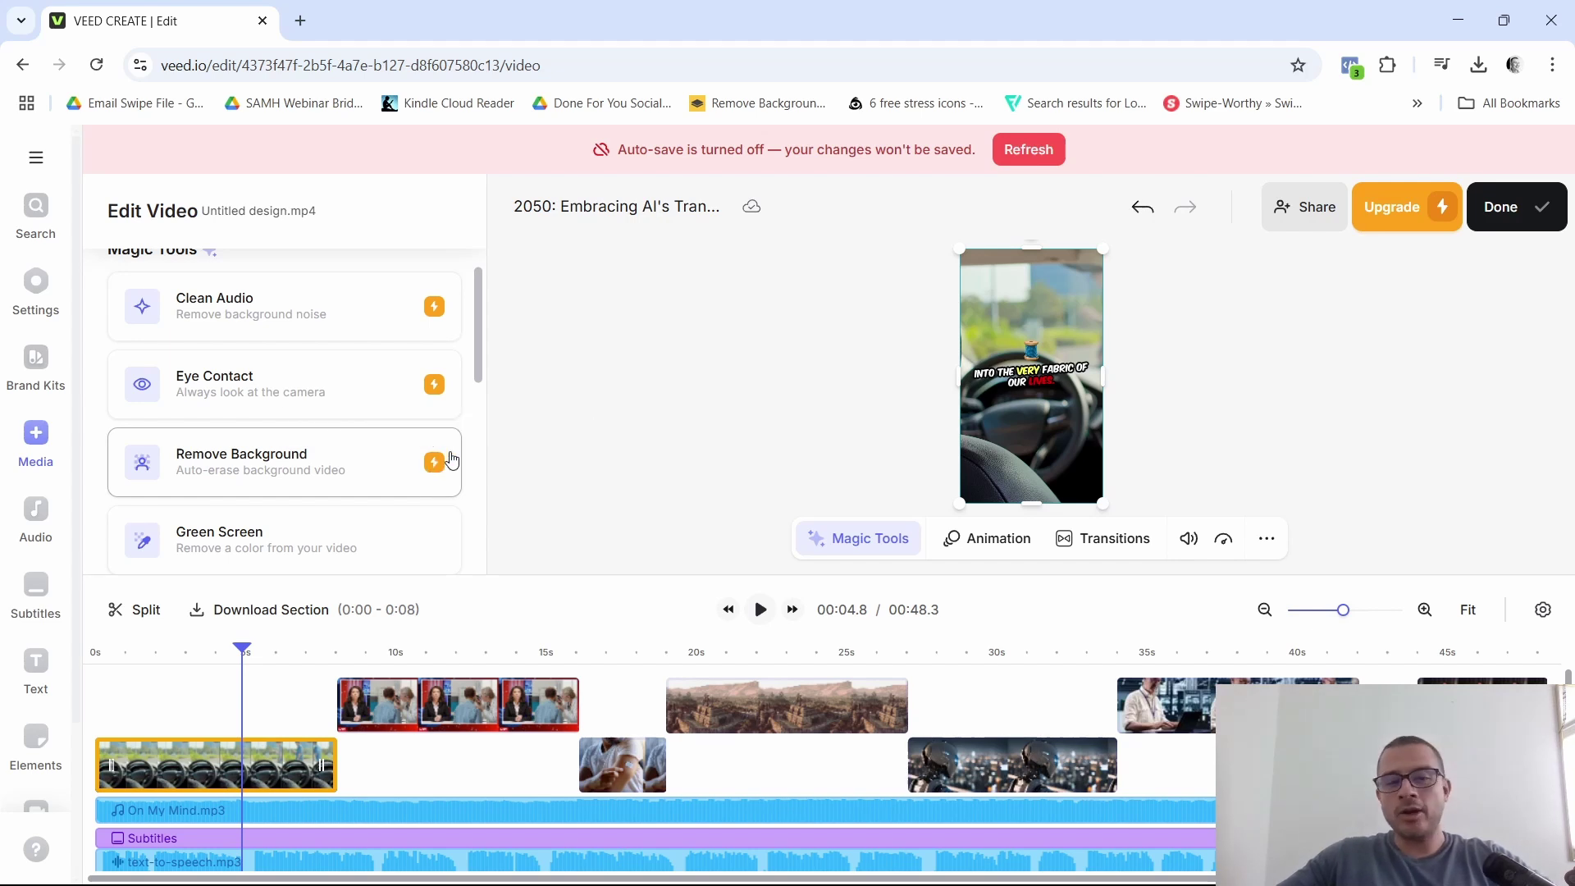
scroll(426, 482, "down", 5)
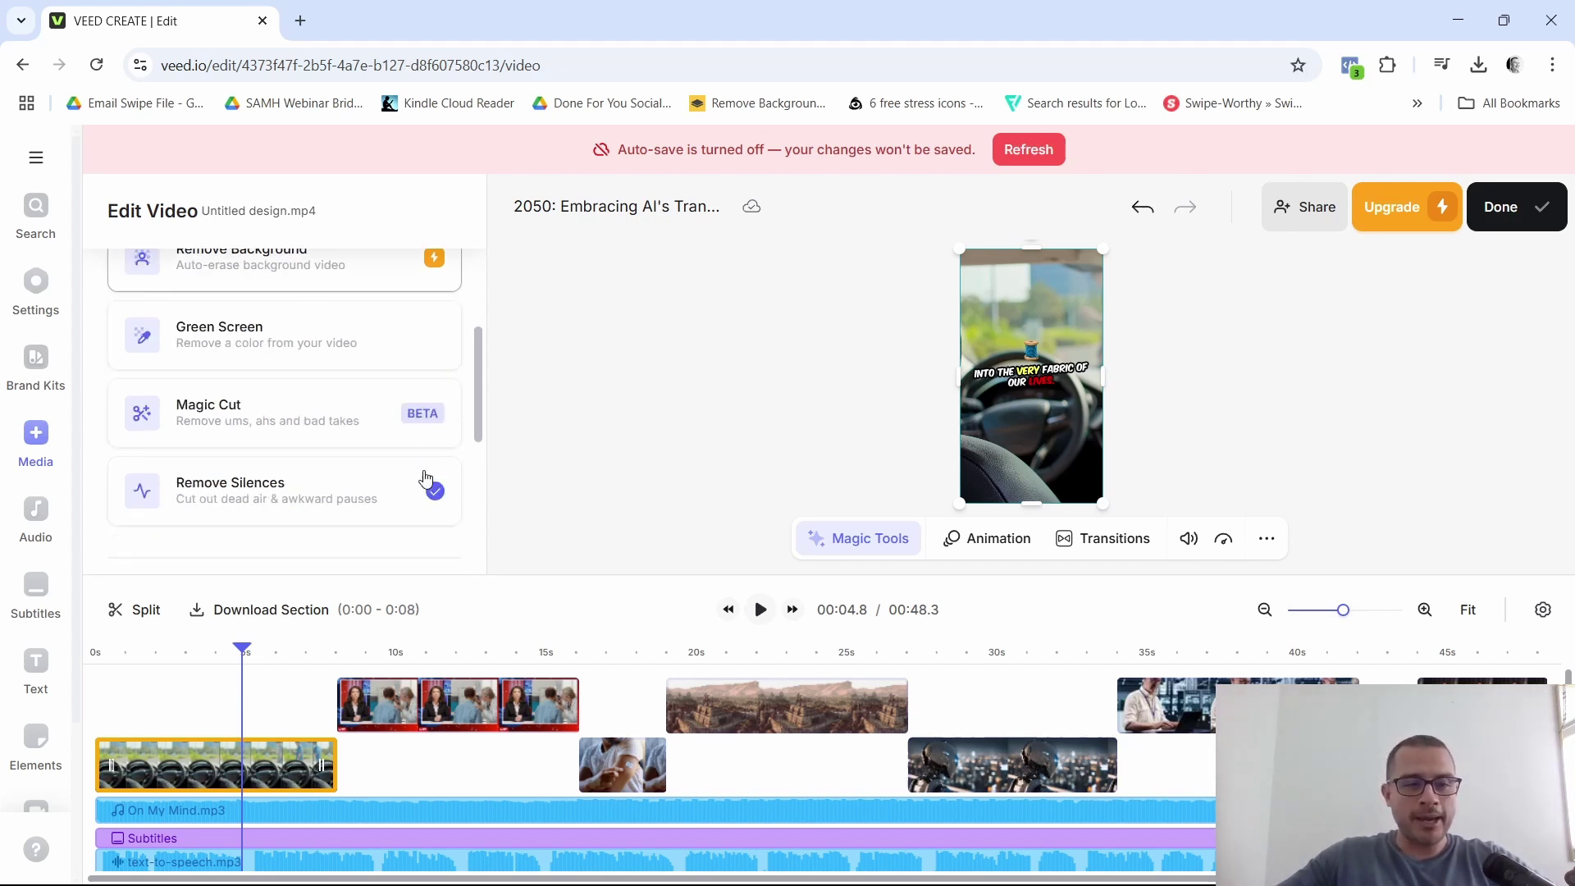
scroll(435, 487, "down", 3)
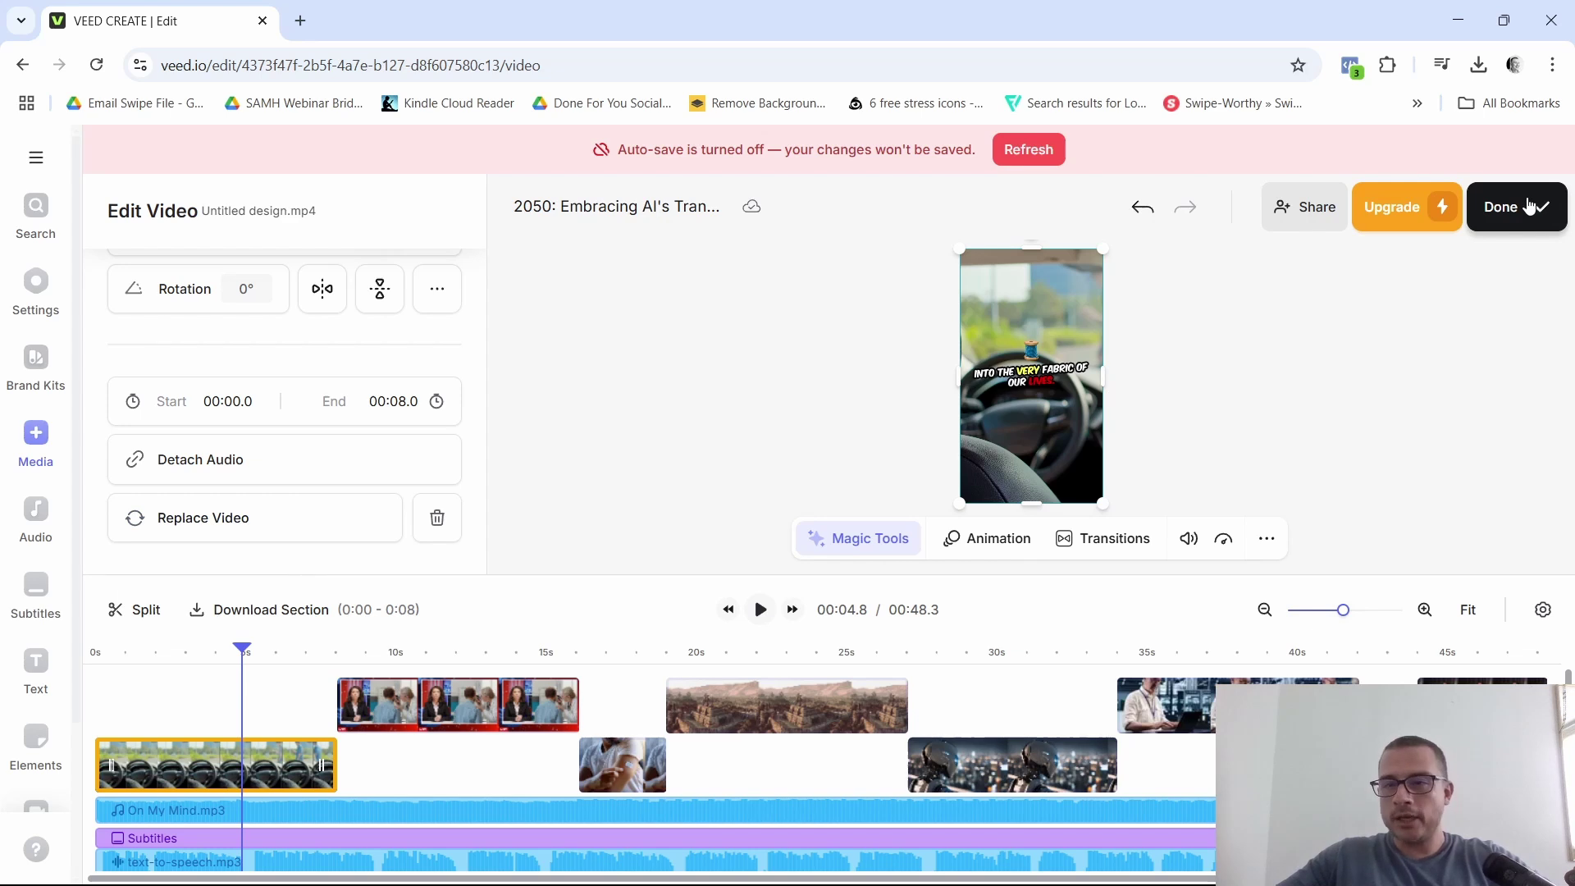
Step: Export the 2050 AI video with the watermark and play it on its share page
left_click(1532, 205)
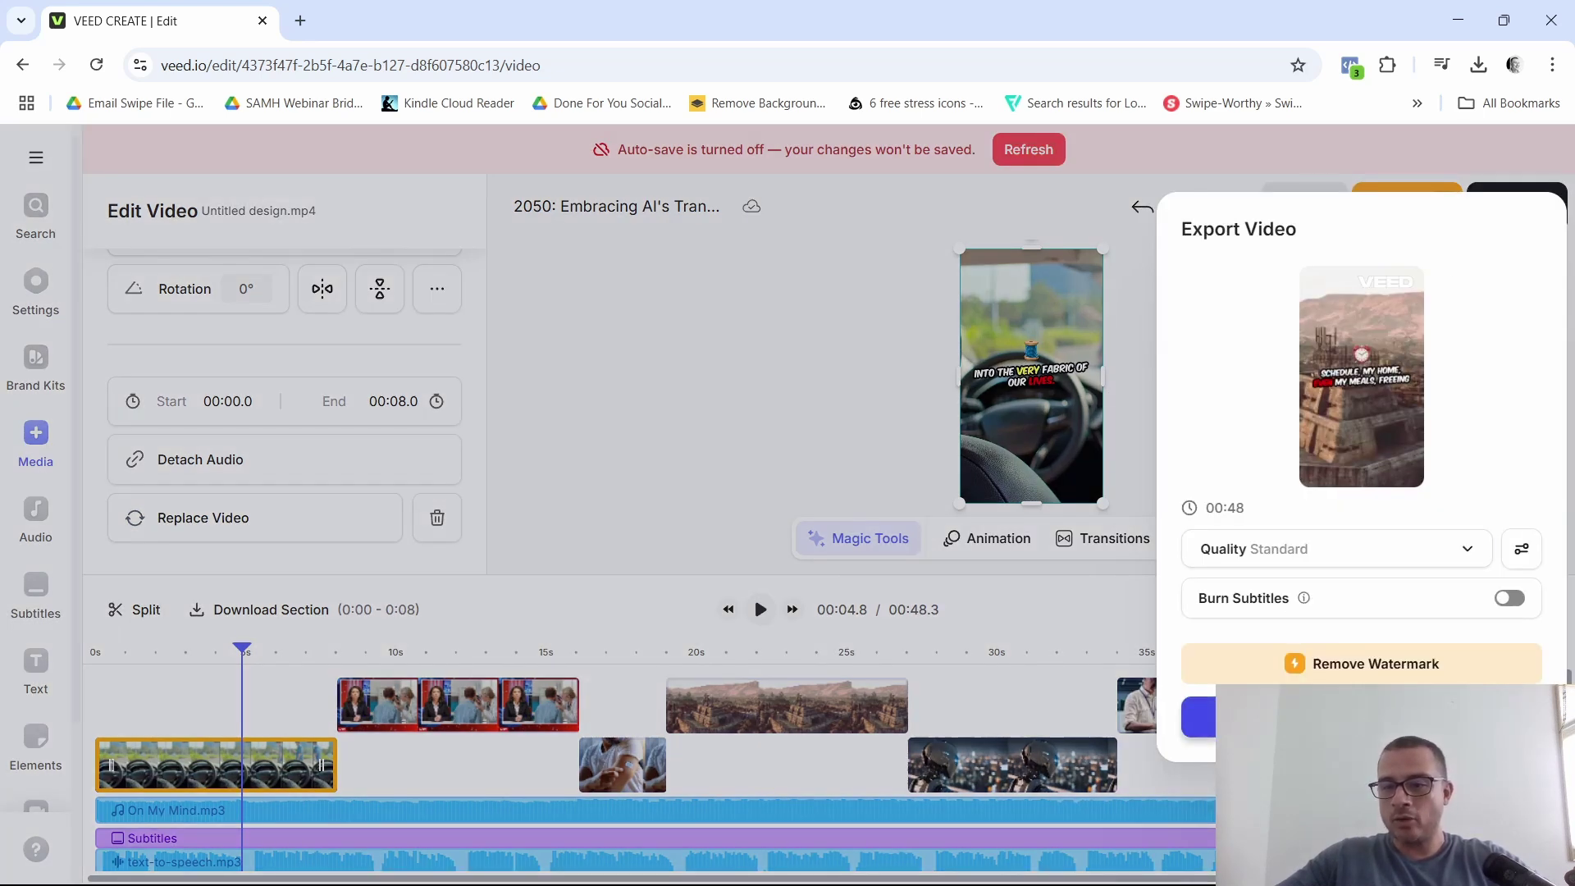
left_click(1361, 716)
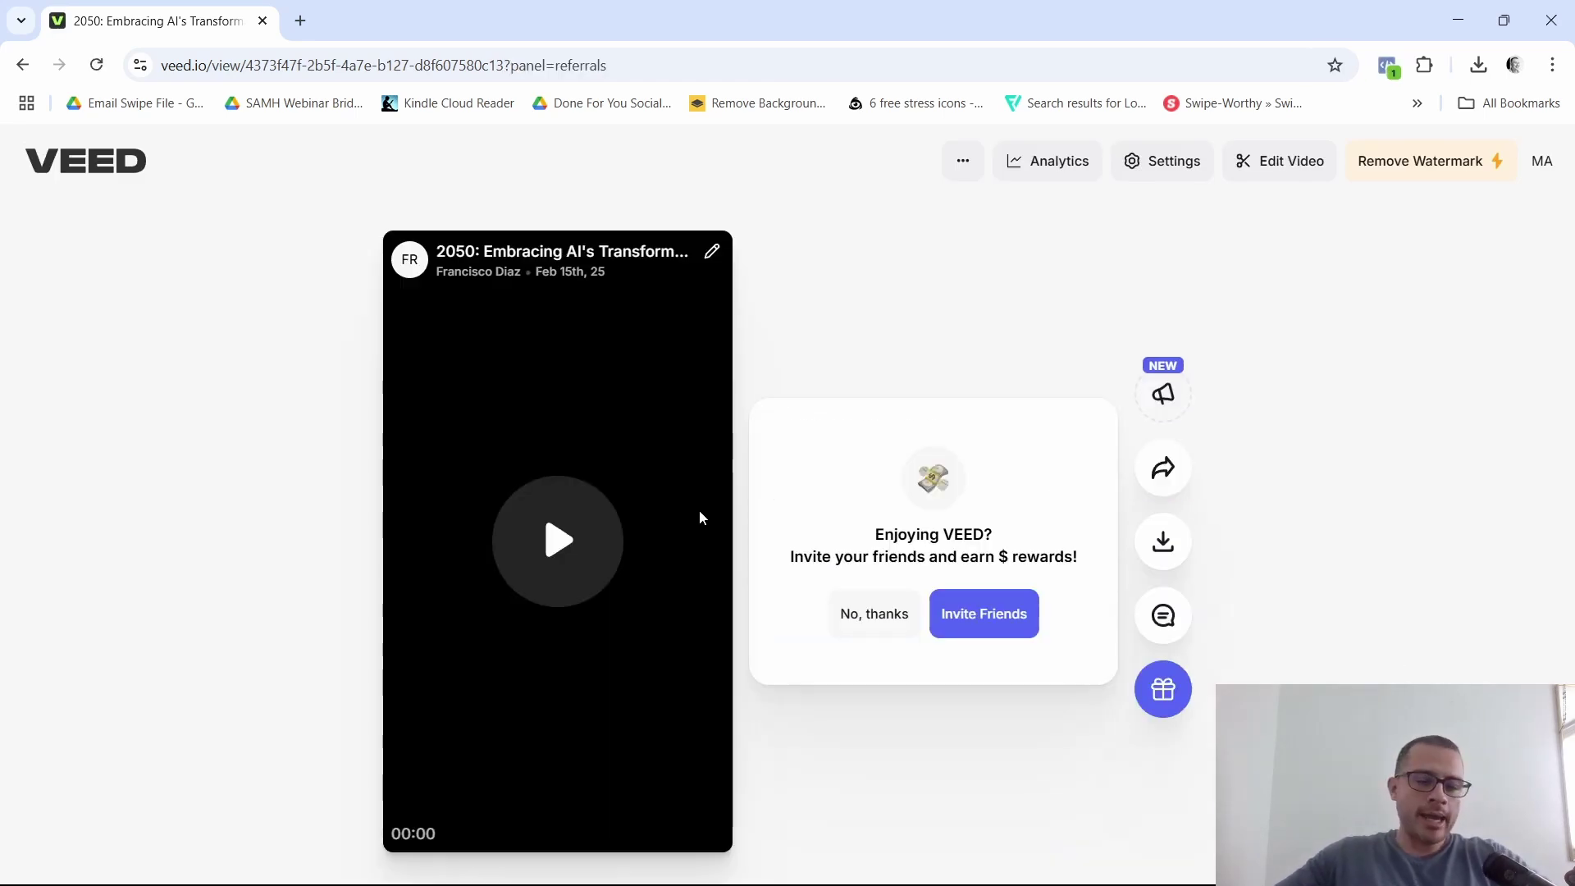
left_click(580, 544)
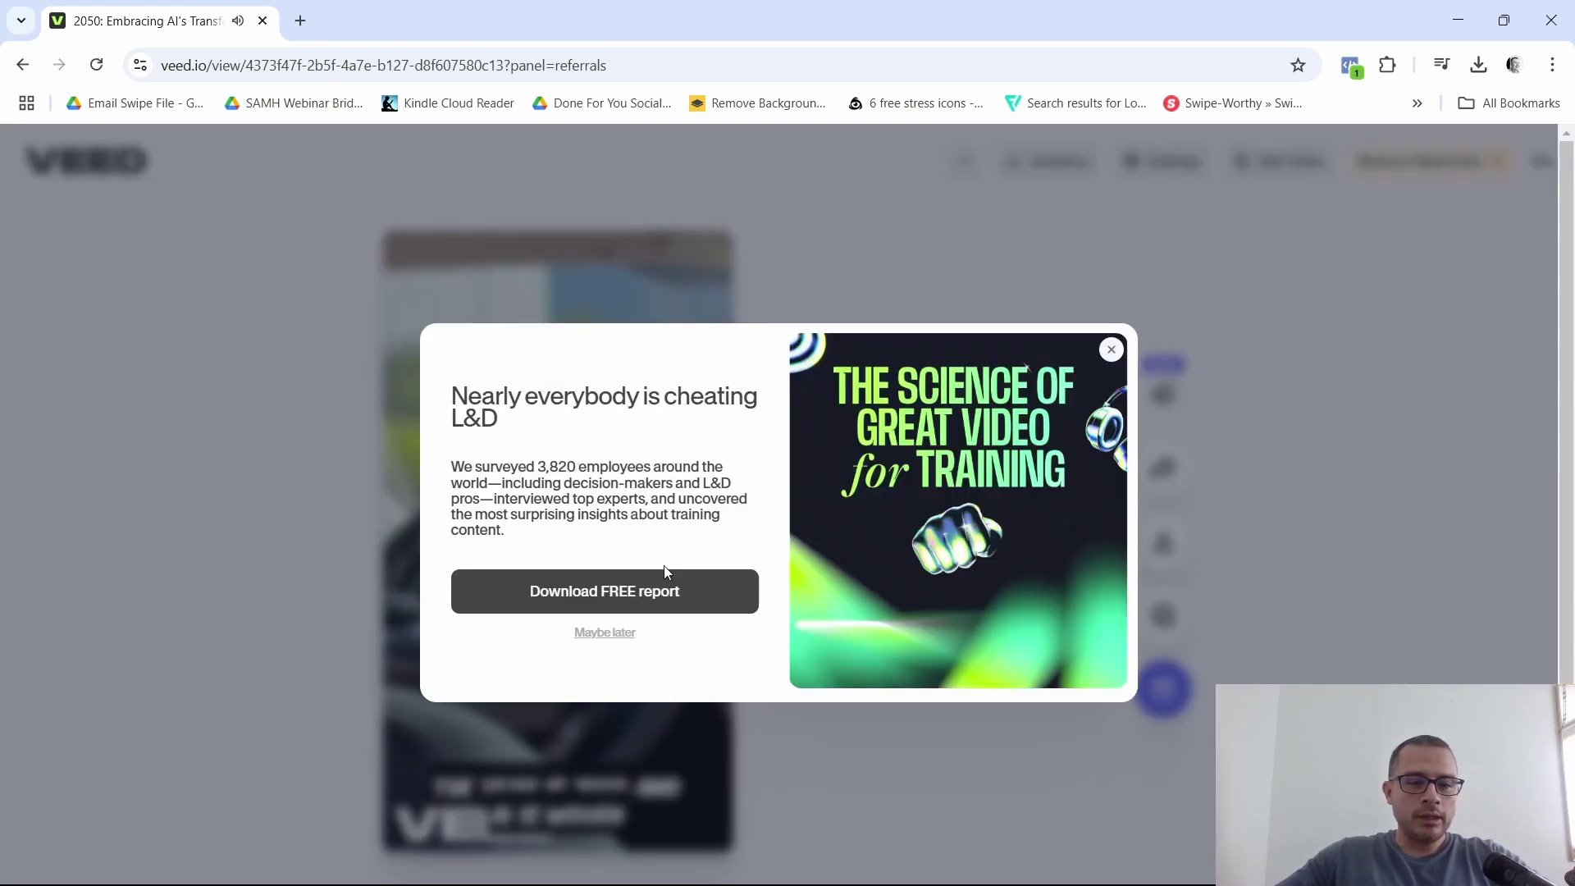
left_click(1113, 349)
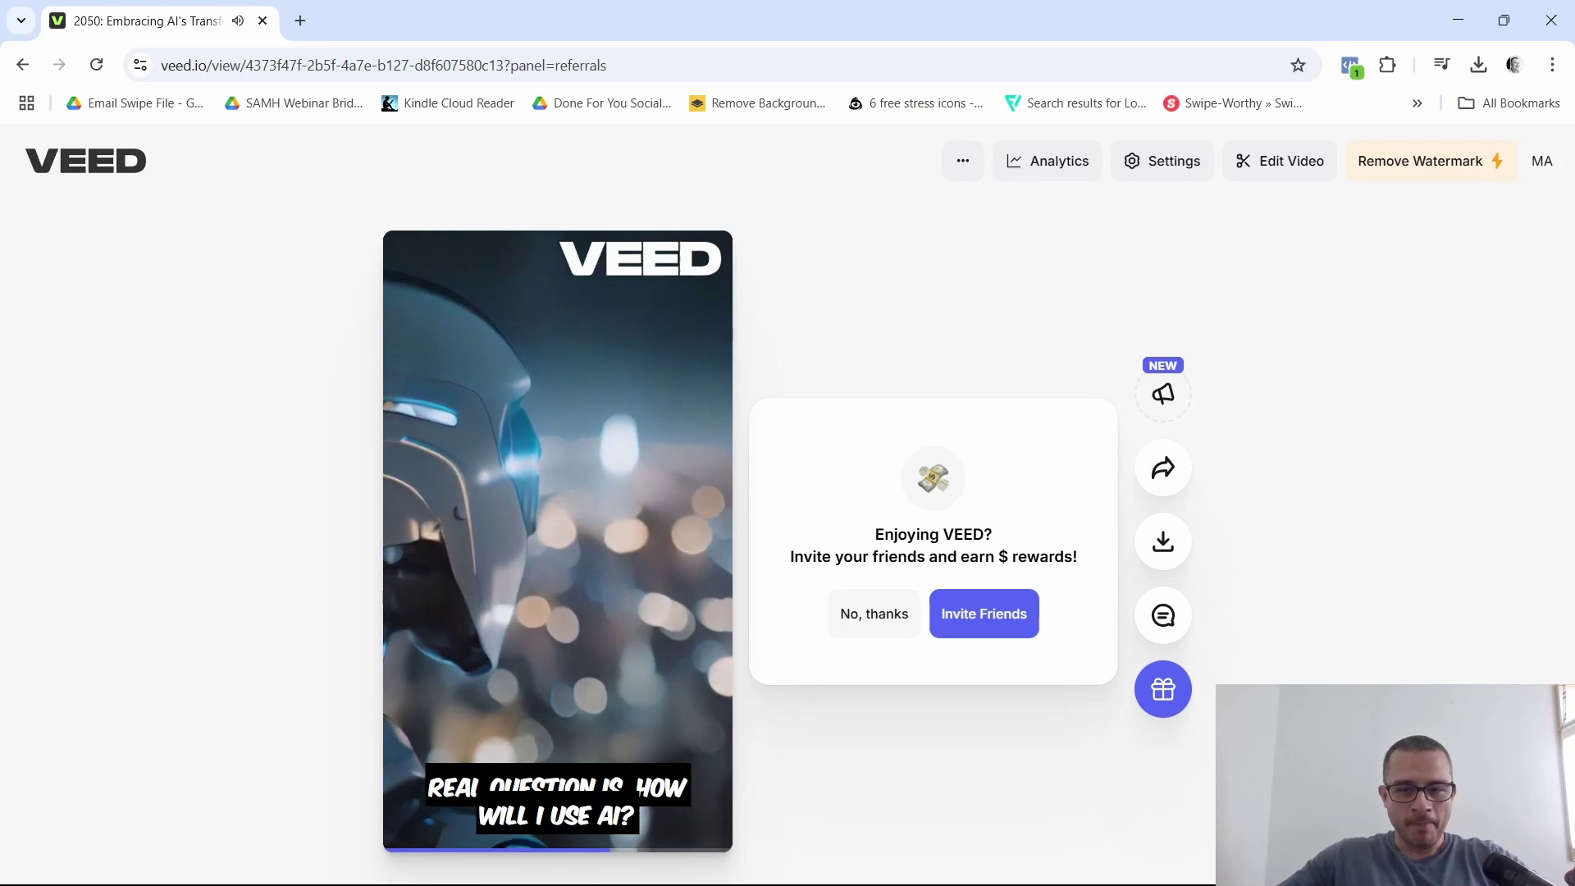
mouse_move(552, 498)
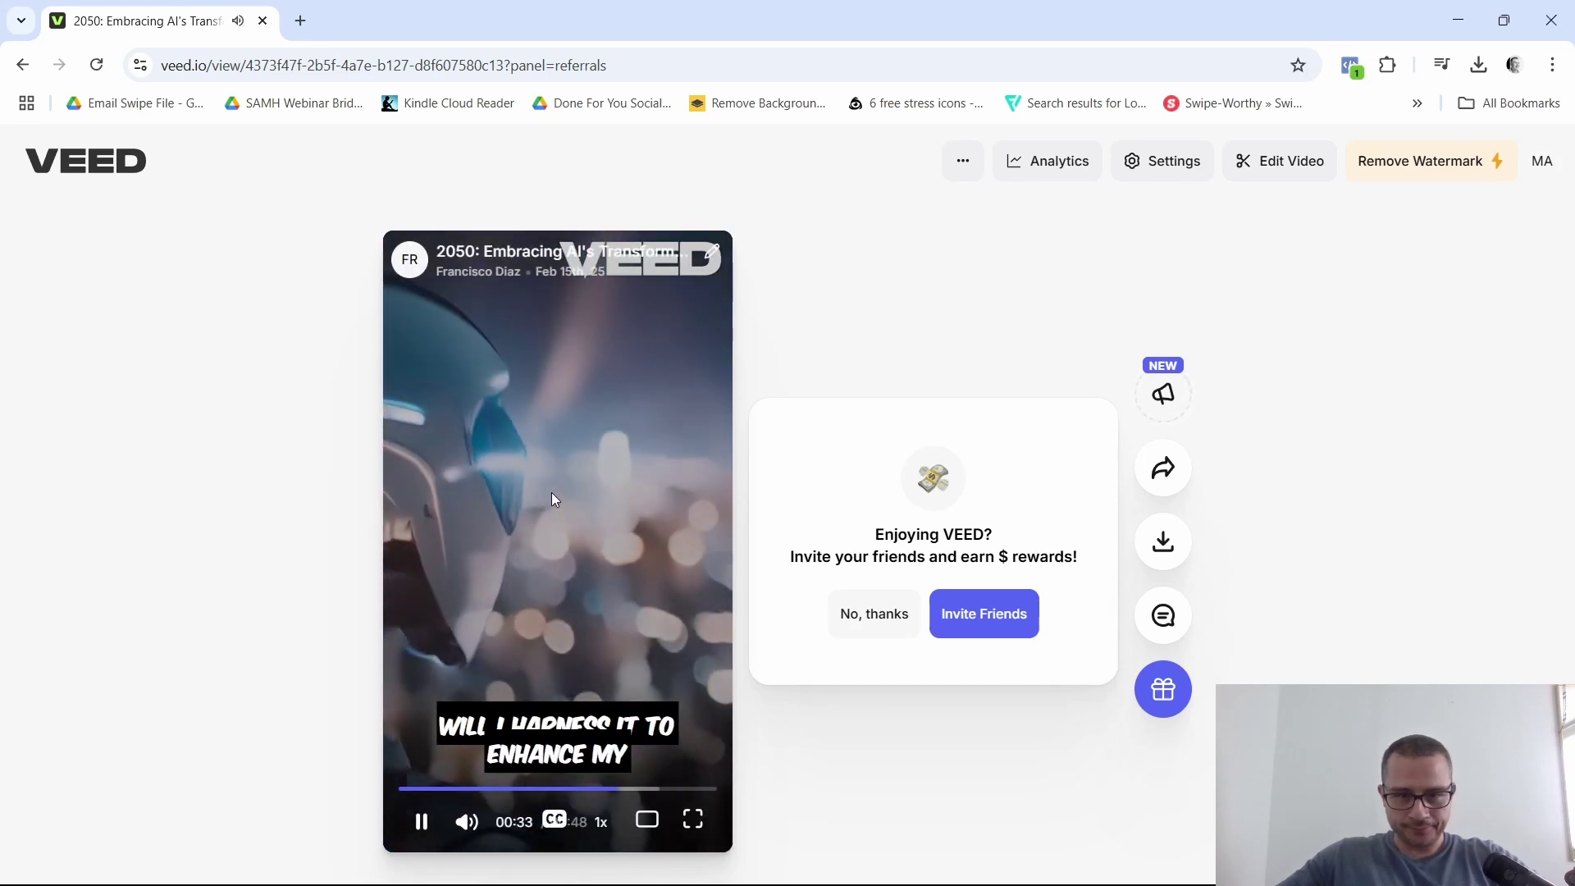
Step: Pause the exported video at 35 seconds and look over the YouTube video page
left_click(422, 821)
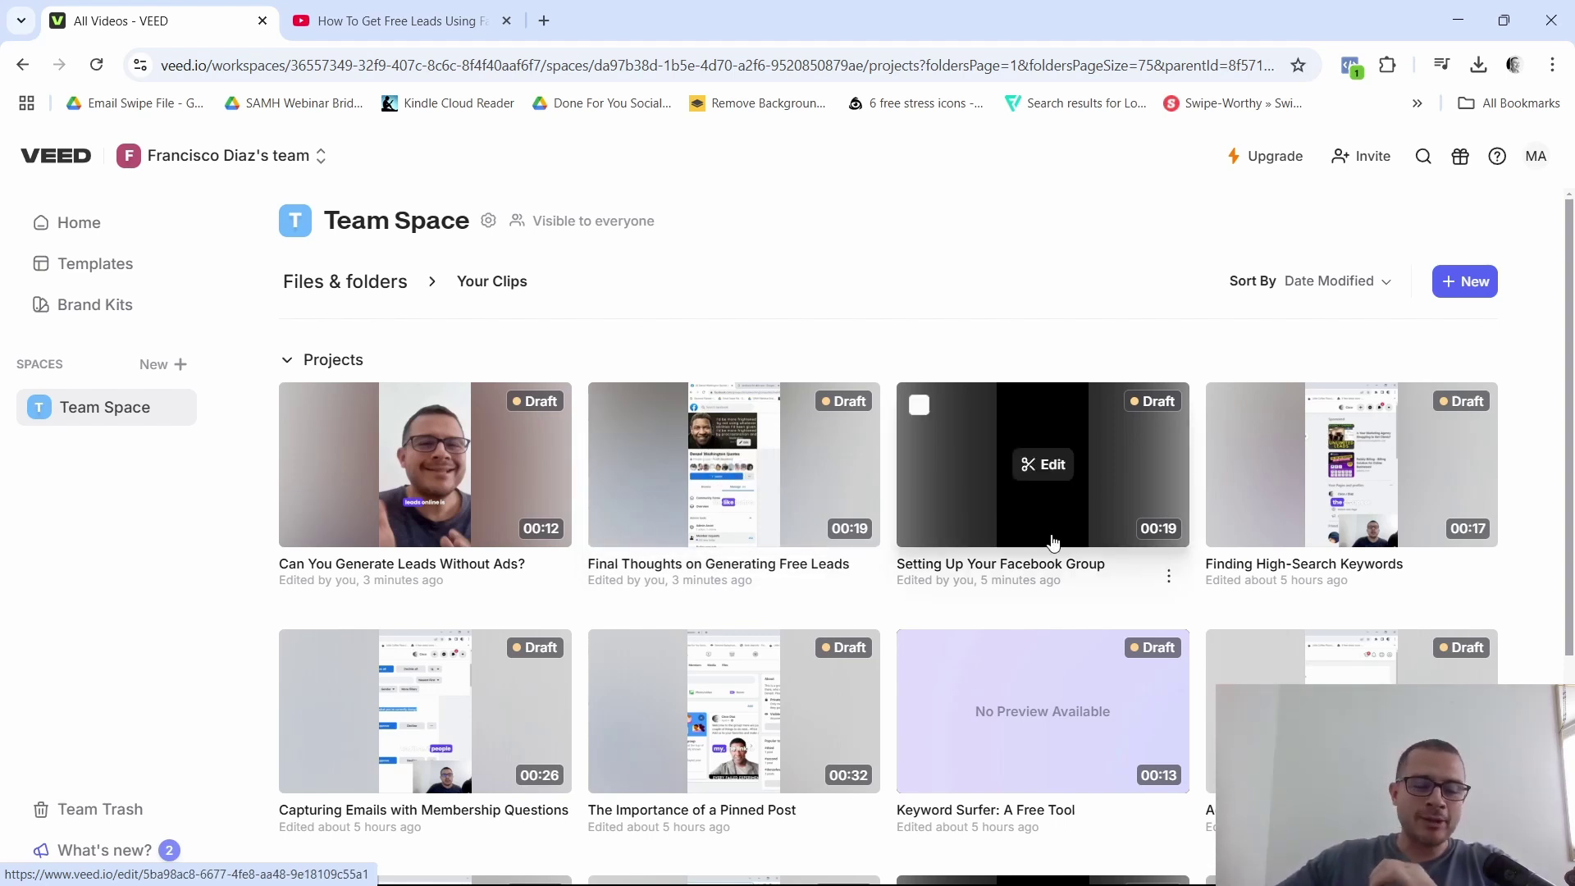
left_click(398, 21)
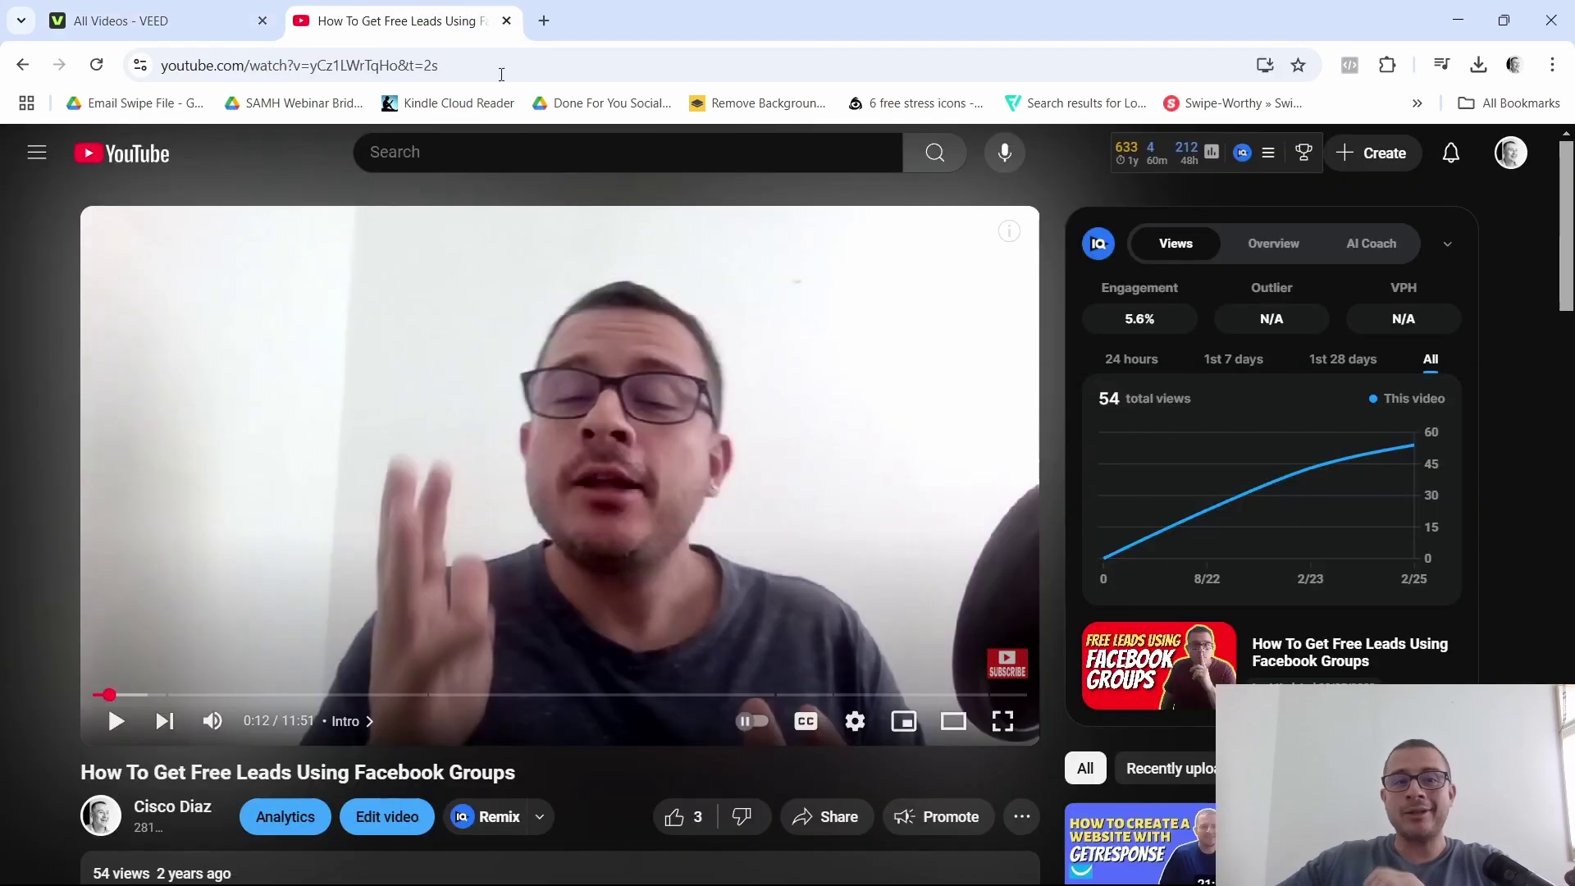
scroll(625, 556, "down", 4)
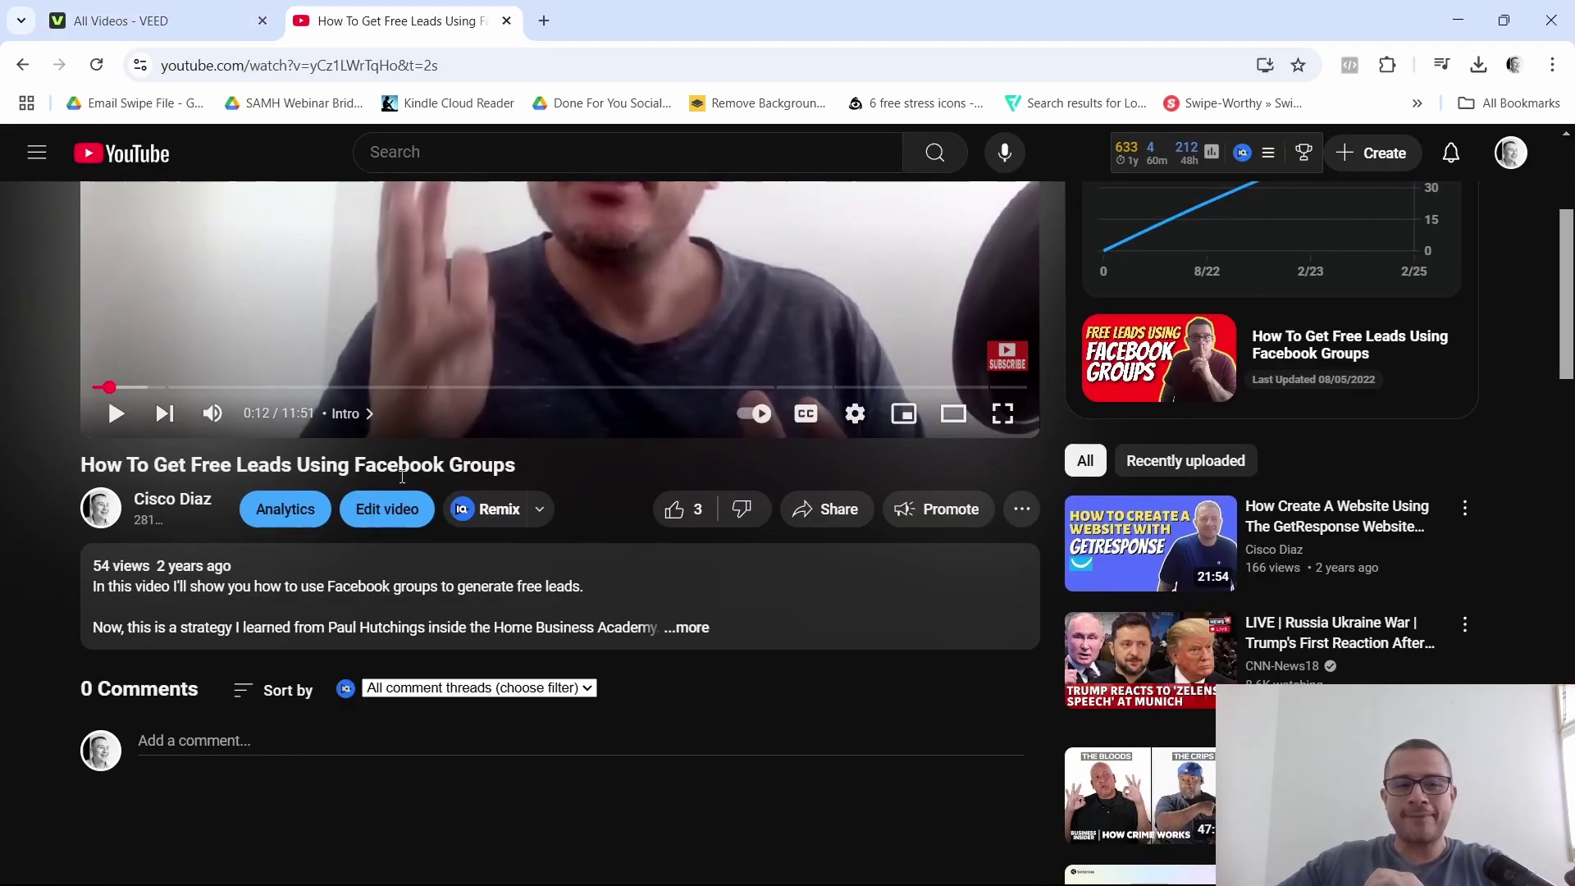
scroll(525, 533, "up", 4)
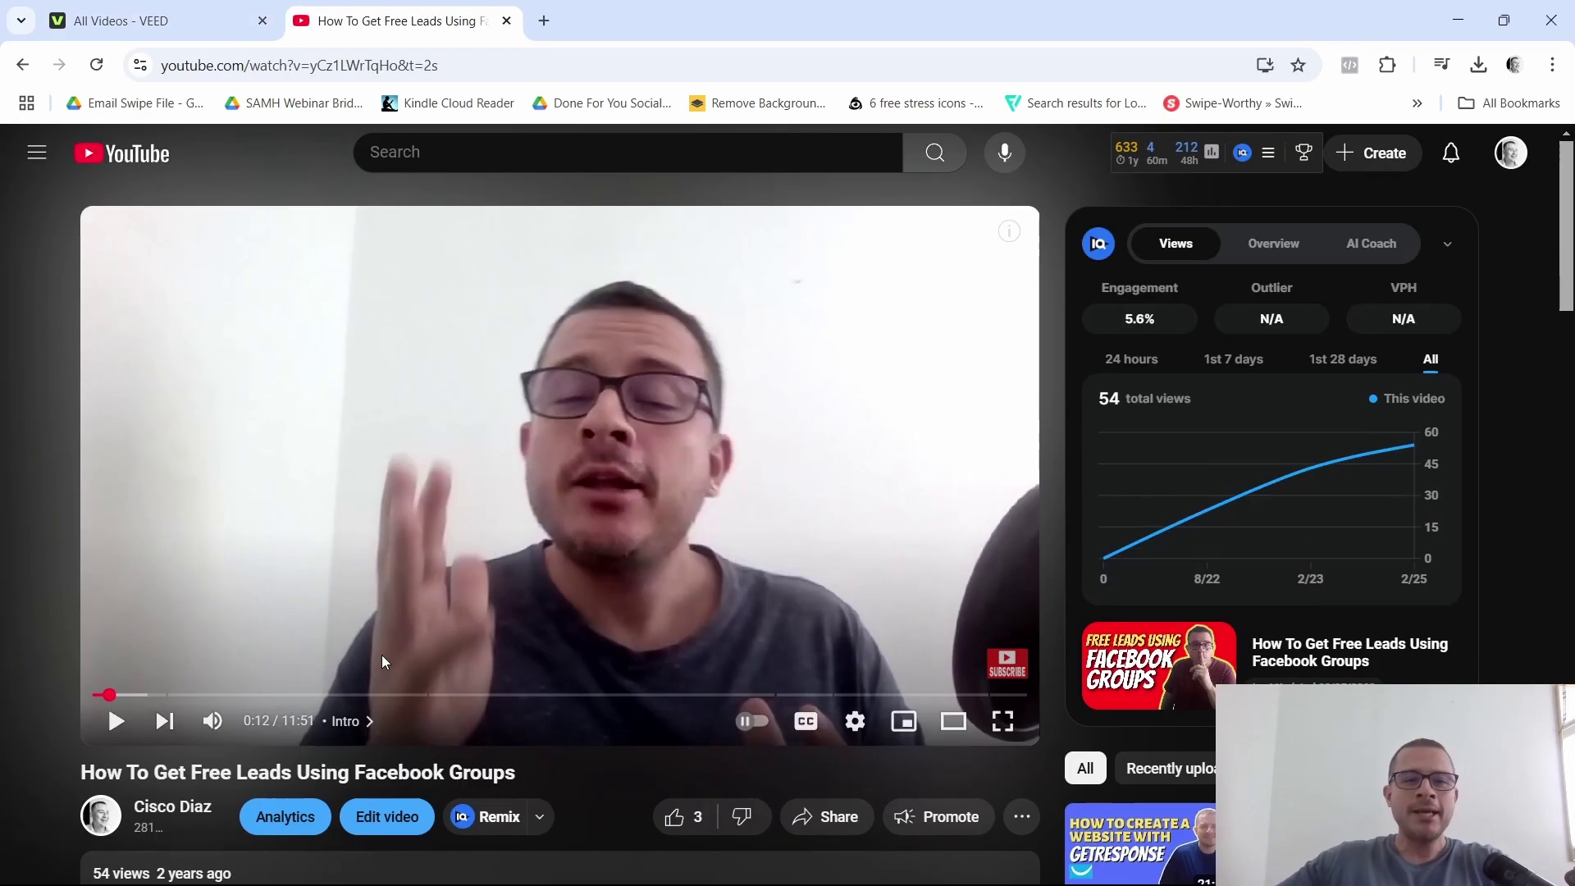
Step: Return to VEED's Your Clips folder and browse the draft clip projects
left_click(123, 27)
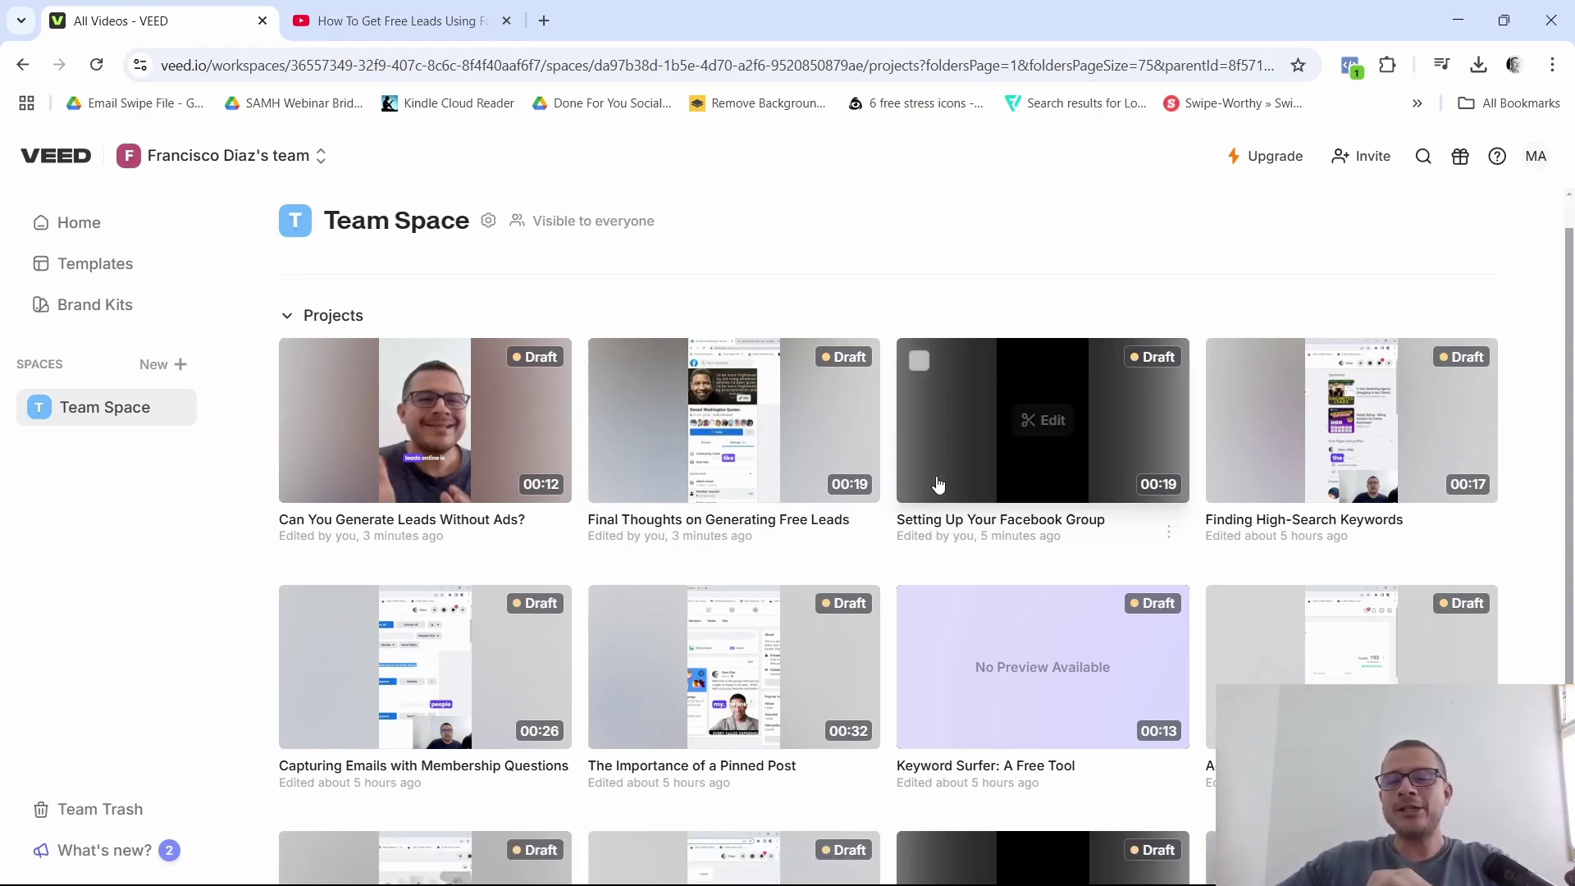
scroll(938, 485, "down", 3)
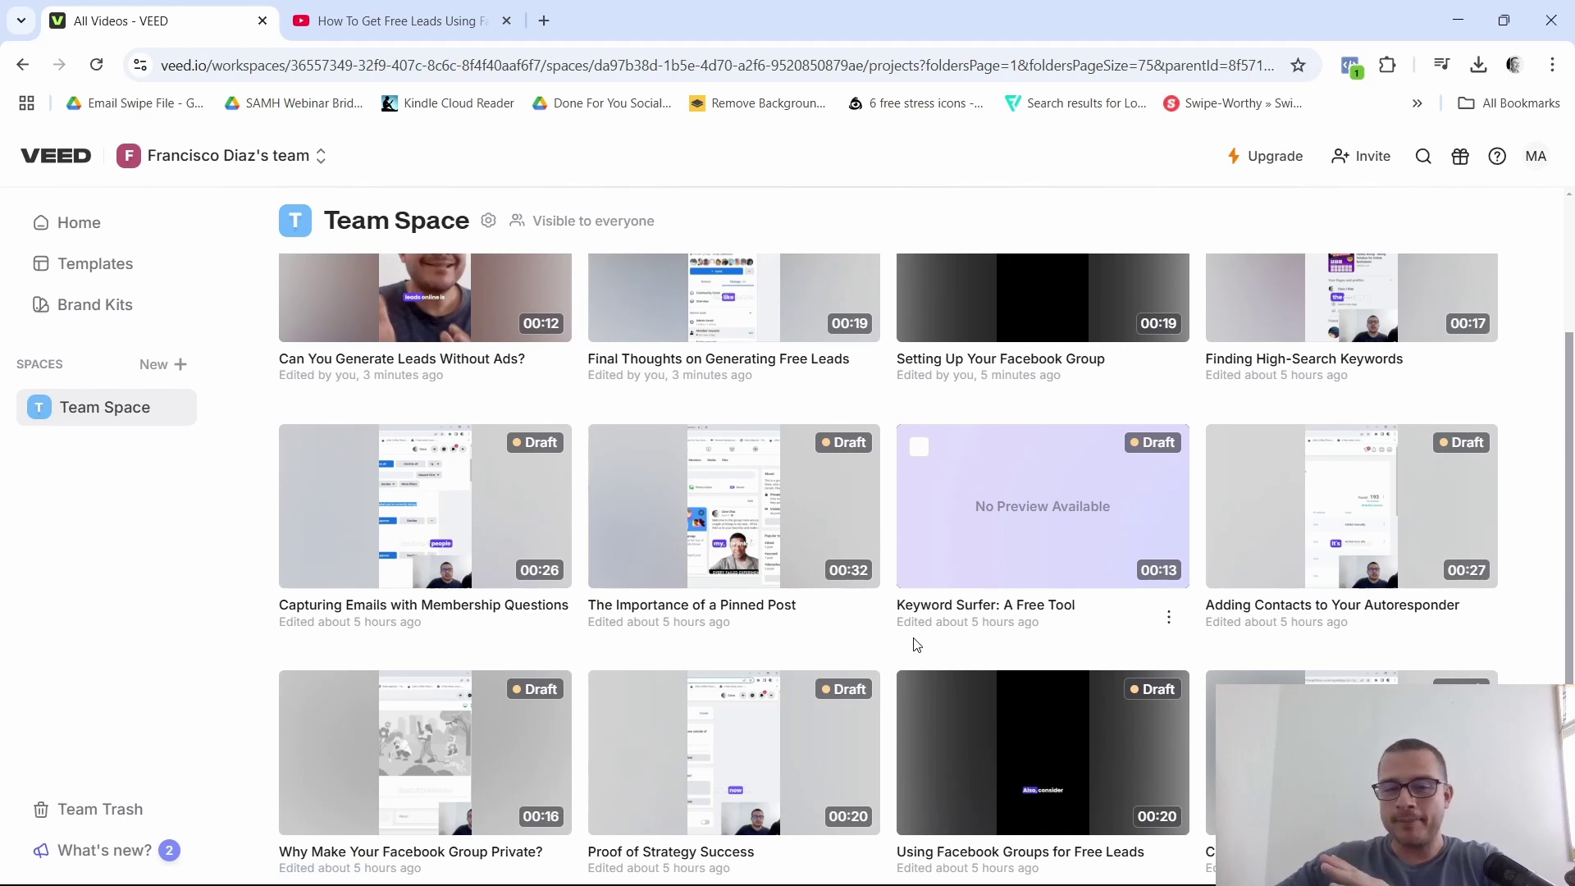
scroll(908, 651, "up", 3)
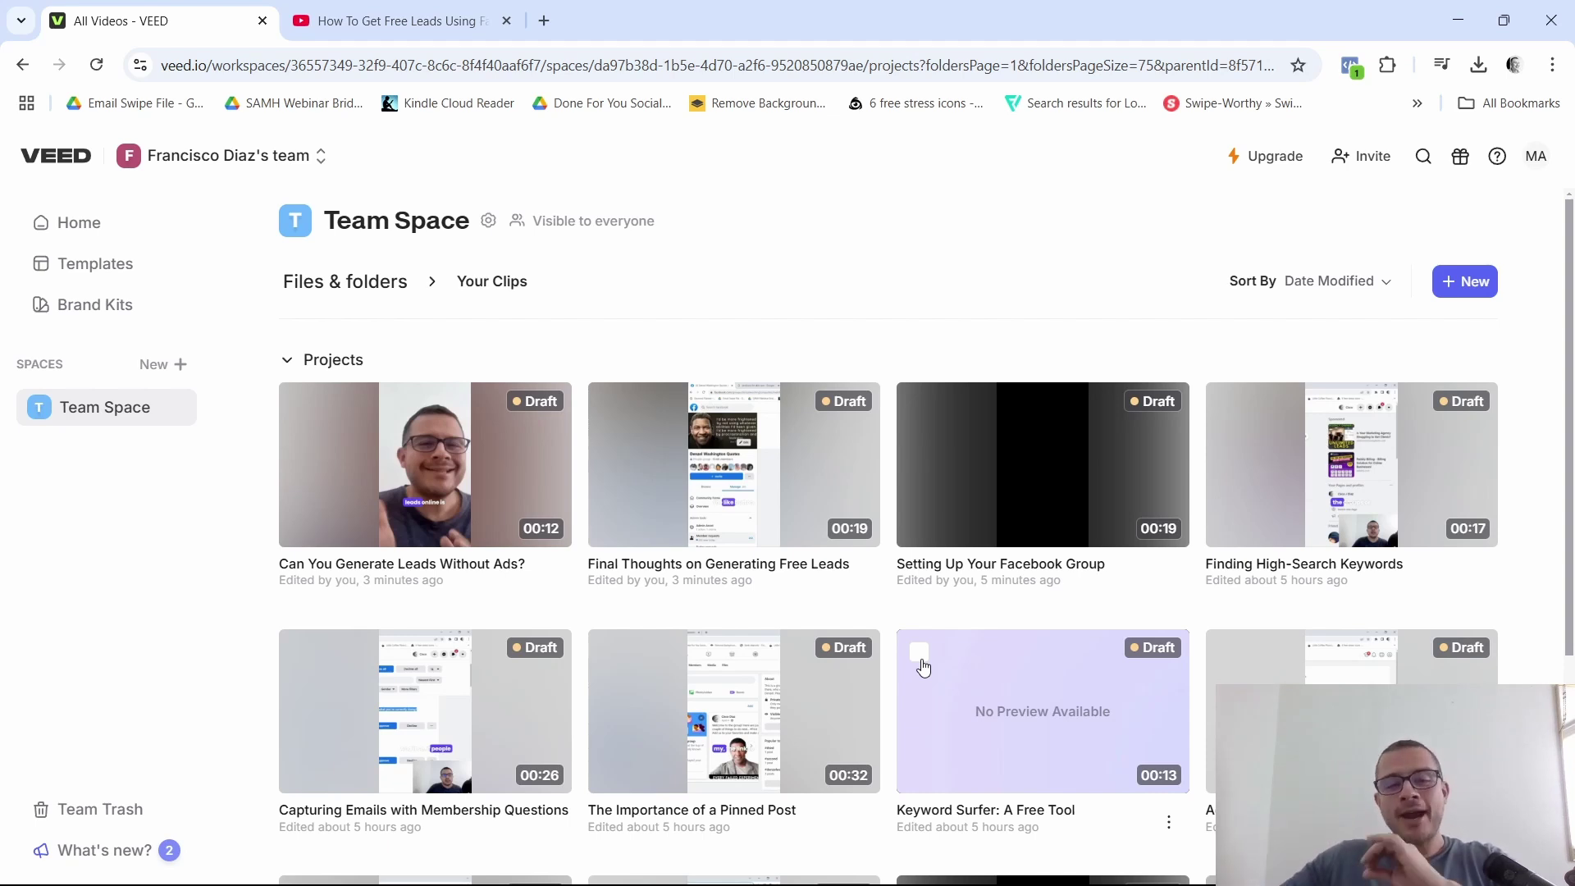
Step: Play the 'Can You Generate Leads Without Ads?' clip preview and scroll through its Project Settings
left_click(496, 488)
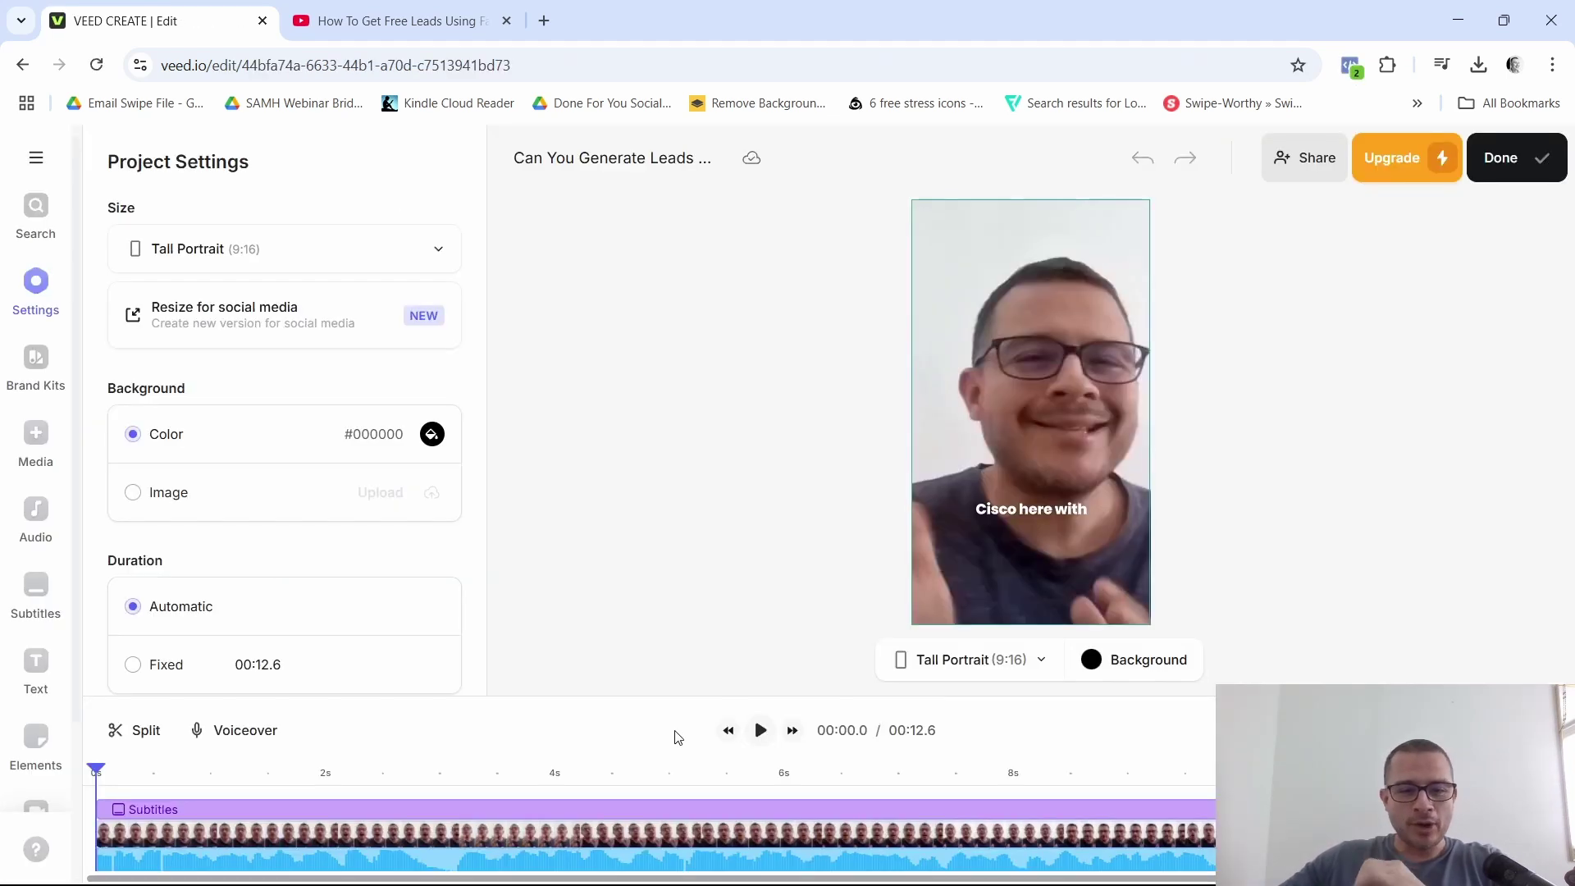
left_click(760, 730)
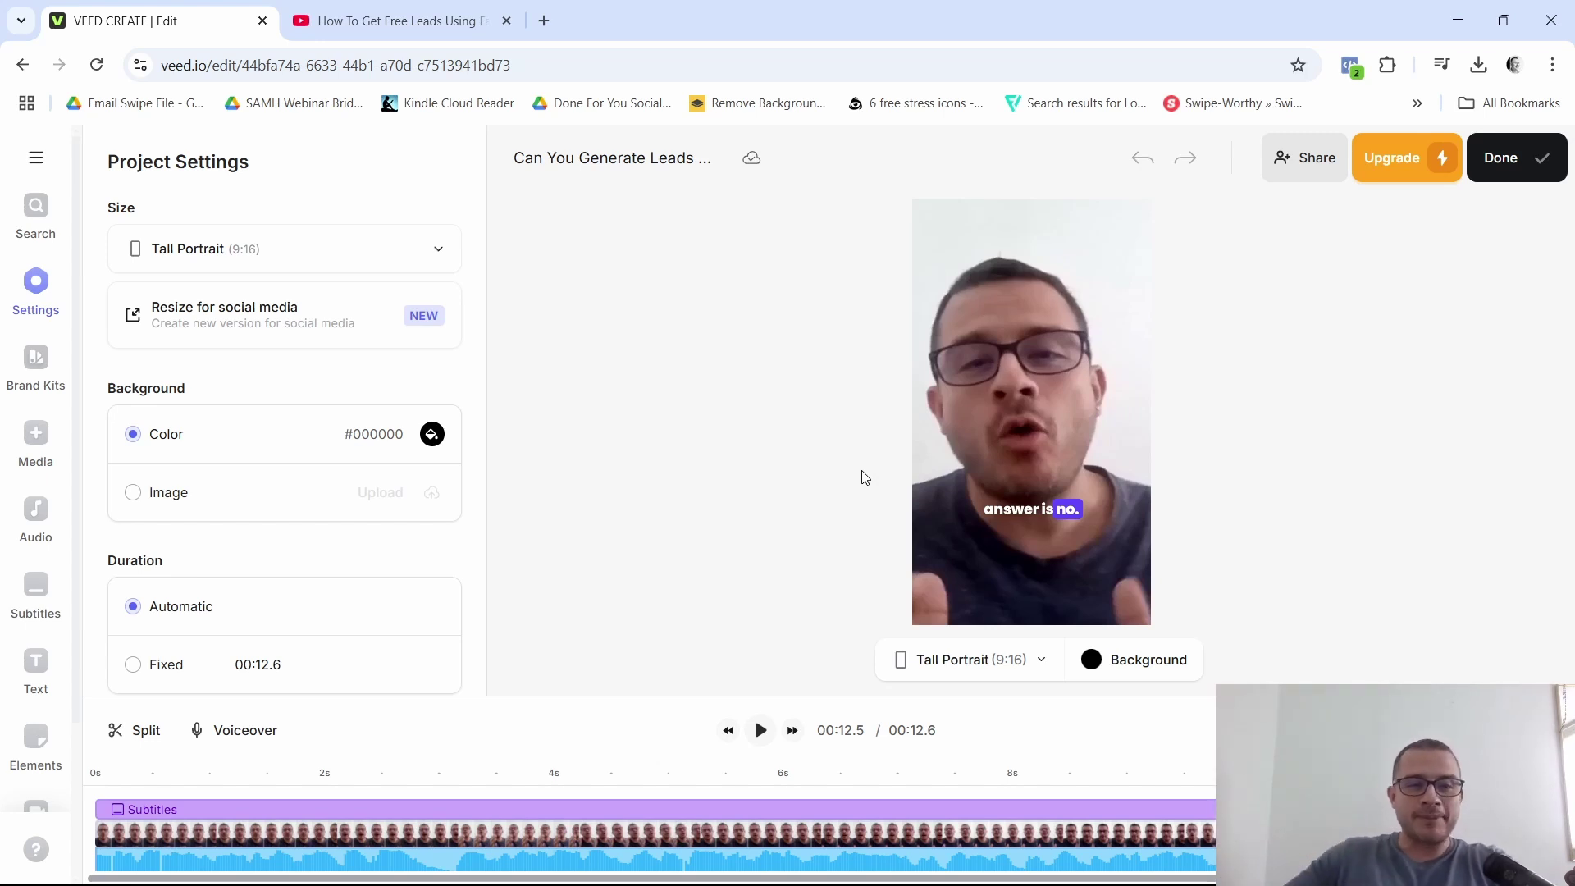
scroll(279, 409, "down", 3)
scroll(283, 408, "down", 2)
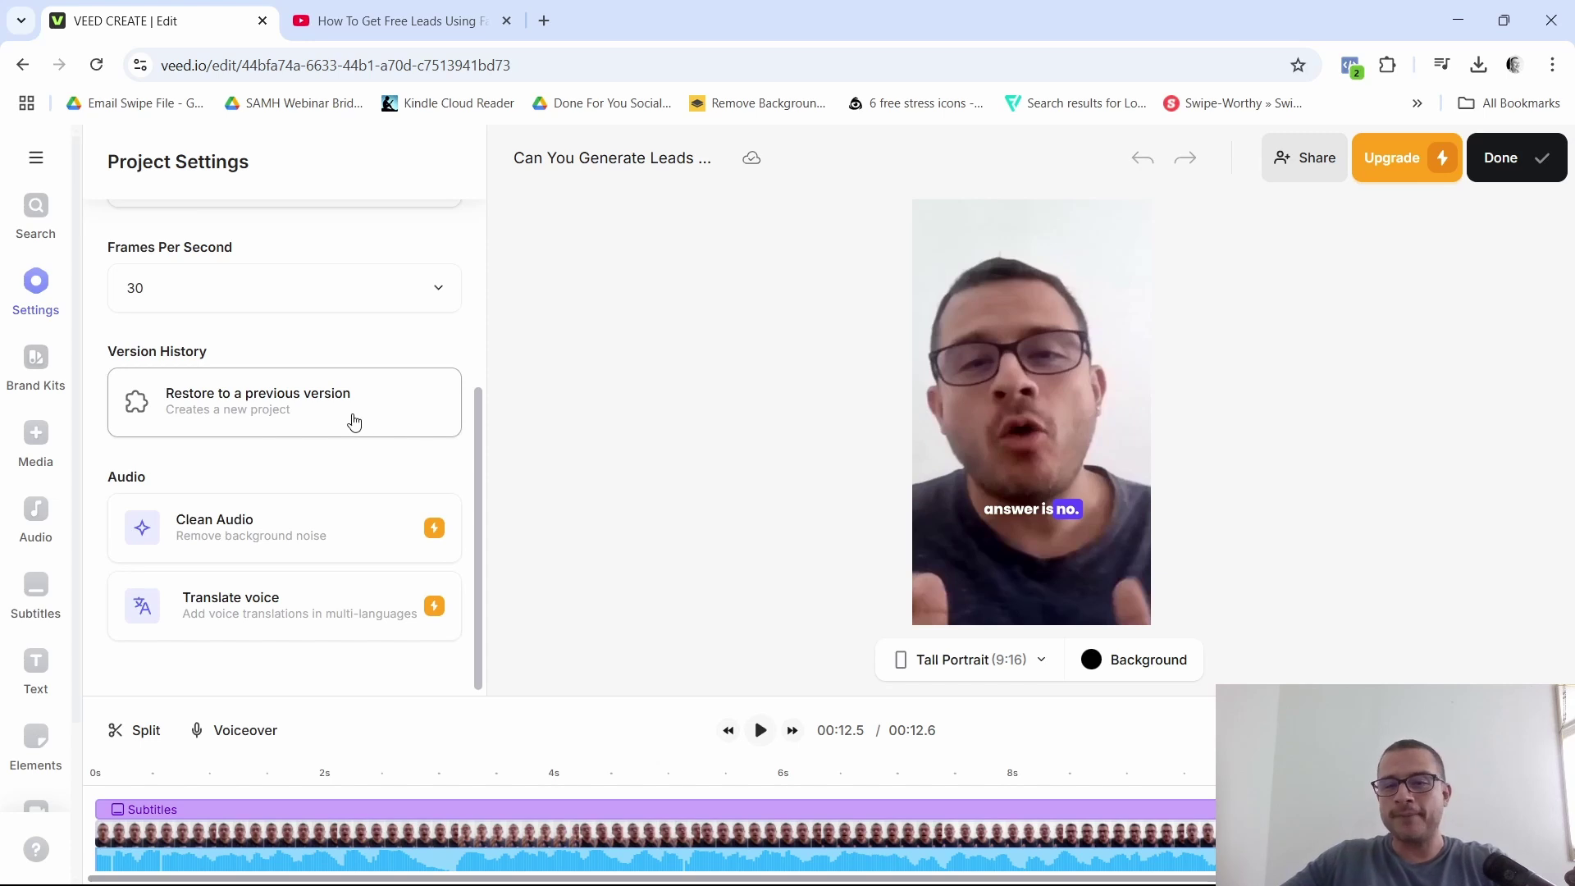
scroll(426, 442, "up", 4)
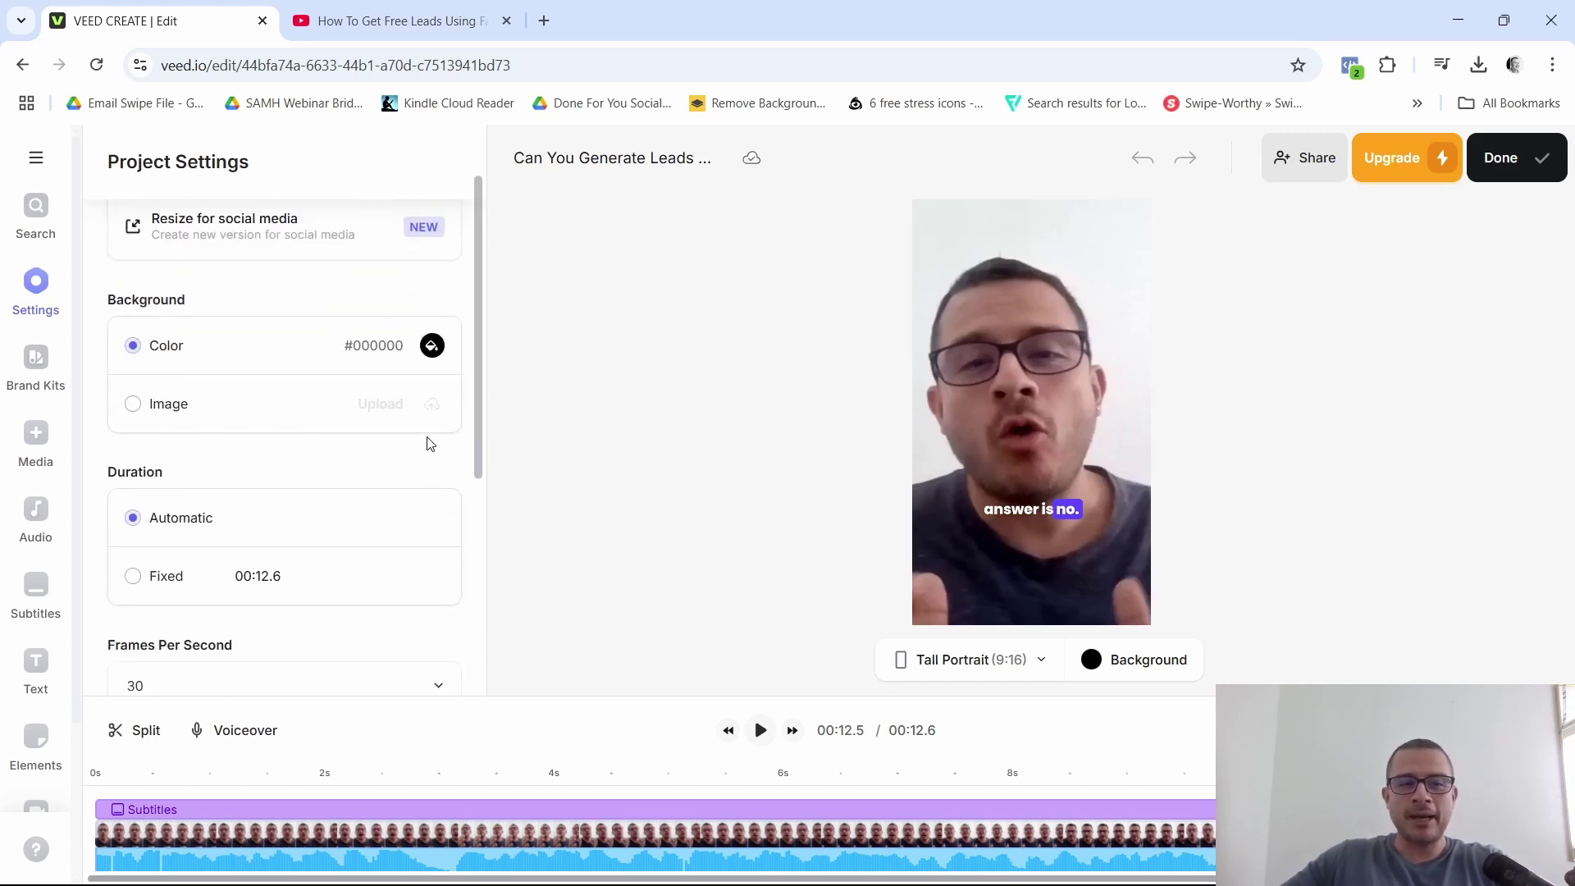
scroll(427, 443, "up", 1)
scroll(444, 447, "up", 1)
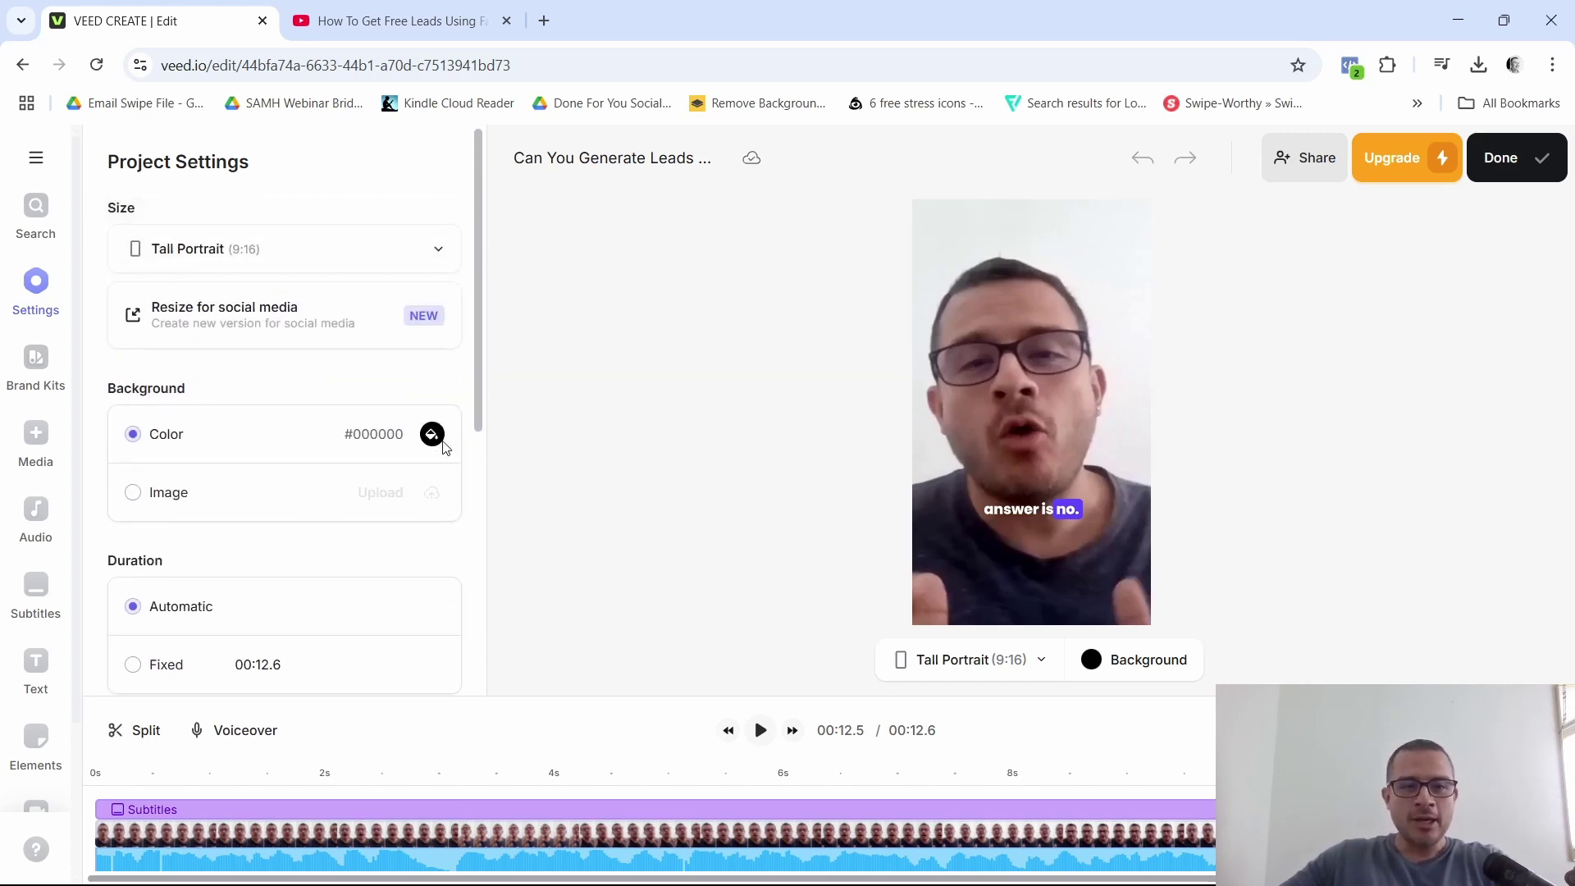
scroll(271, 427, "down", 3)
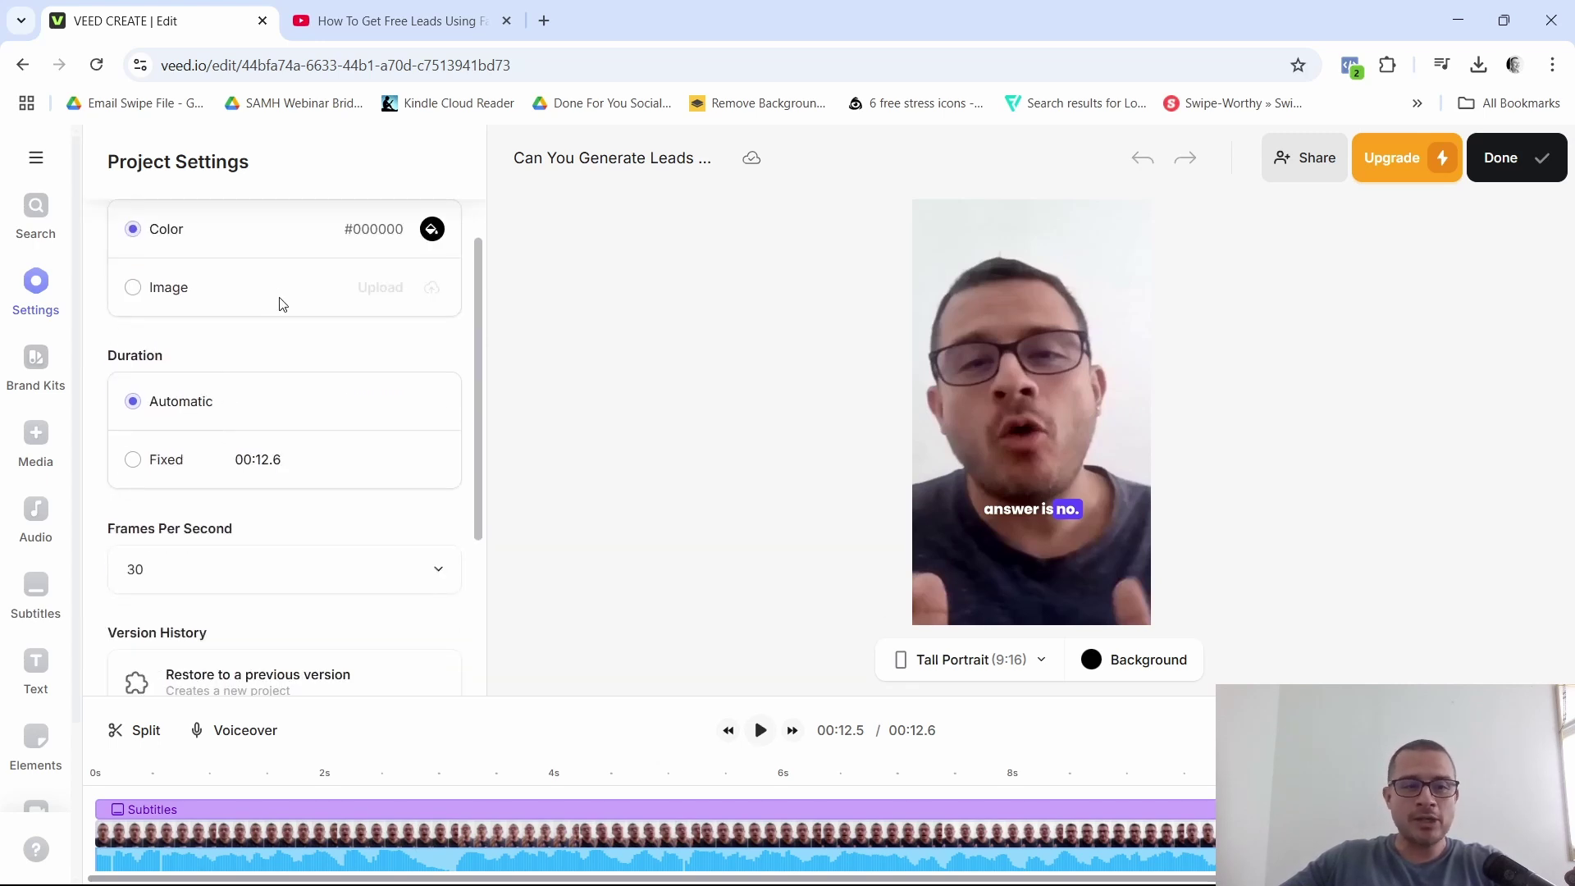
scroll(320, 400, "down", 4)
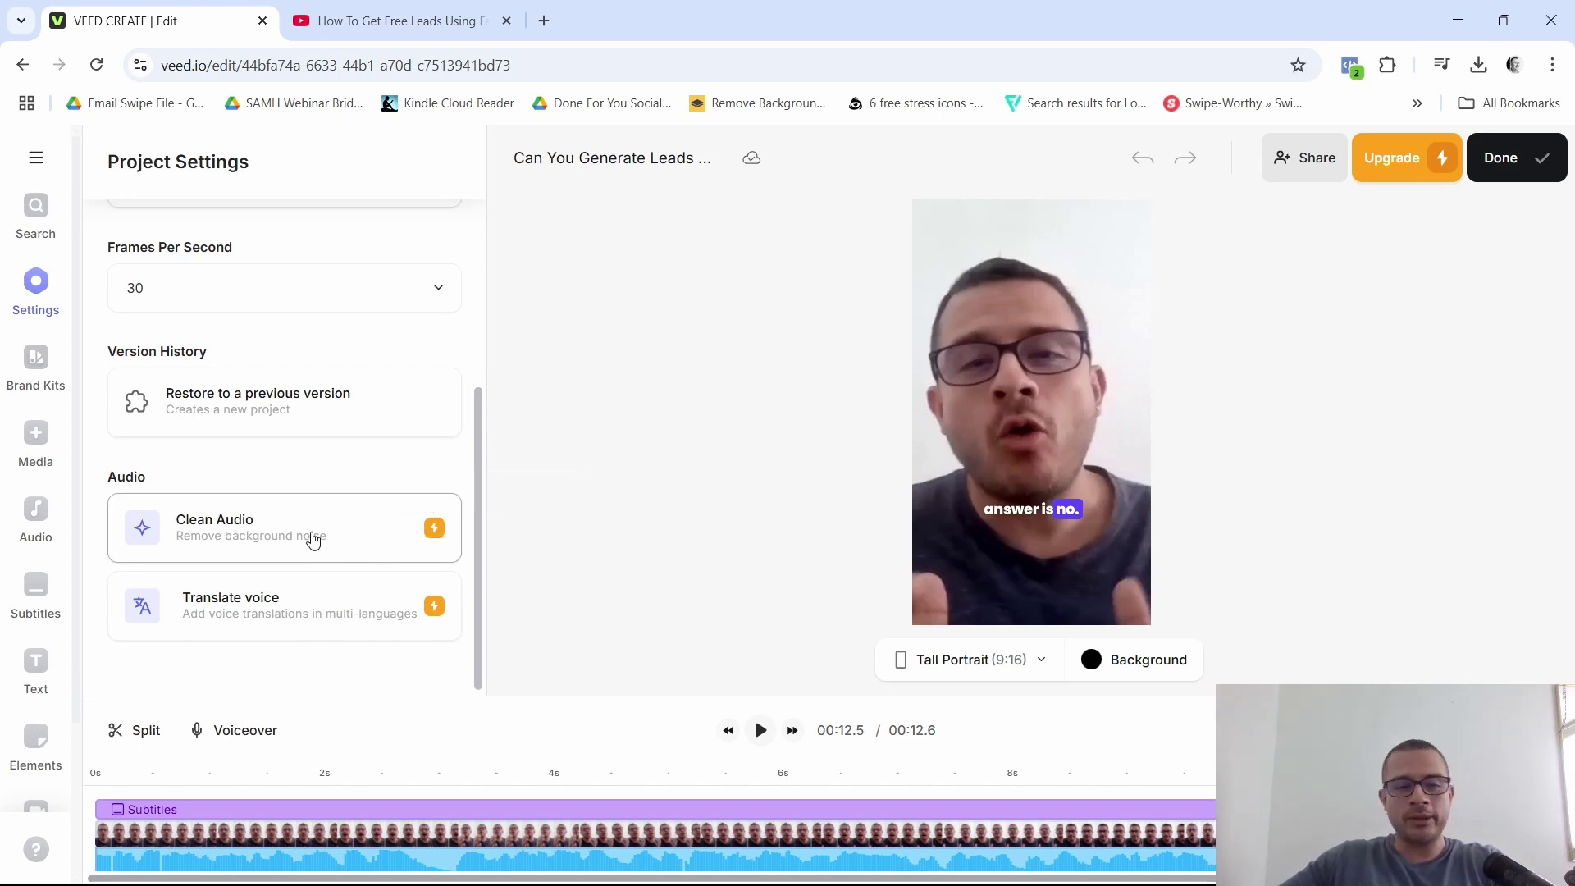
scroll(300, 587, "up", 5)
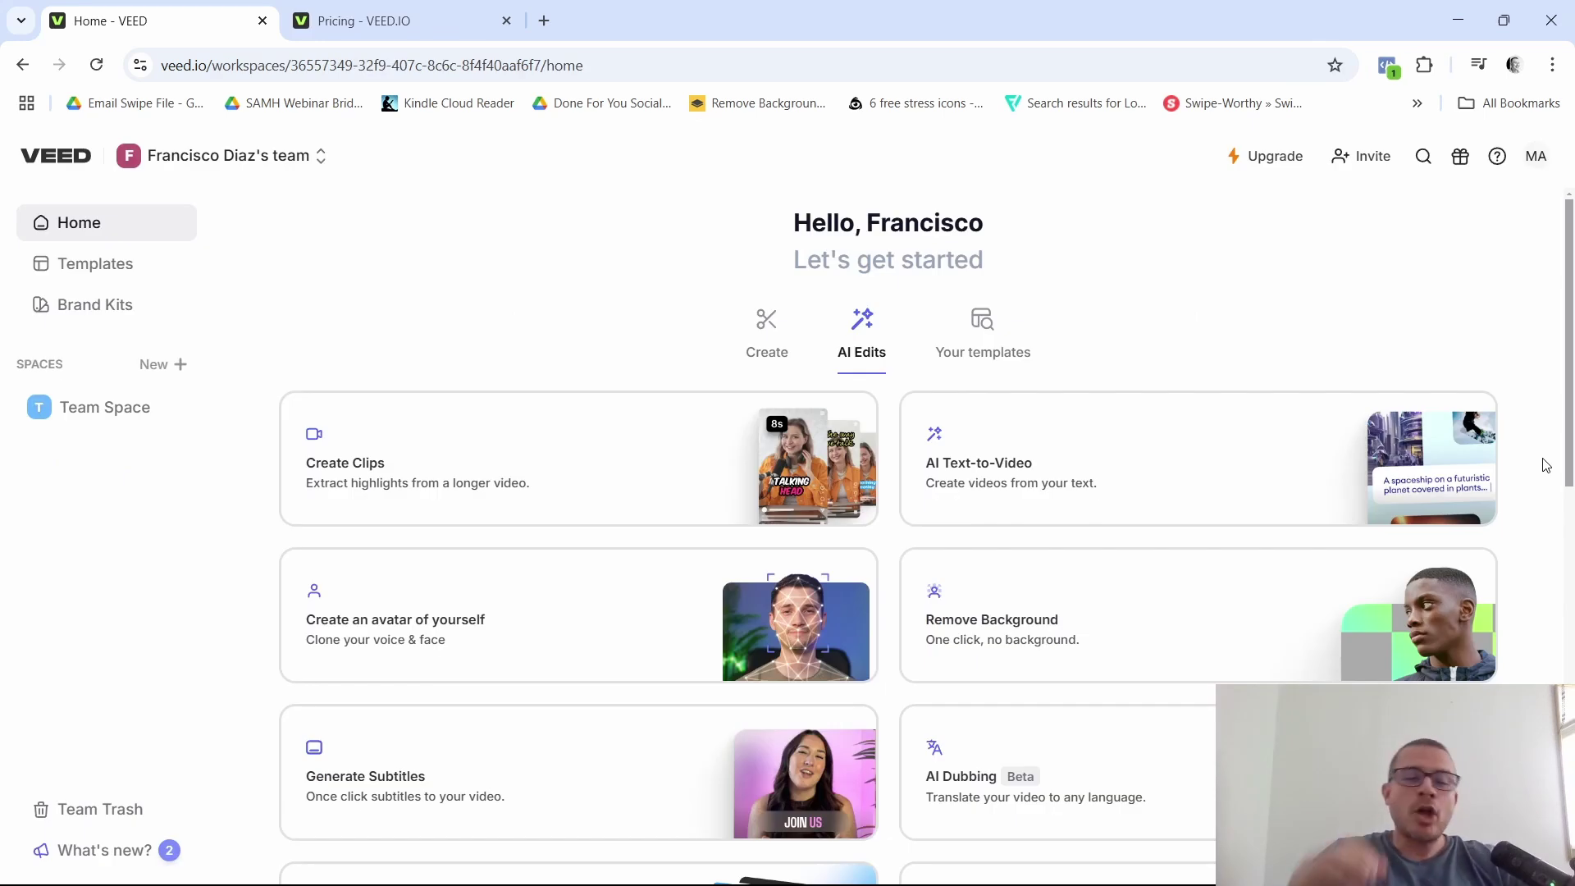
Step: Review the annual upgrade plans: Lite $9, Pro $24 per editor, Enterprise custom
left_click(1273, 174)
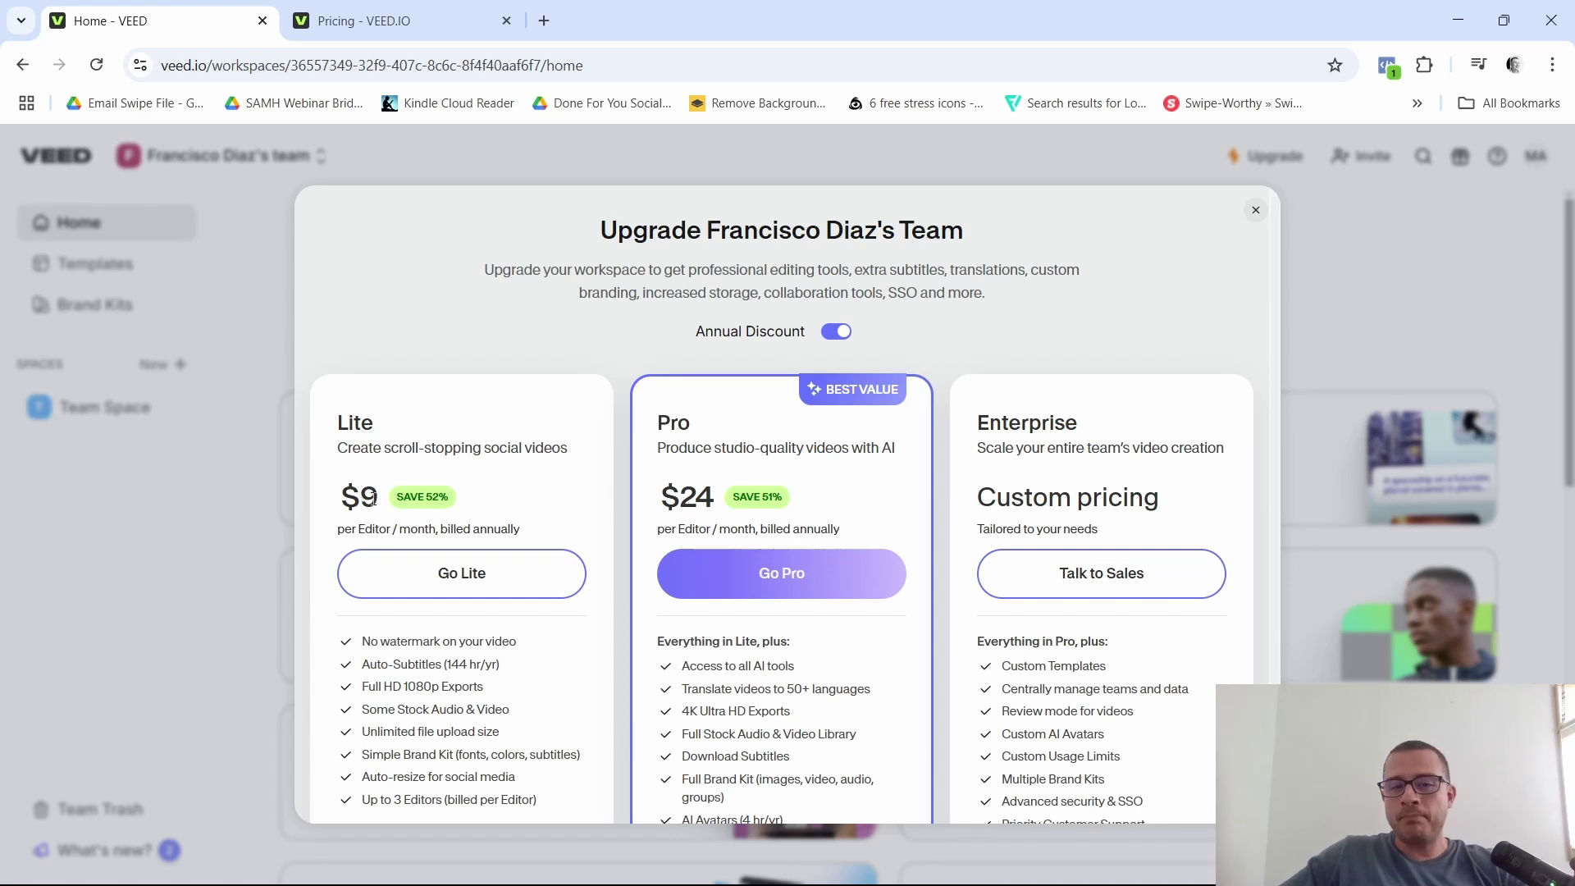
left_click_drag(697, 330, 868, 332)
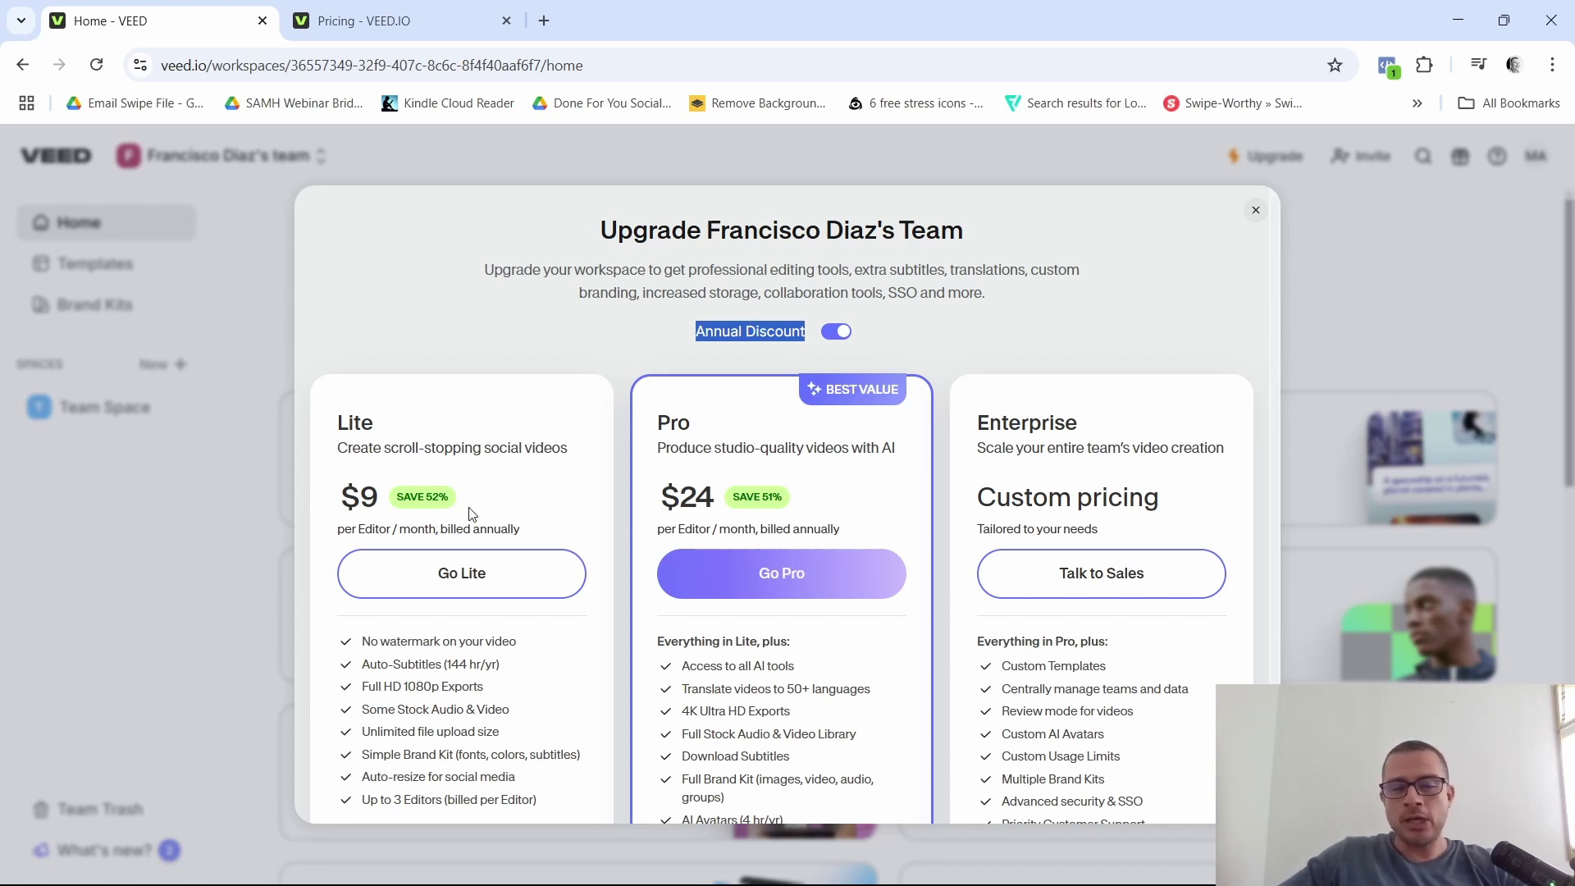
scroll(472, 514, "down", 2)
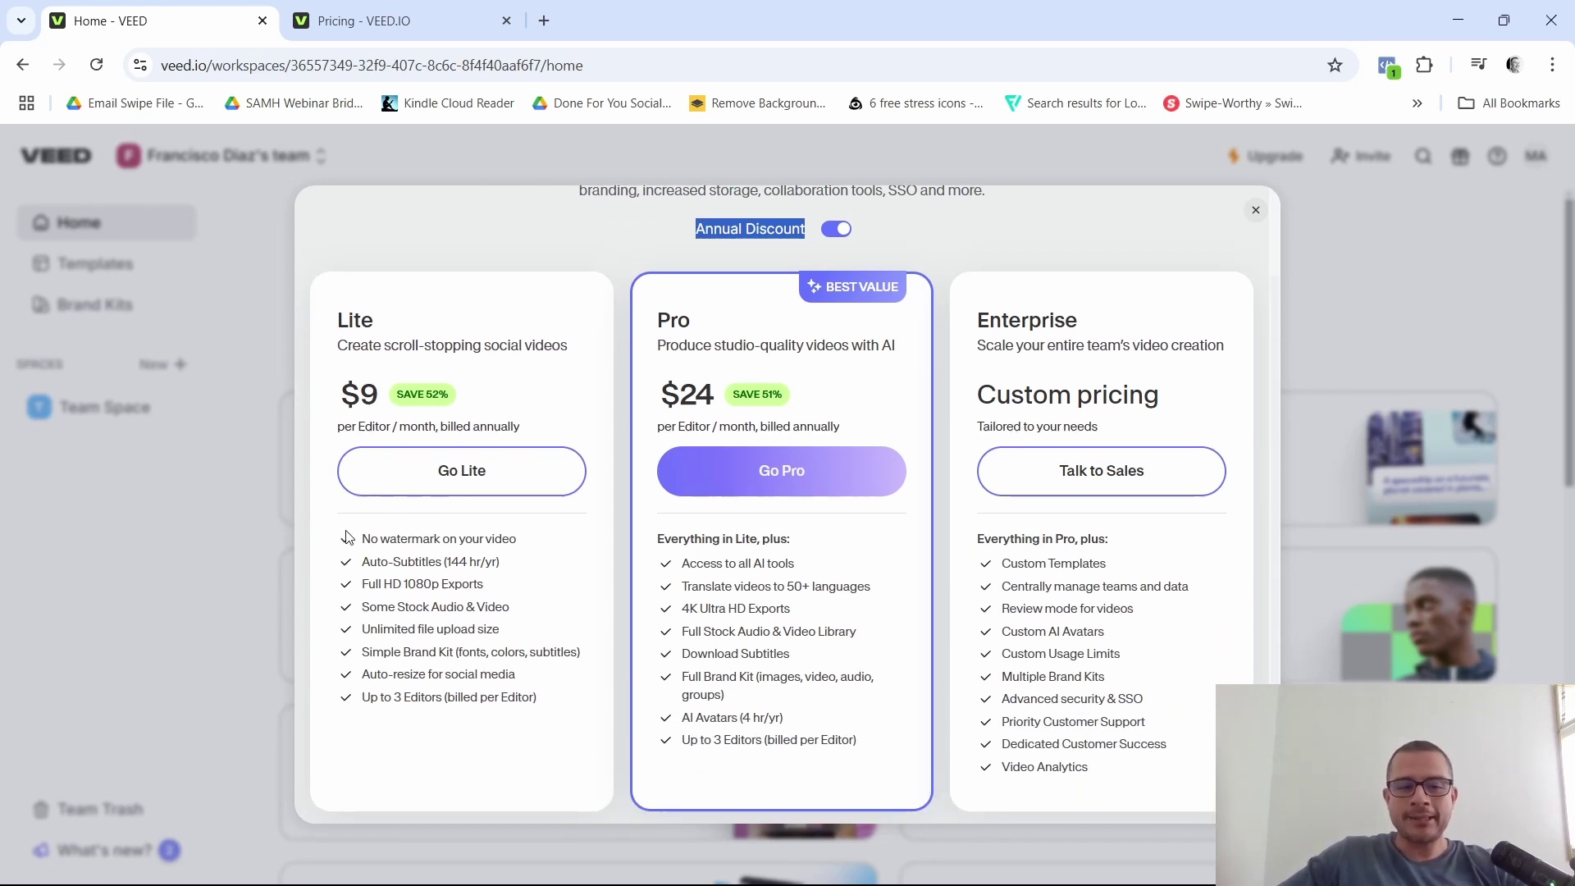
left_click_drag(354, 538, 555, 724)
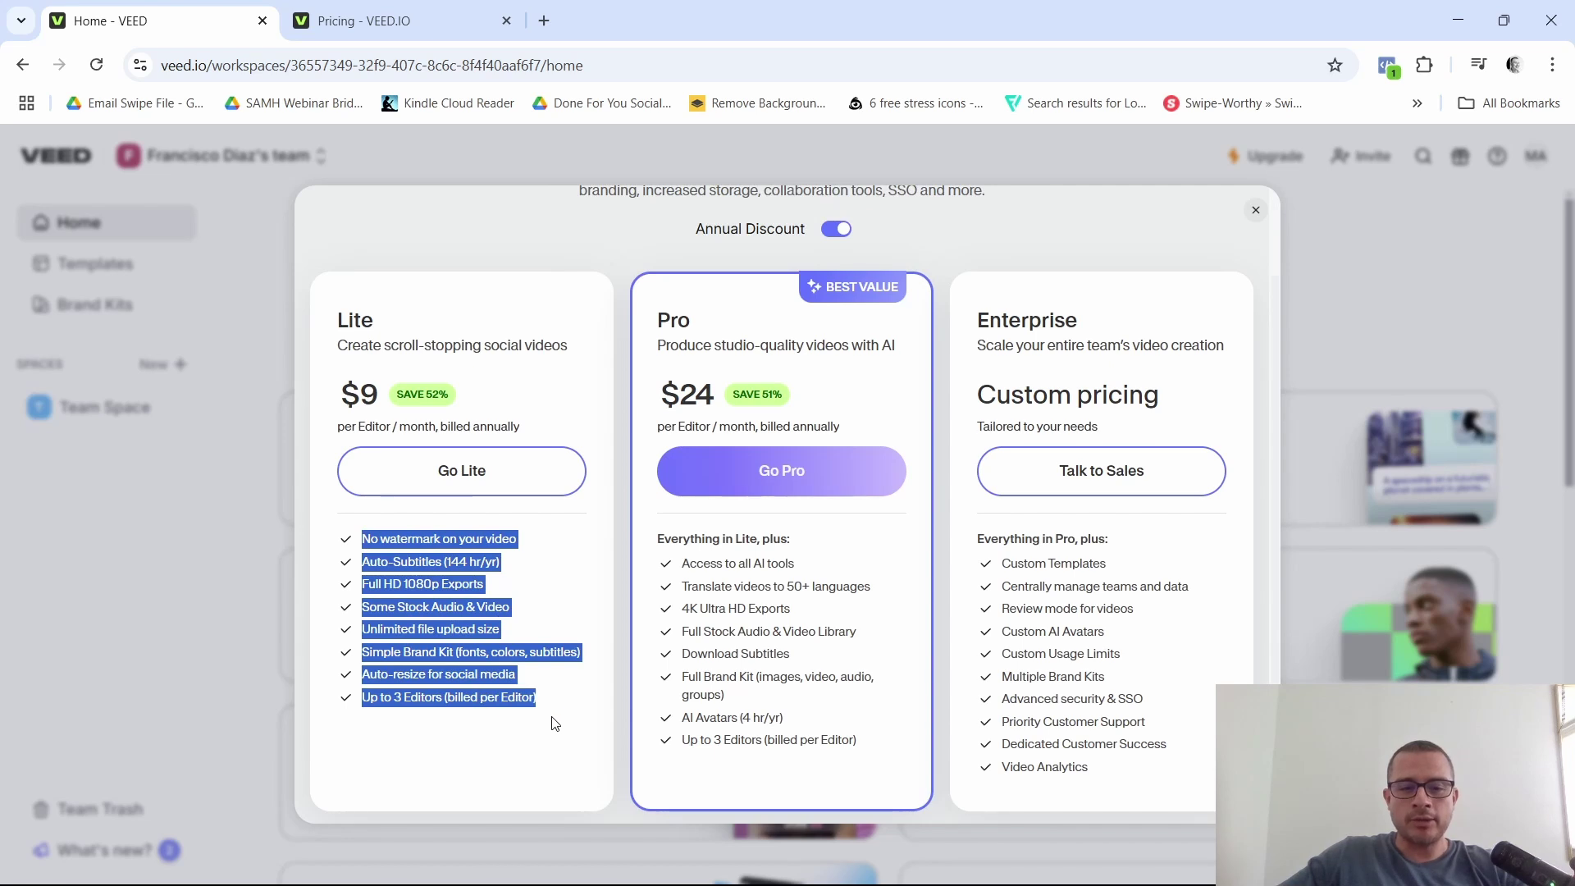
left_click(542, 574)
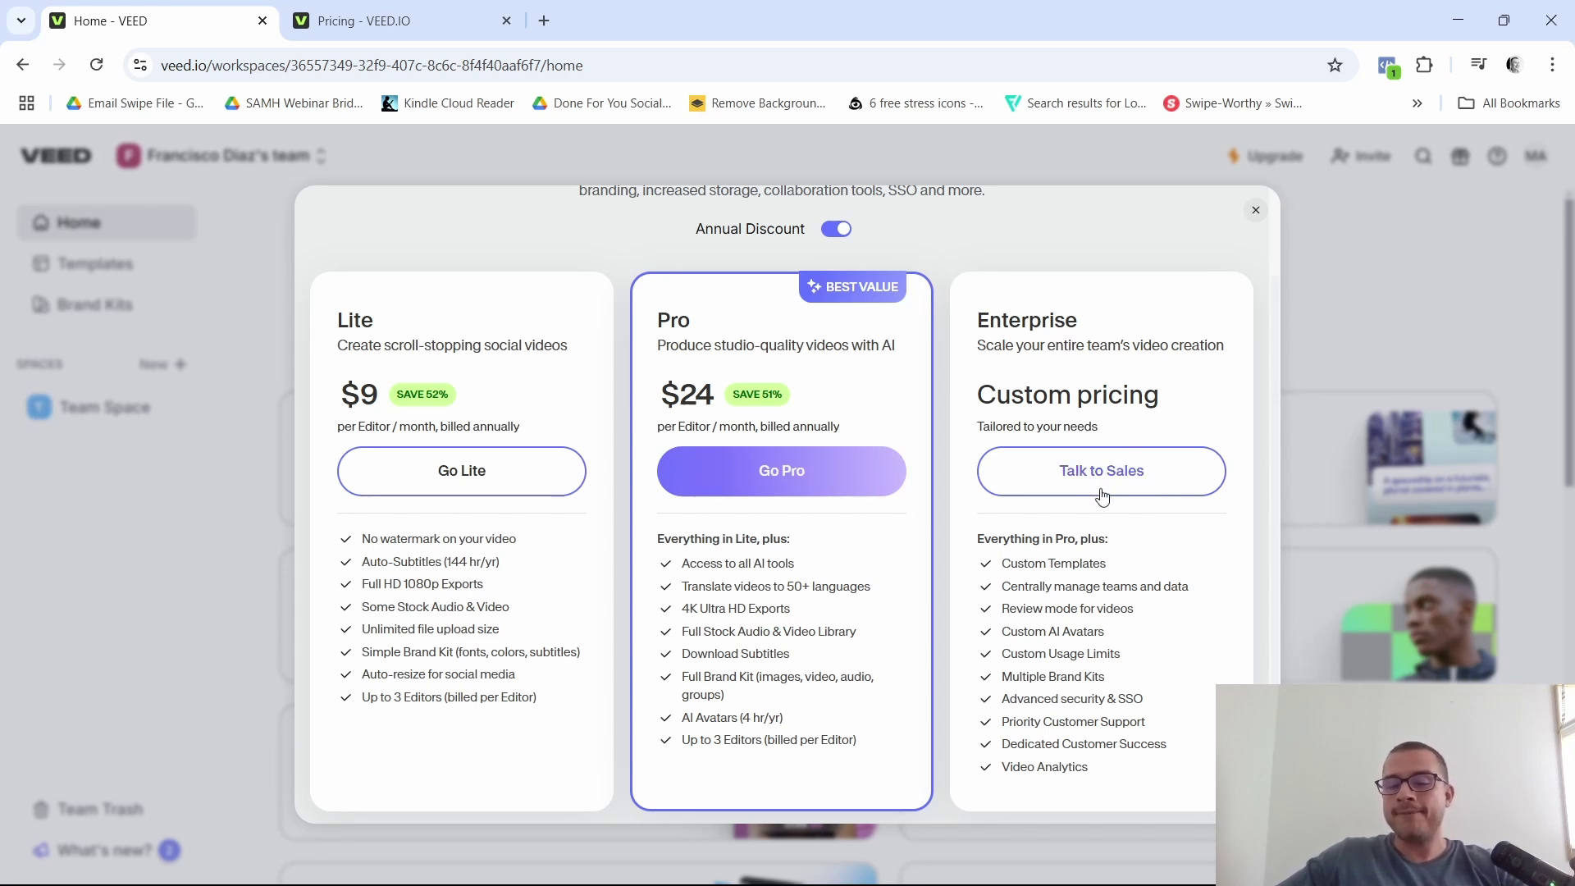
scroll(1091, 509, "down", 1)
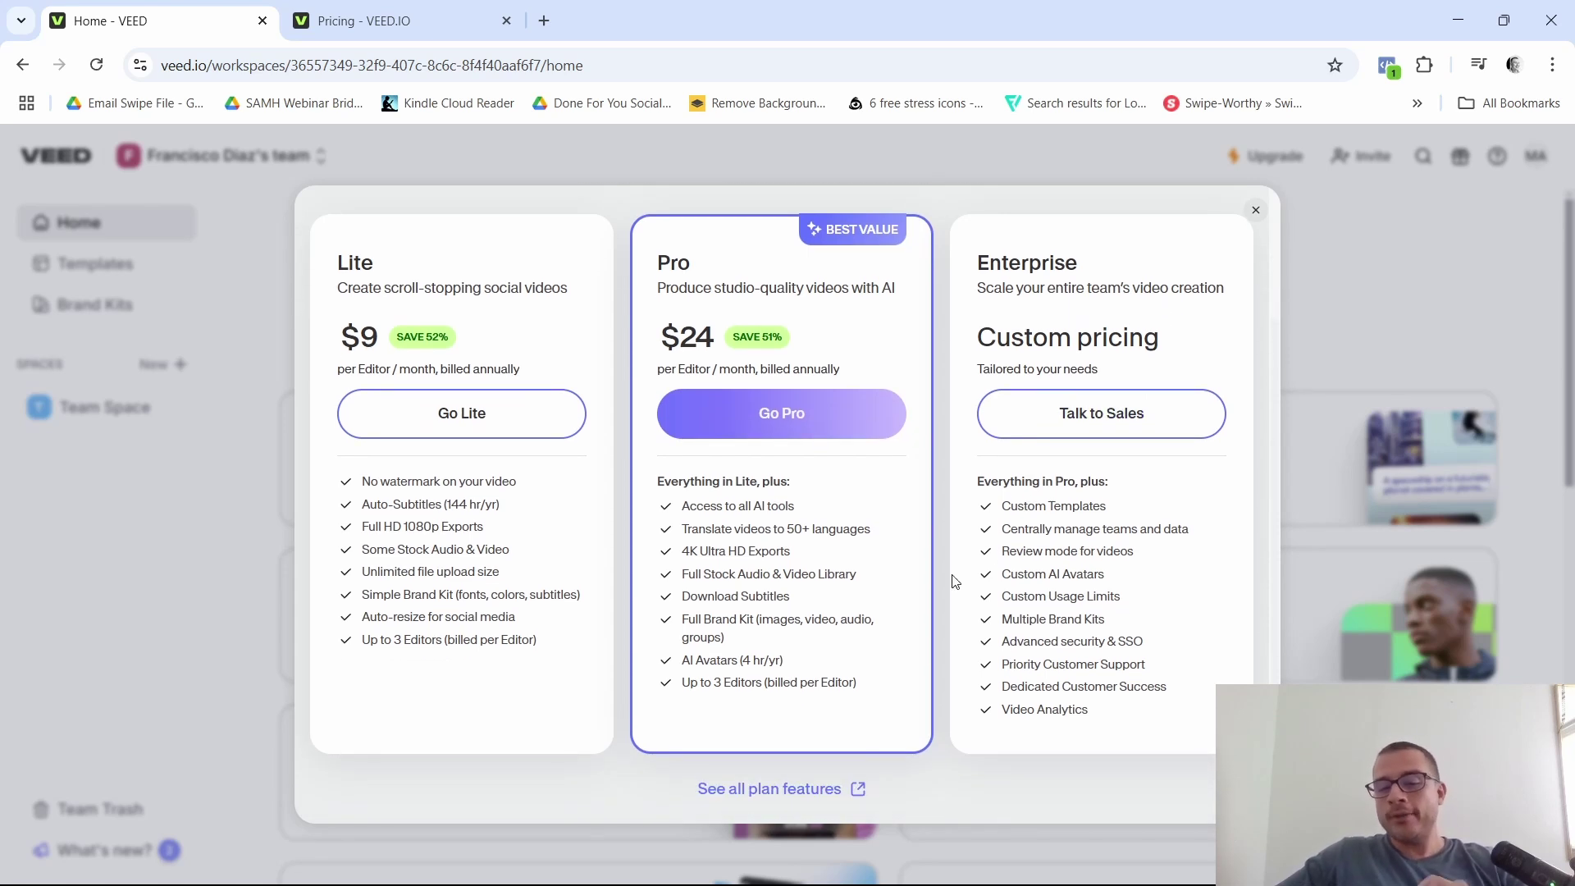
left_click(767, 790)
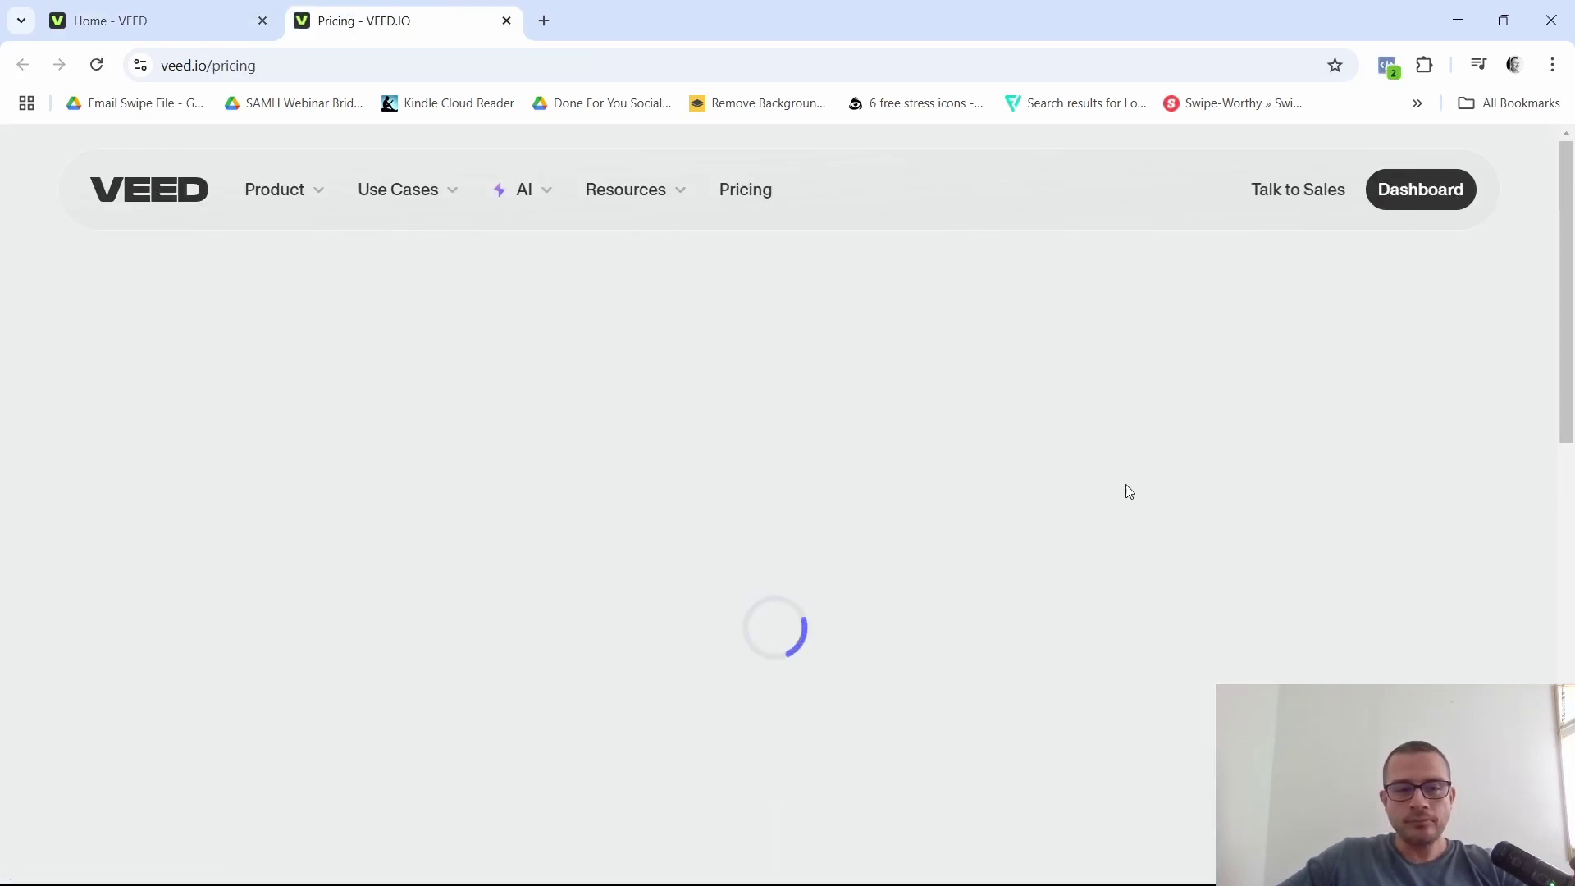
scroll(1138, 510, "down", 20)
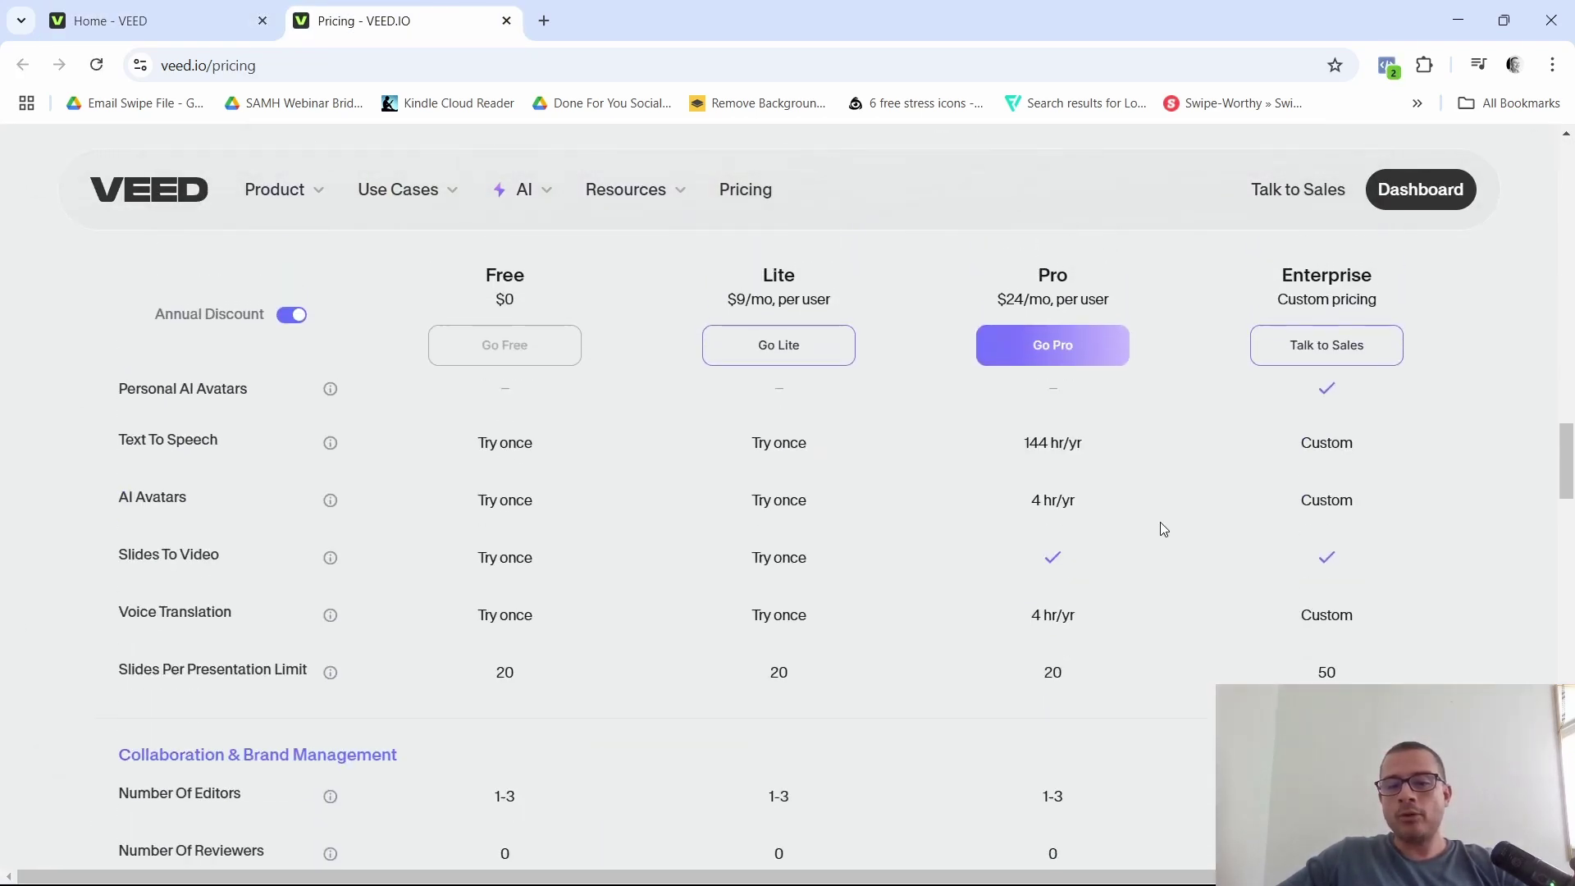
scroll(1163, 528, "down", 20)
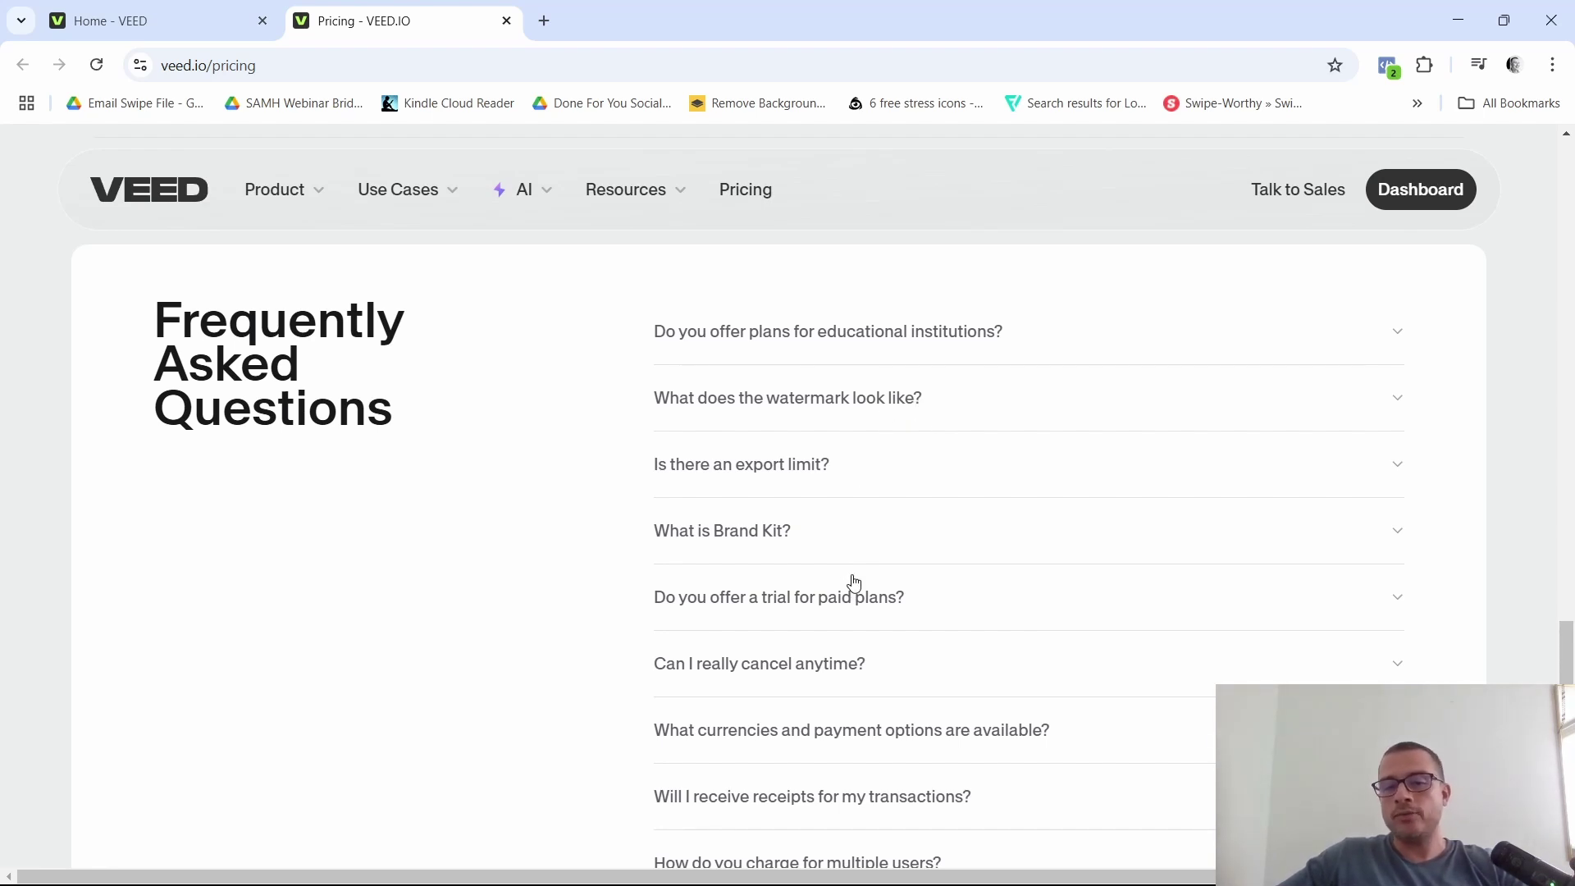
scroll(865, 606, "down", 1)
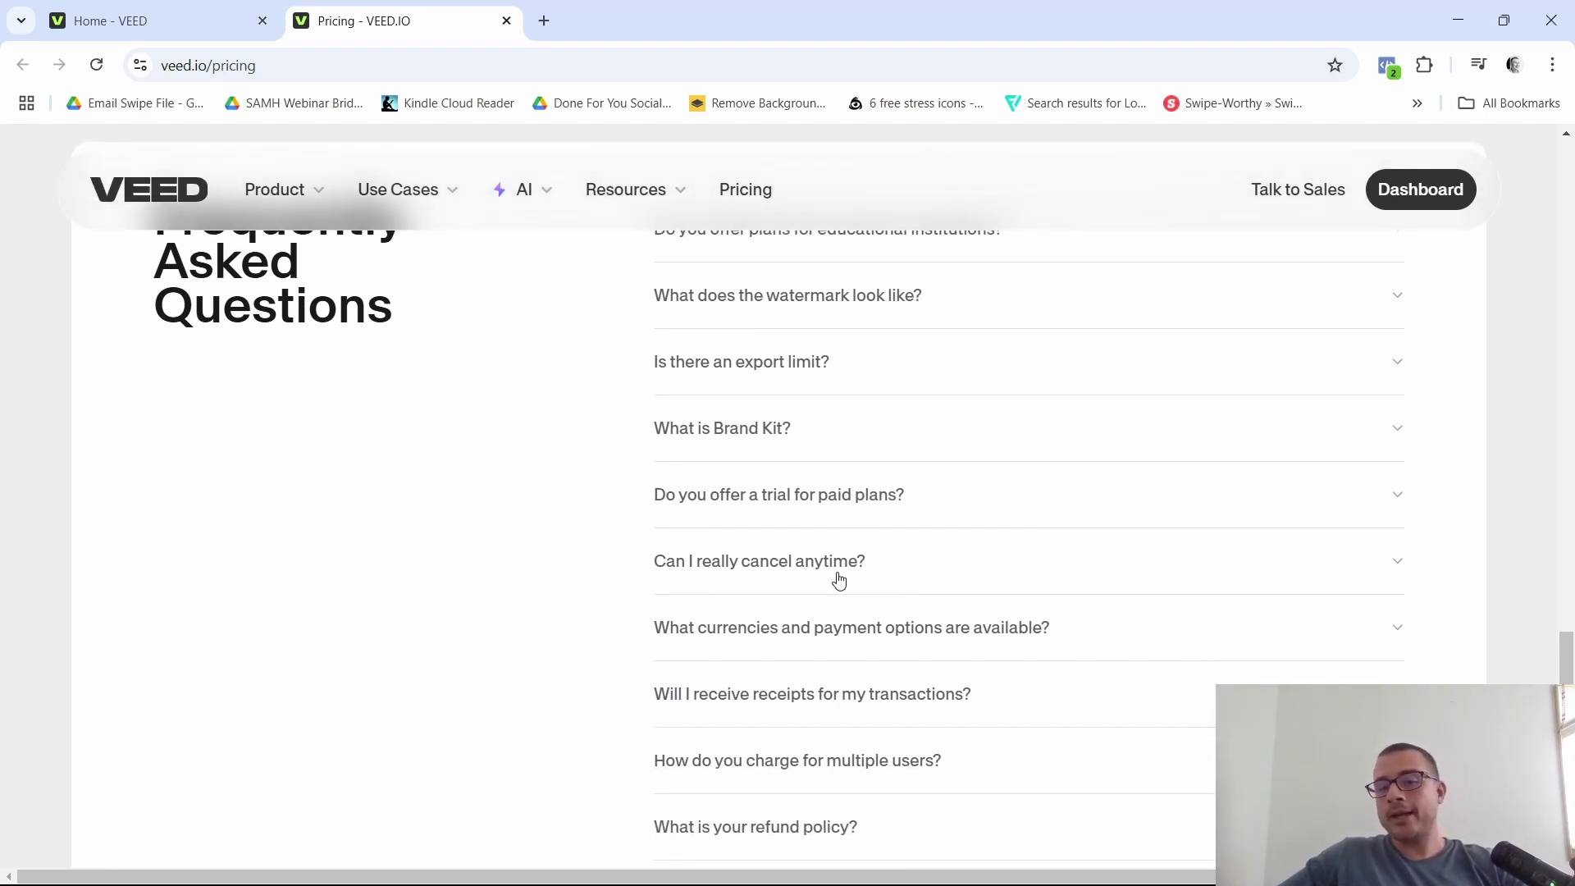
left_click(839, 566)
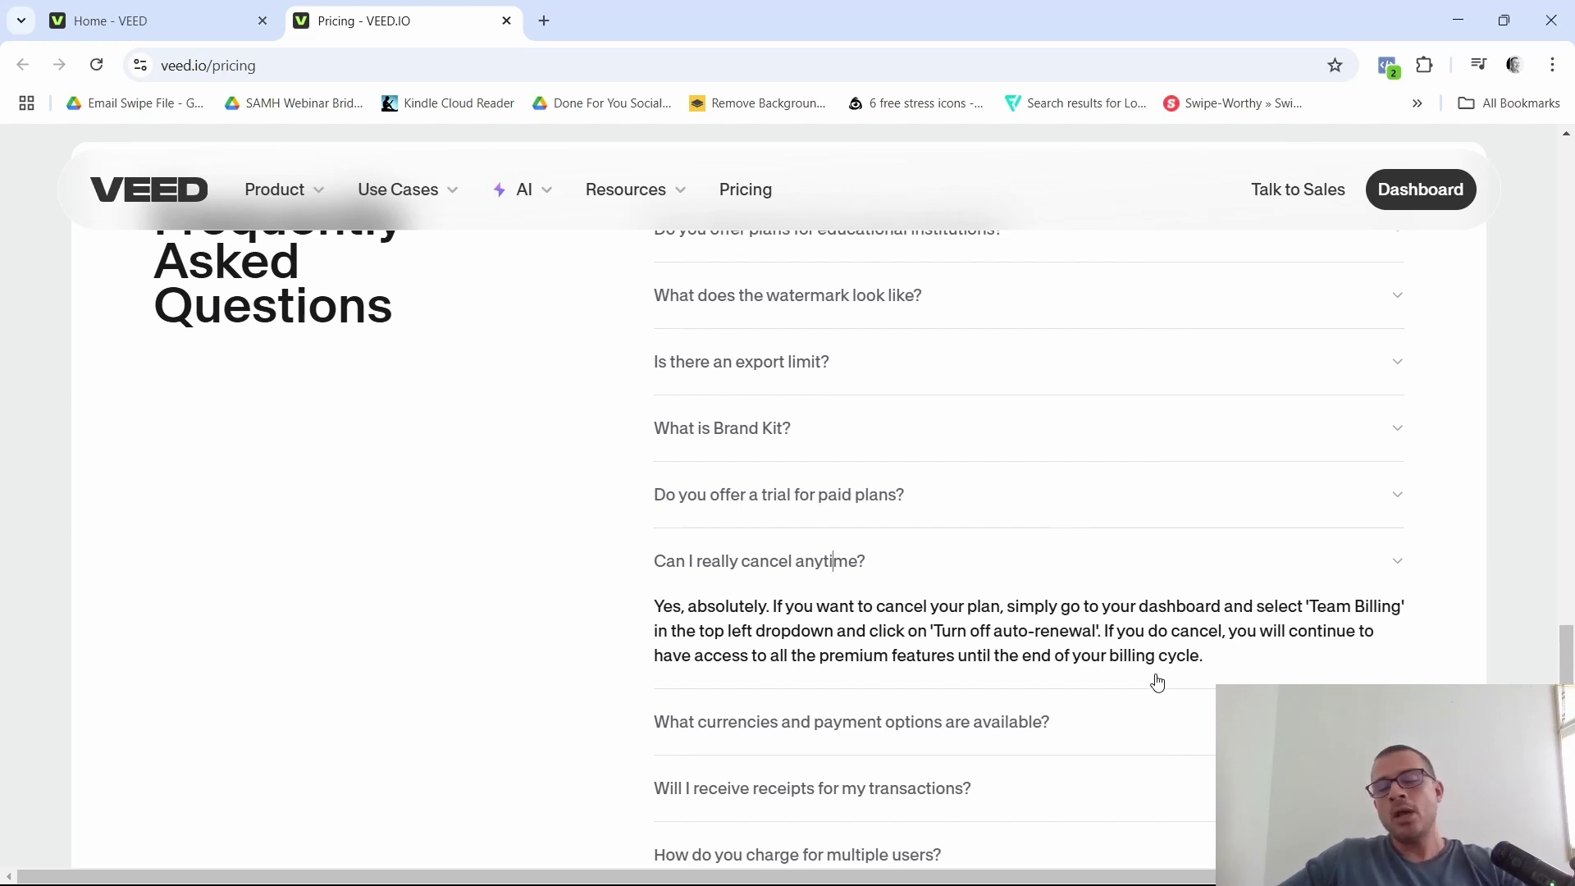
scroll(1160, 679, "down", 1)
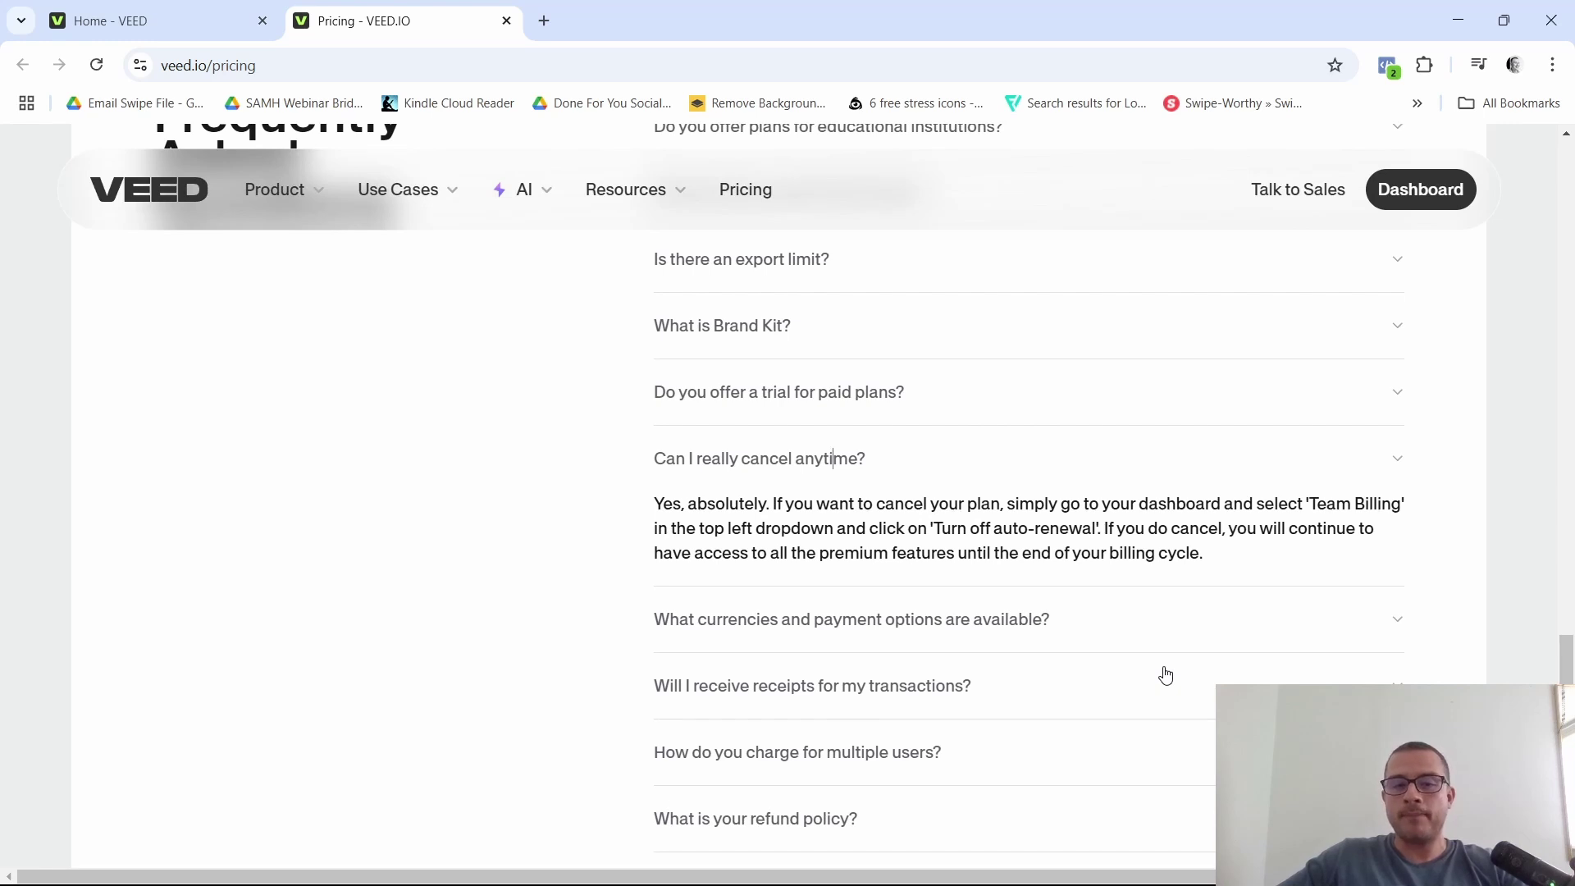
scroll(960, 505, "down", 2)
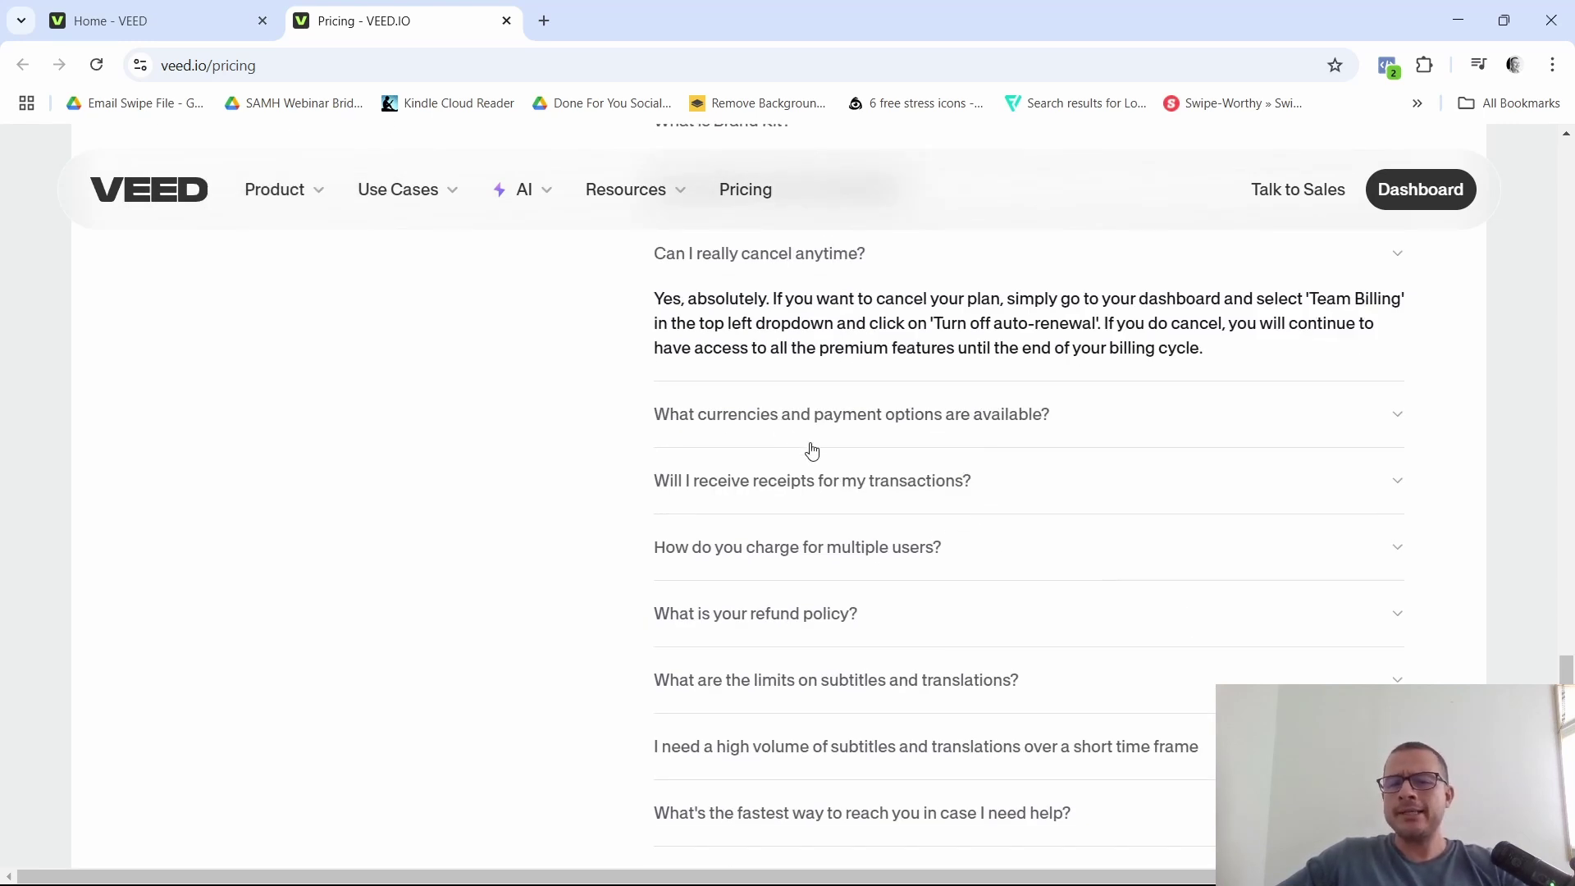
scroll(955, 457, "down", 1)
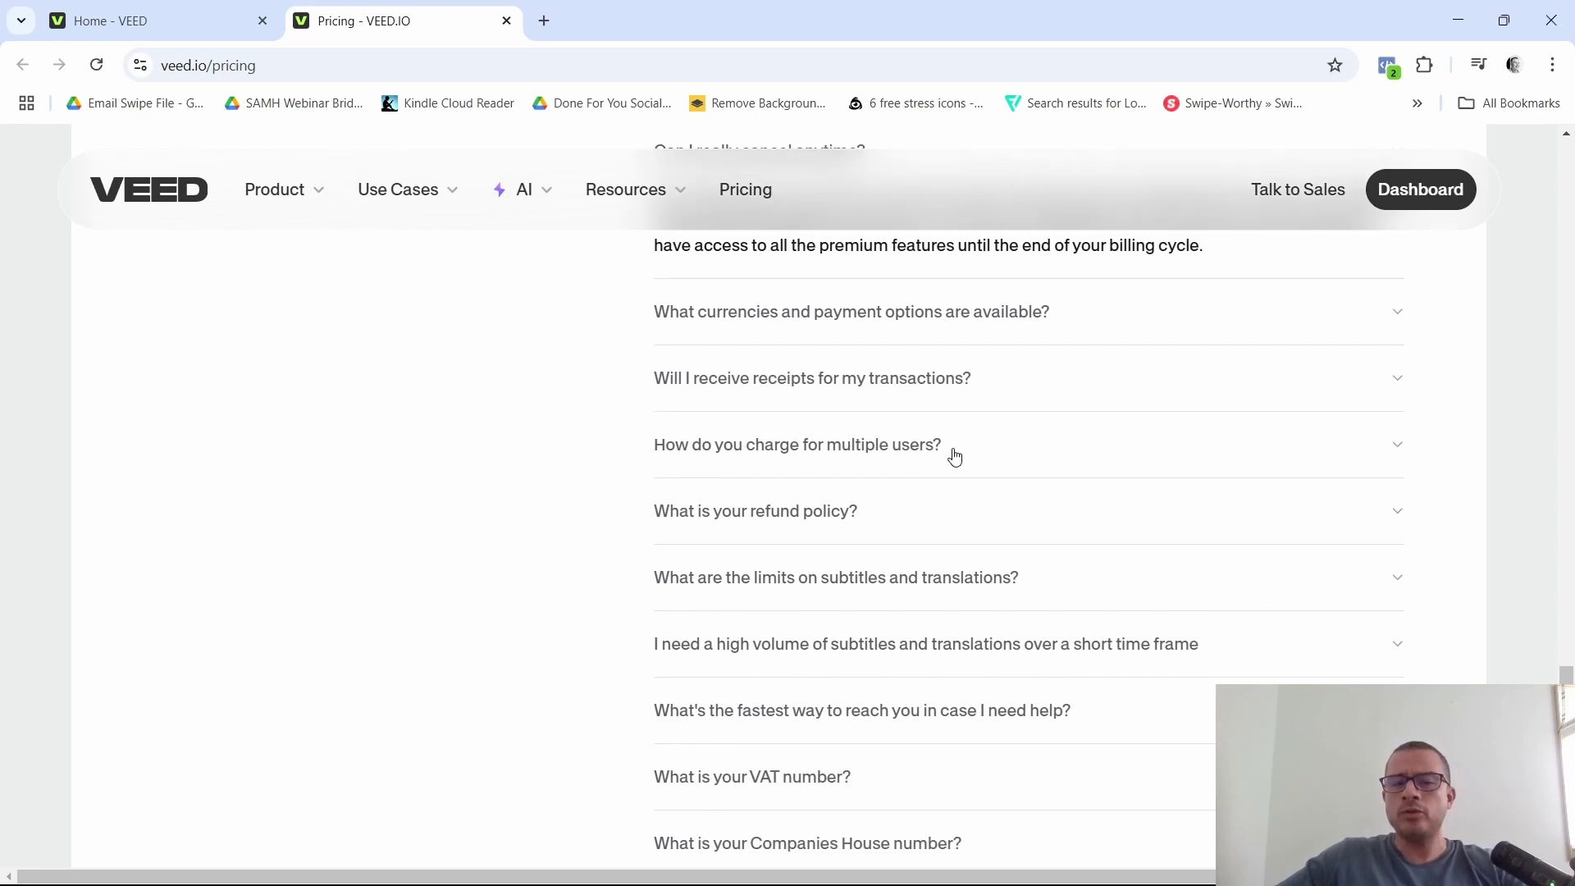
scroll(982, 452, "down", 1)
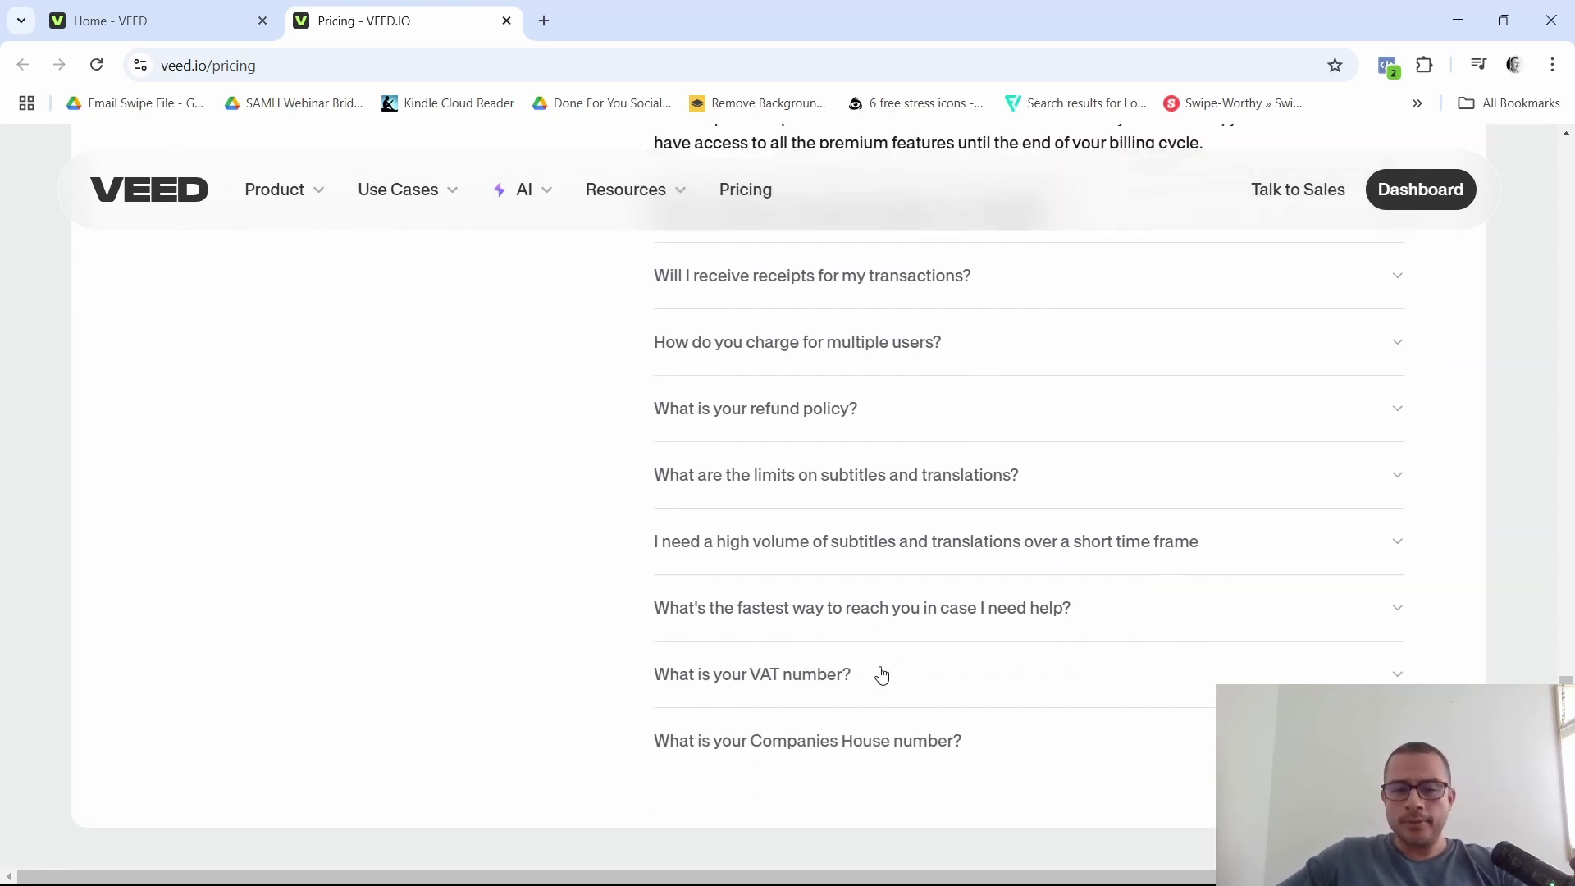
left_click(778, 409)
scroll(778, 408, "down", 1)
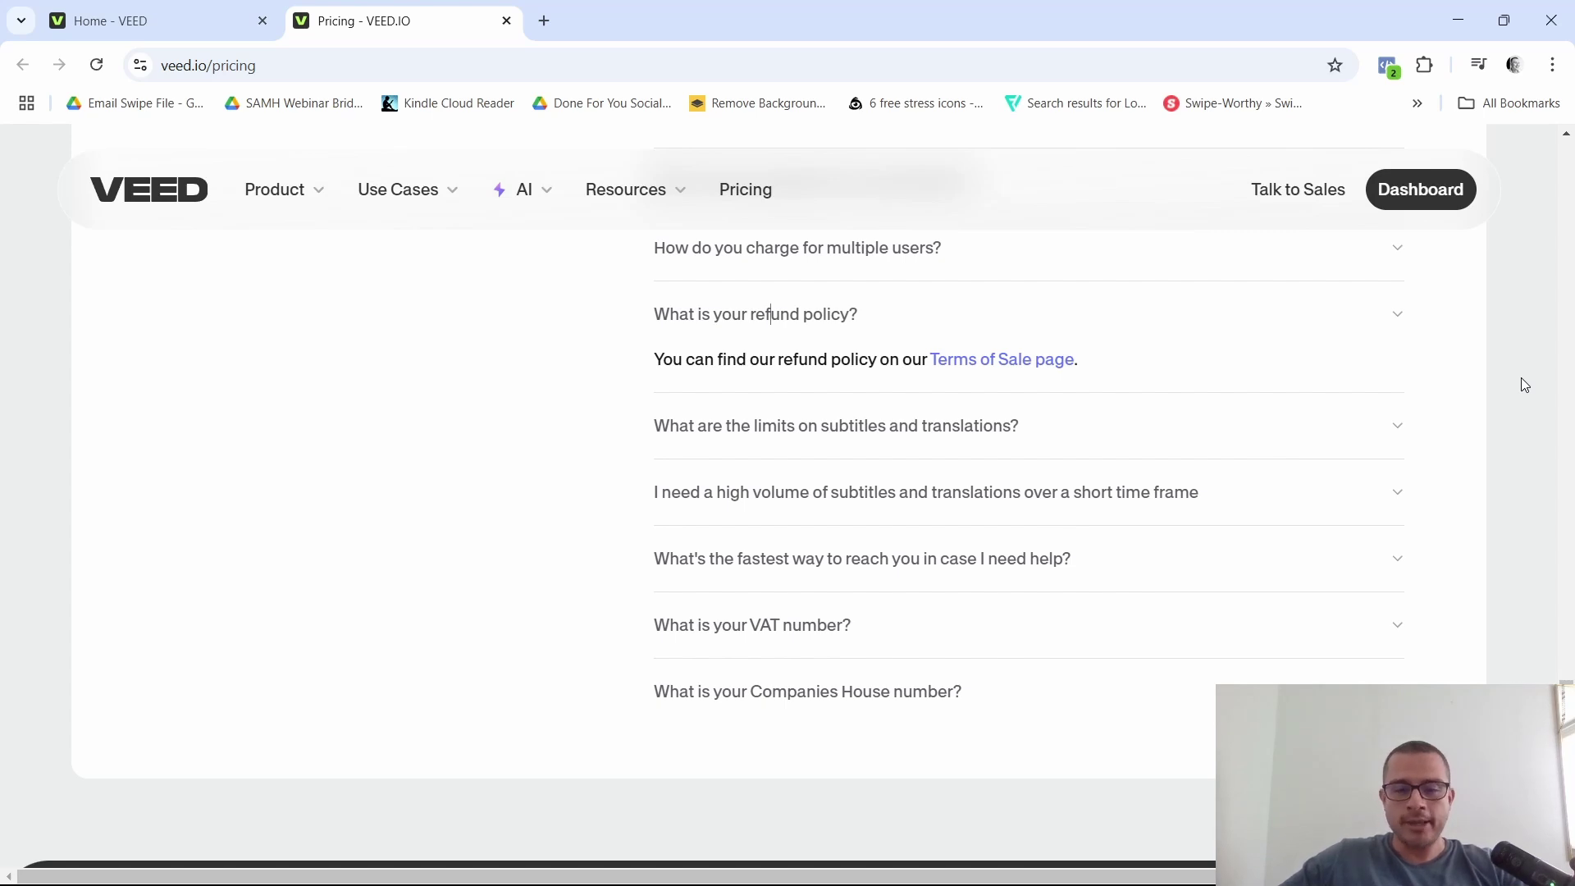
scroll(1469, 456, "up", 15)
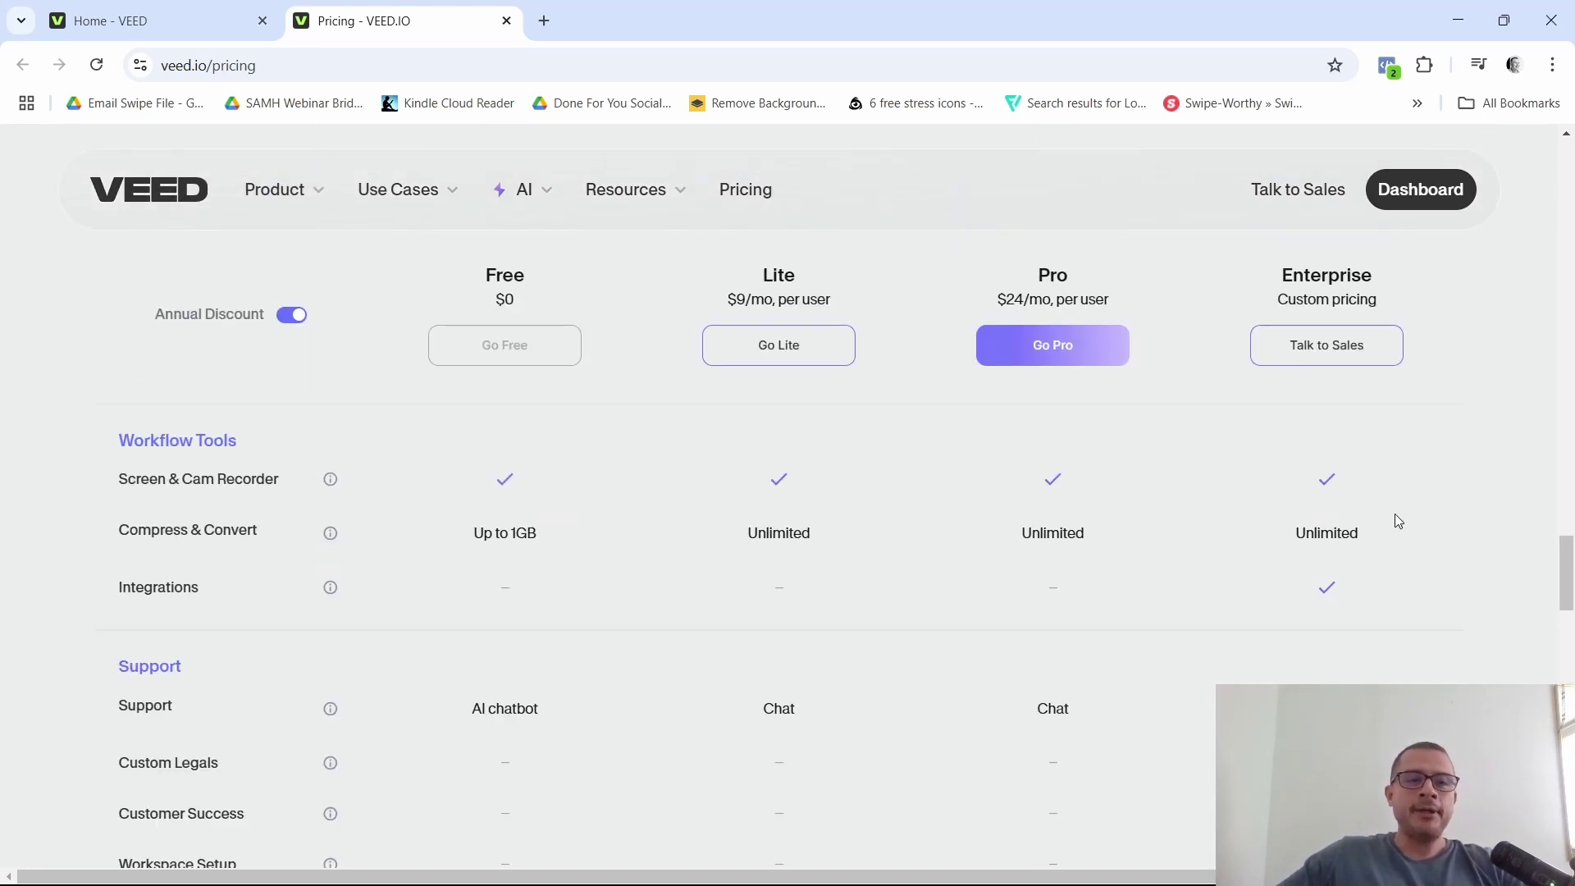
scroll(1394, 514, "up", 5)
Step: Close the upgrade plans to return to the Home page's AI Edits tools
left_click(229, 11)
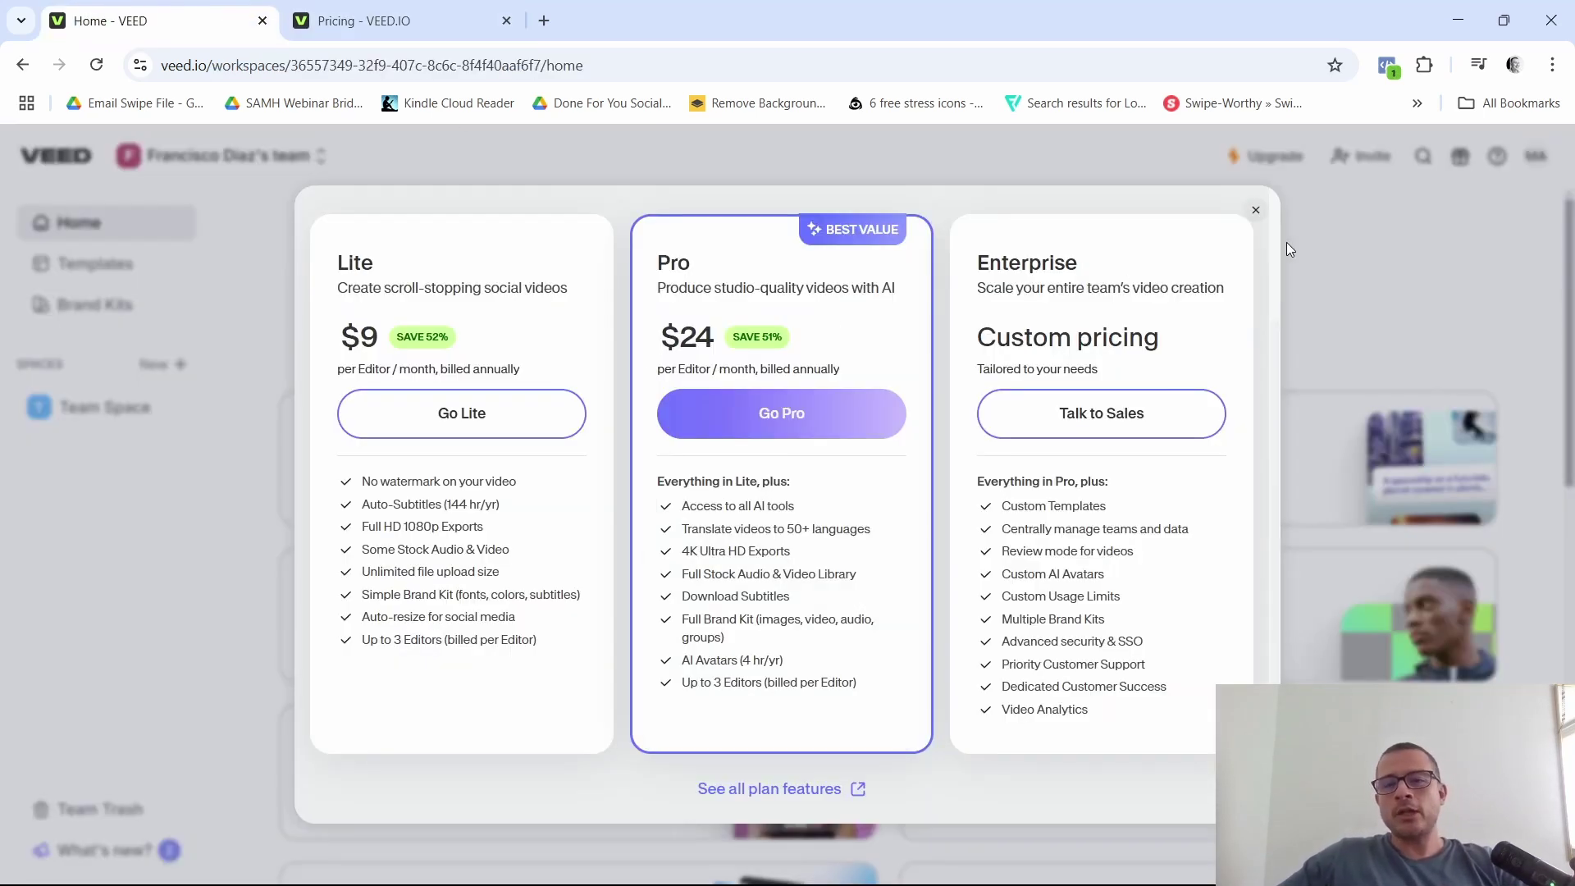
left_click(1256, 211)
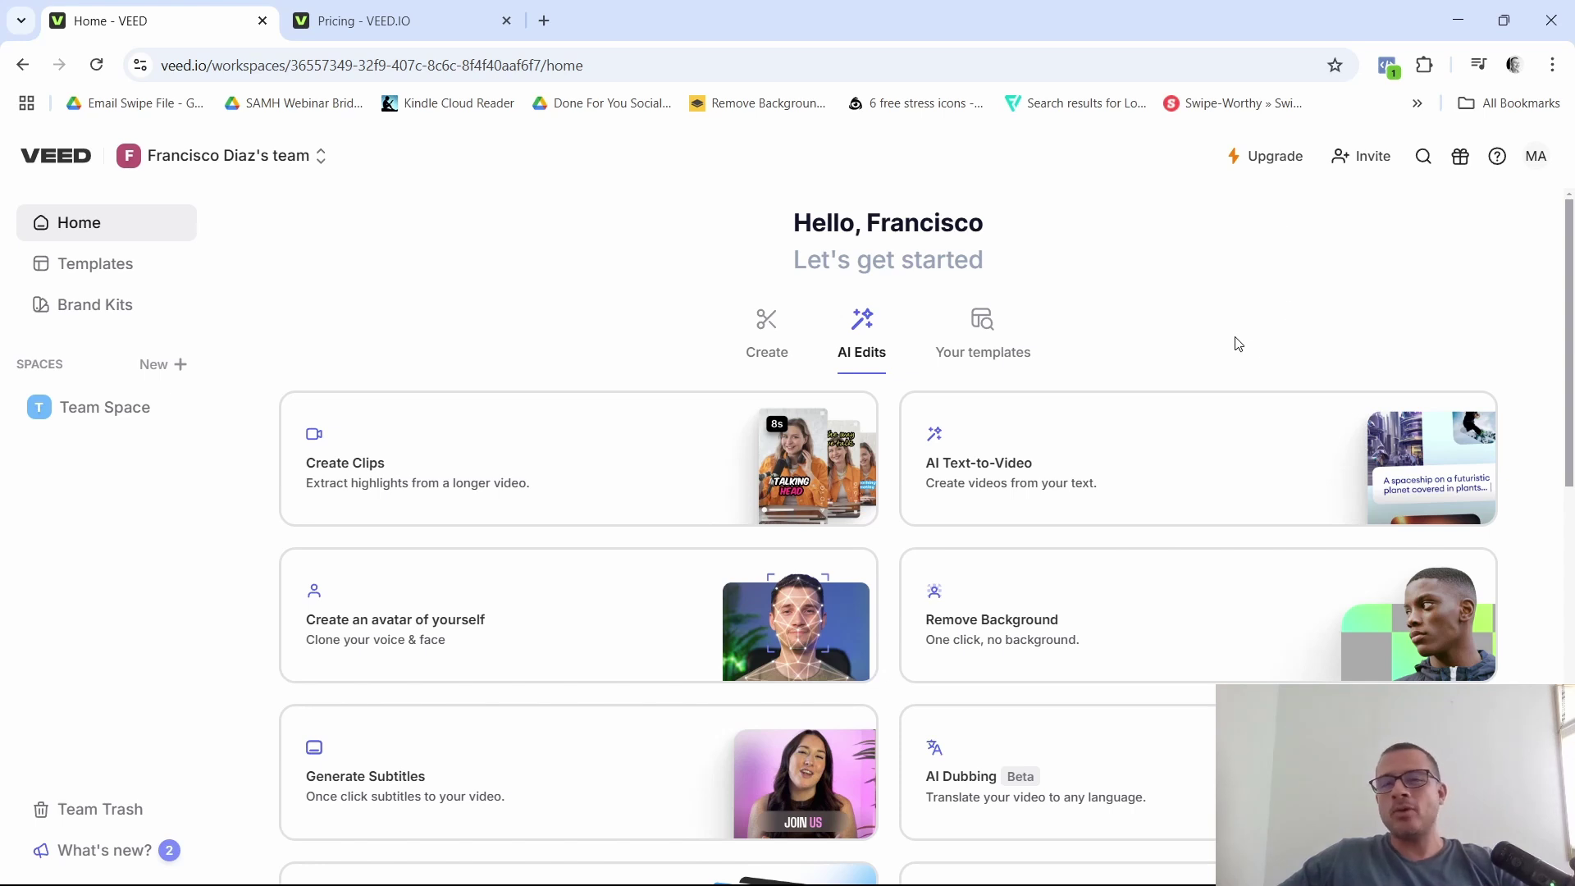